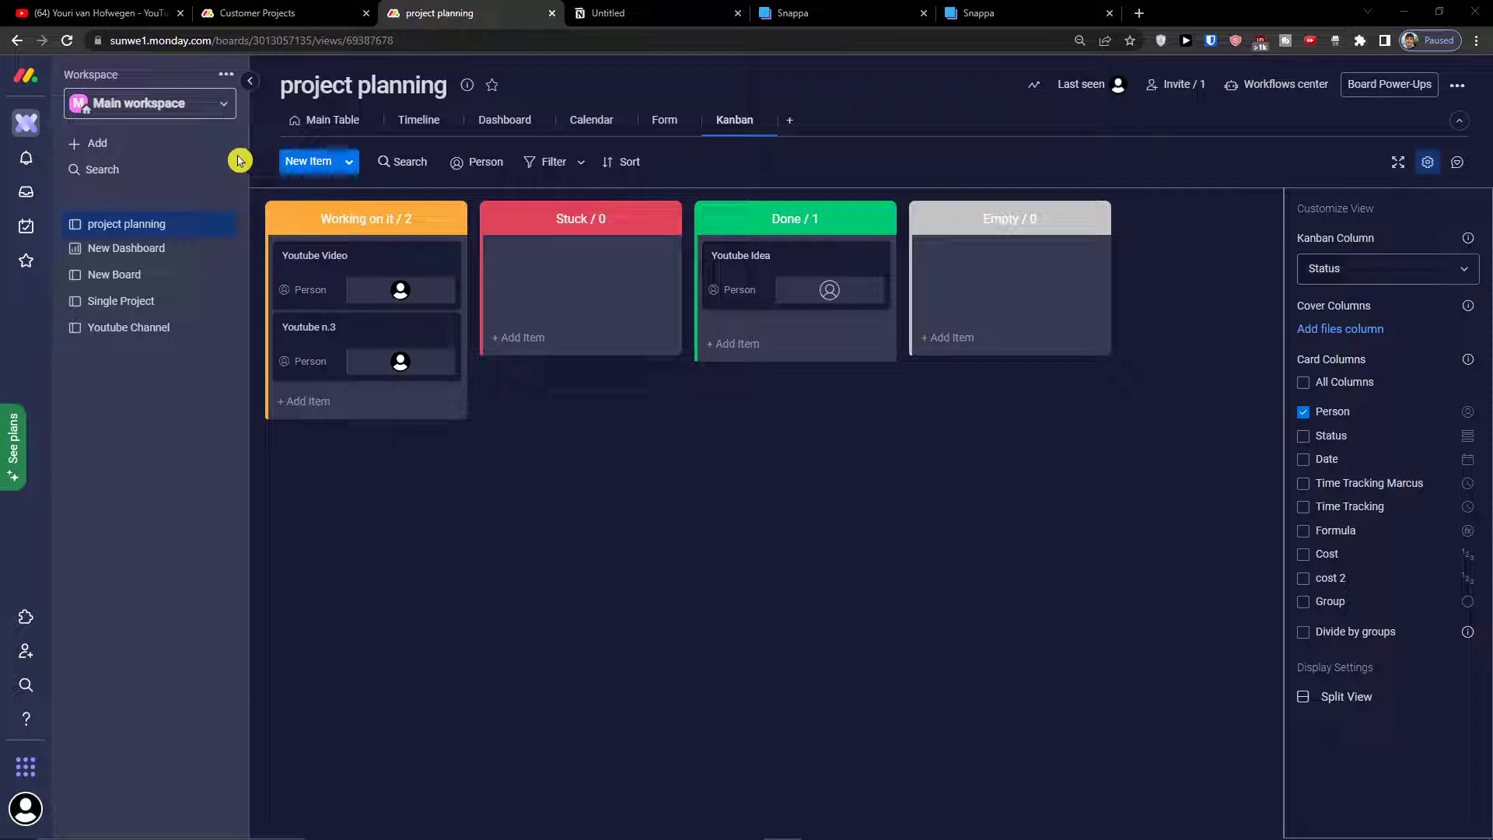
# Step: Open the template center and show the Software Development templates
pyautogui.click(208, 150)
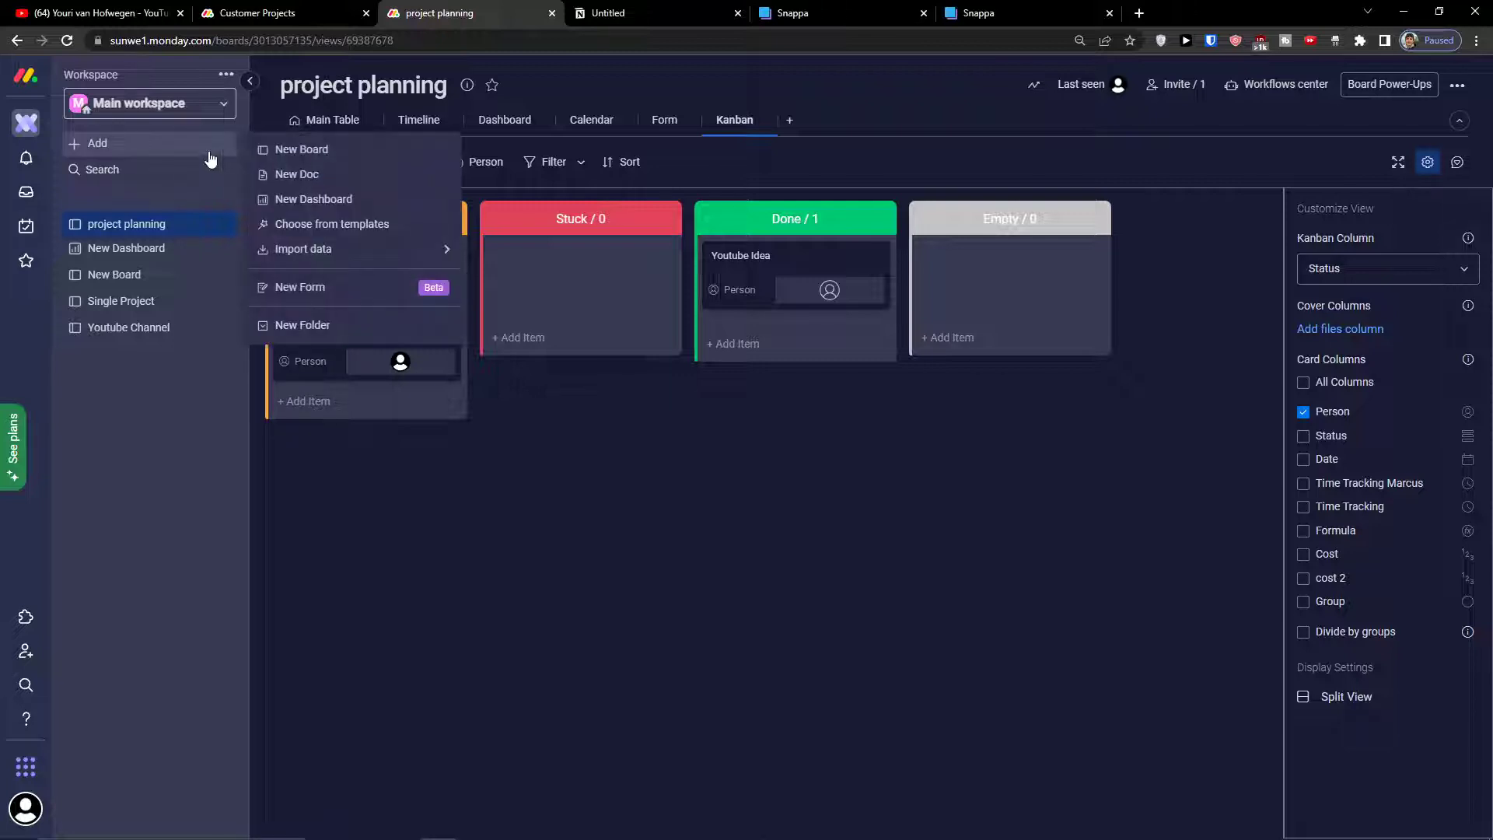
pyautogui.click(300, 233)
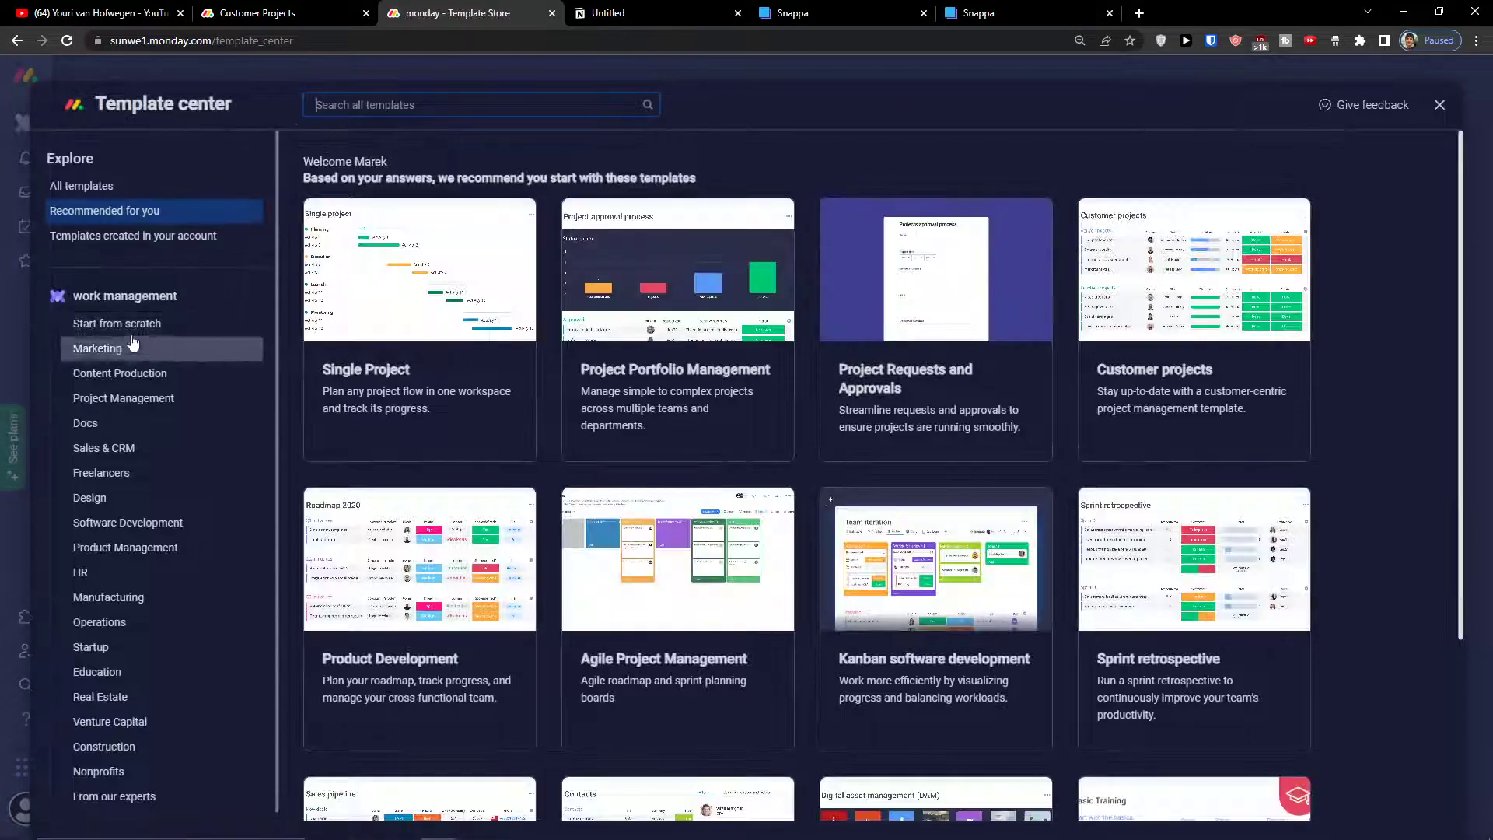
pyautogui.click(84, 533)
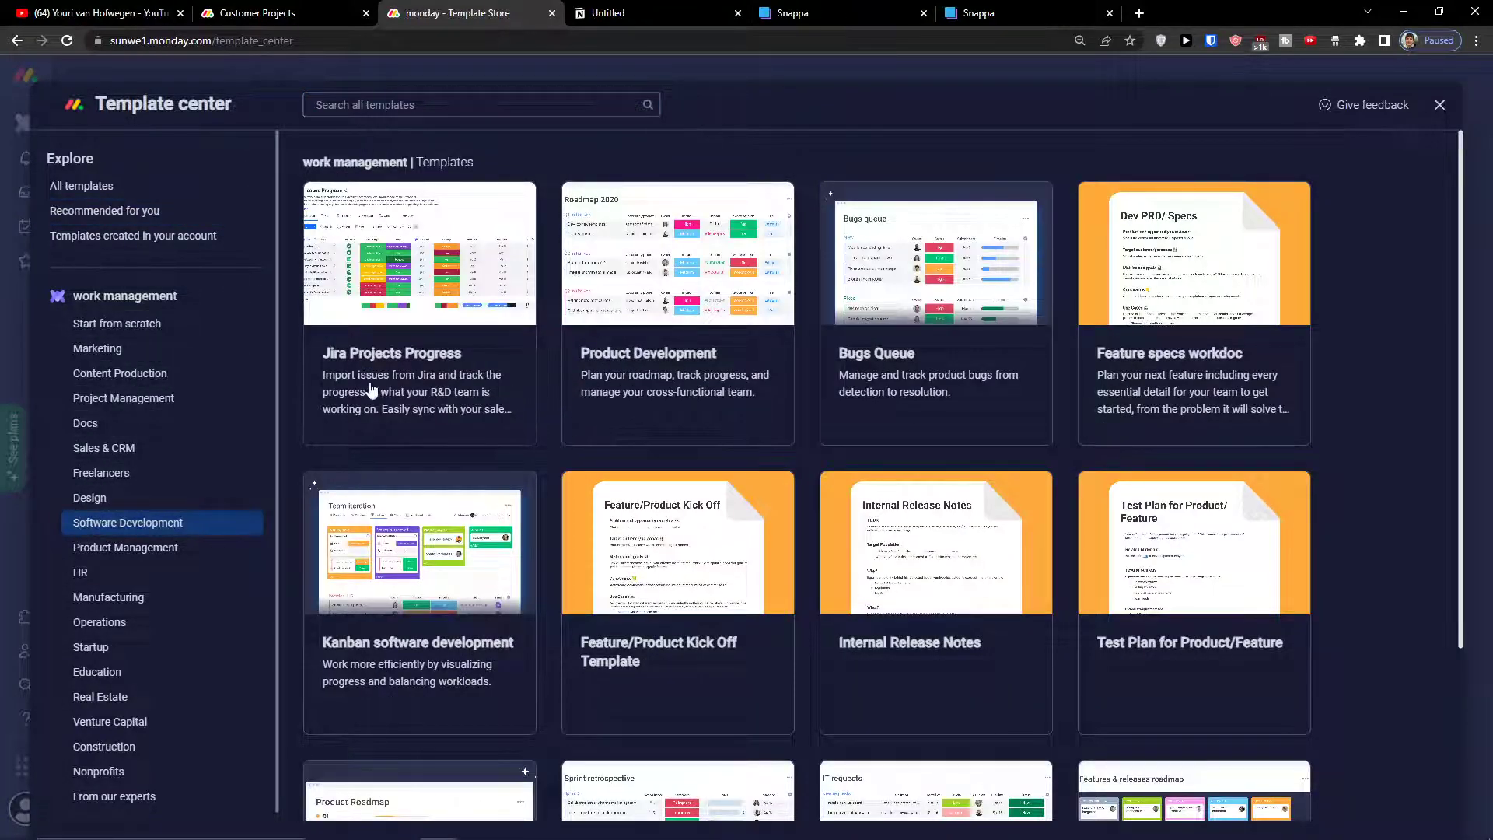
# Step: Look through the software development templates and add the Product Development template to the main workspace
pyautogui.scroll(-3, 486, 375)
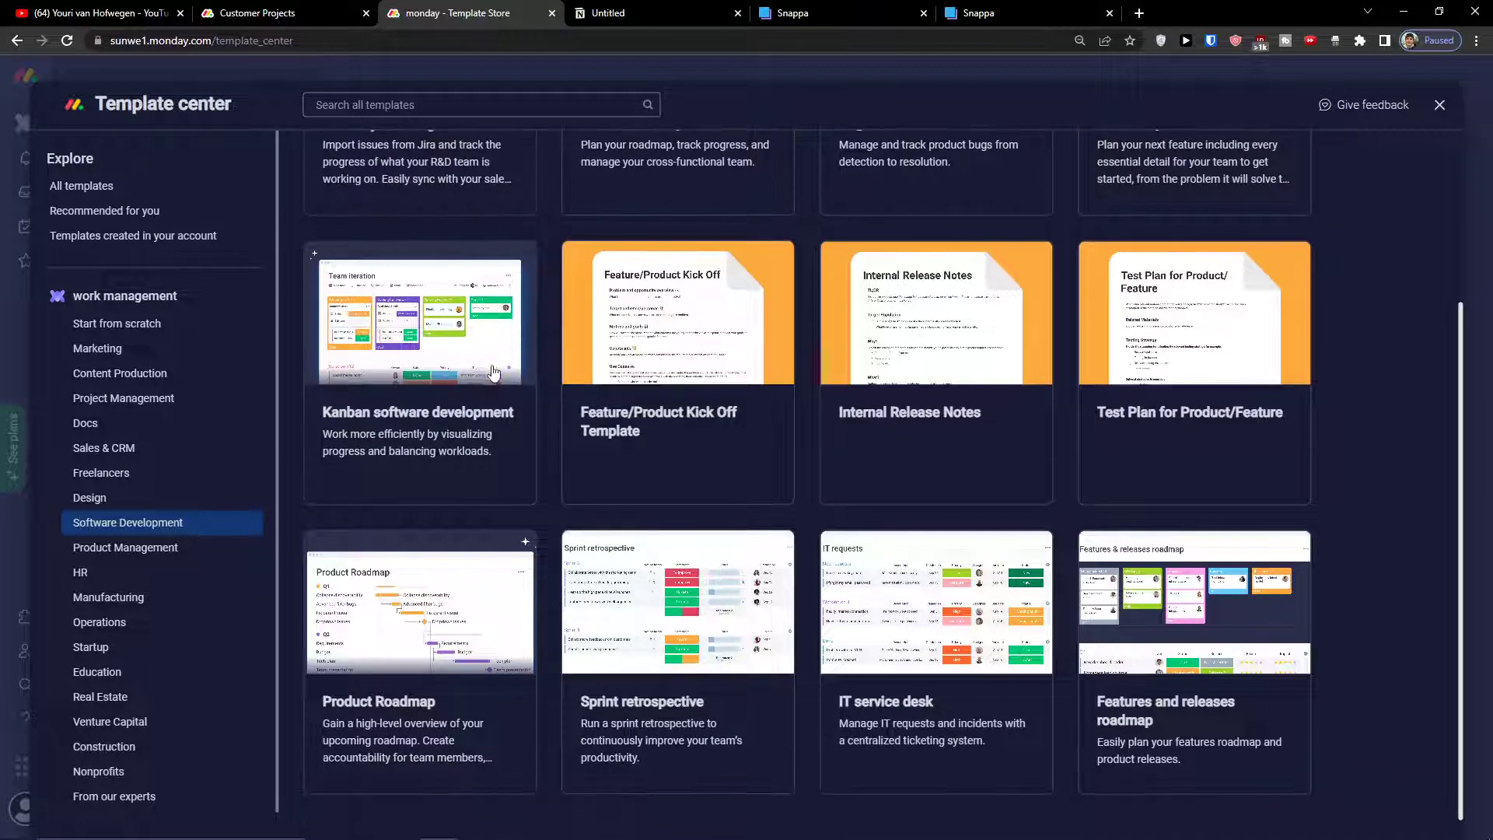
pyautogui.scroll(2, 560, 579)
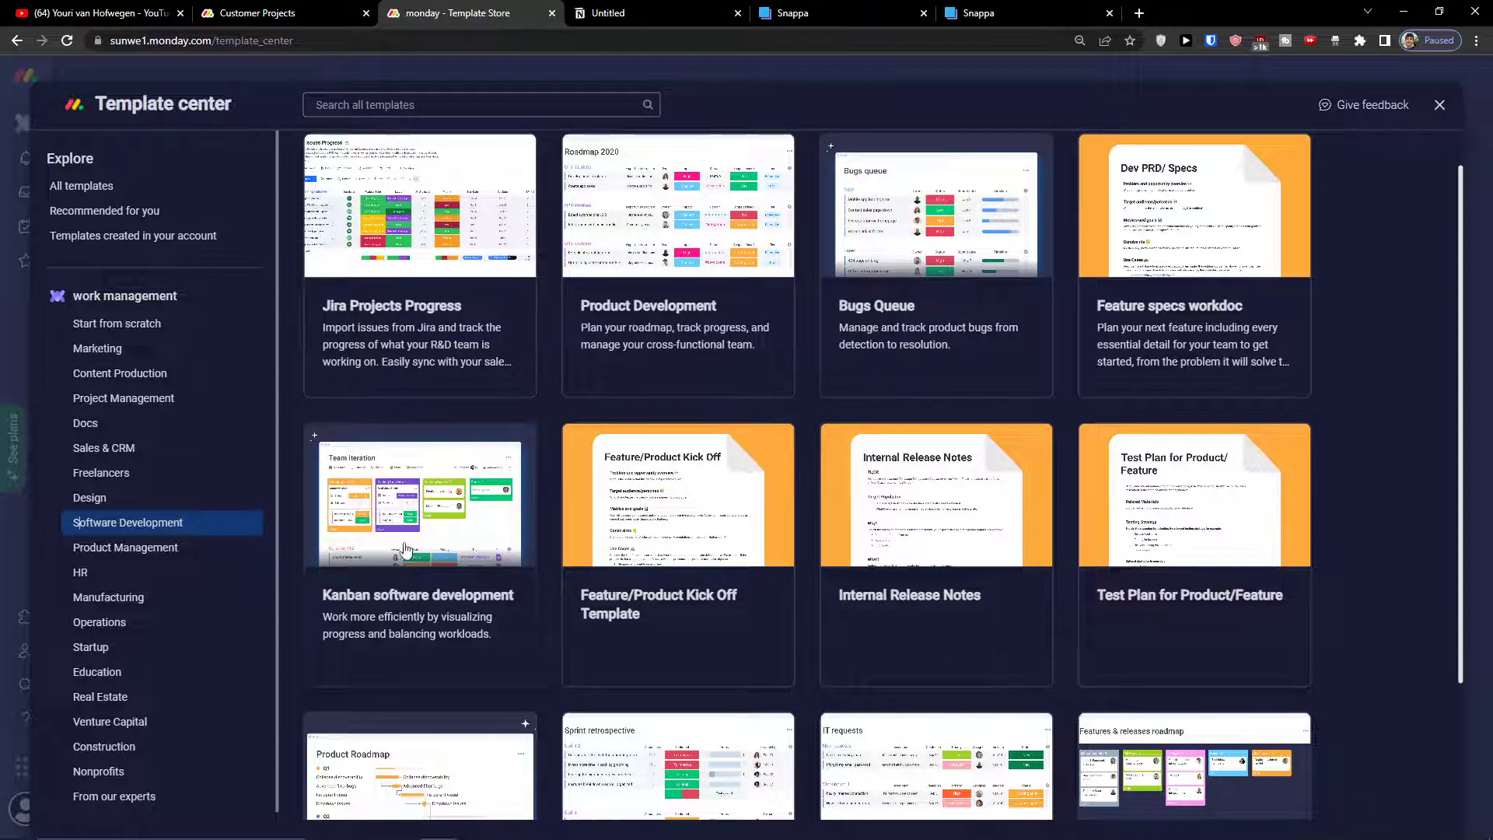
pyautogui.scroll(-2, 412, 556)
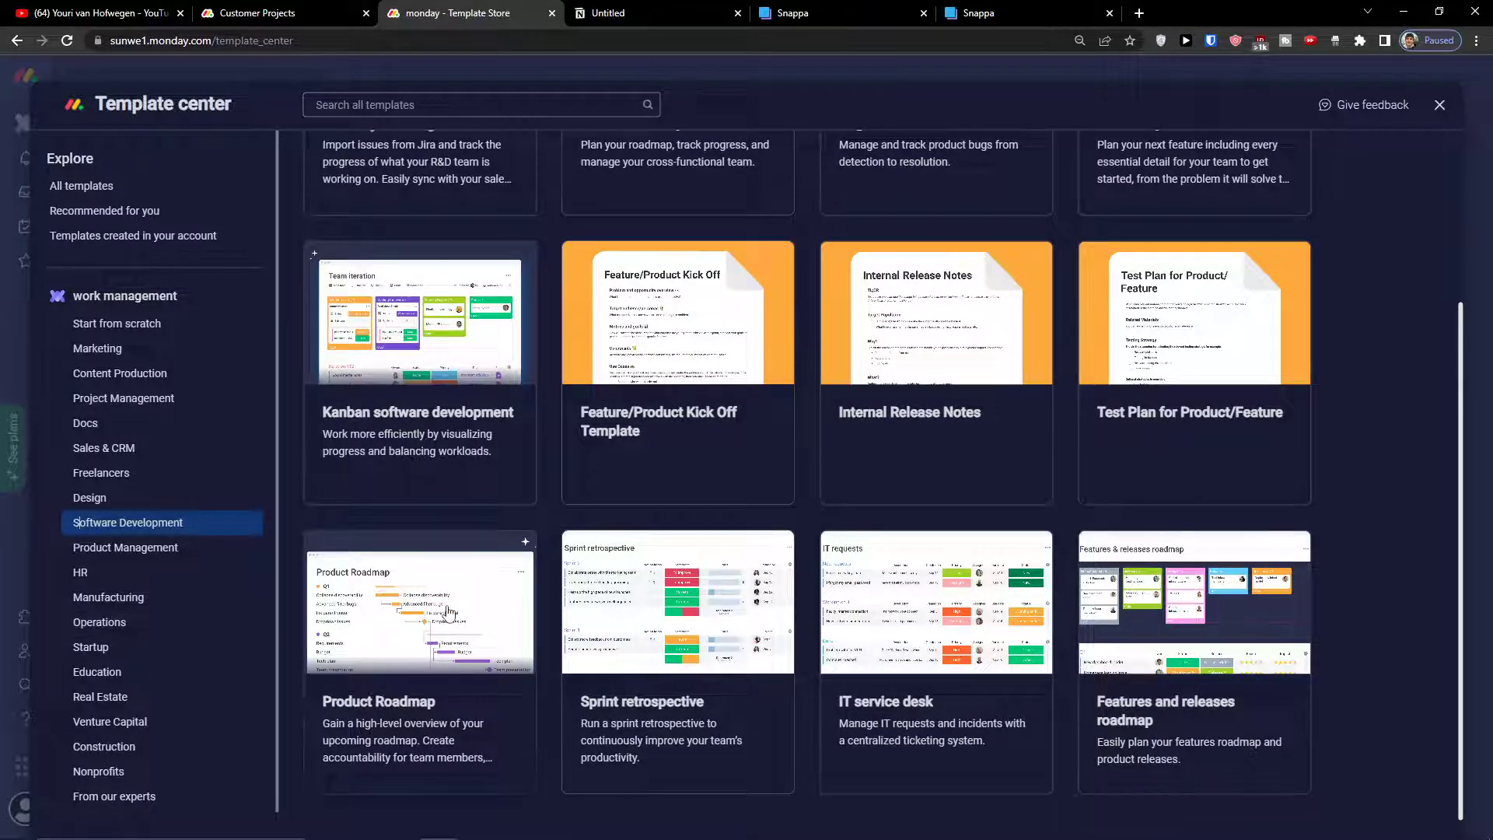
pyautogui.scroll(3, 448, 612)
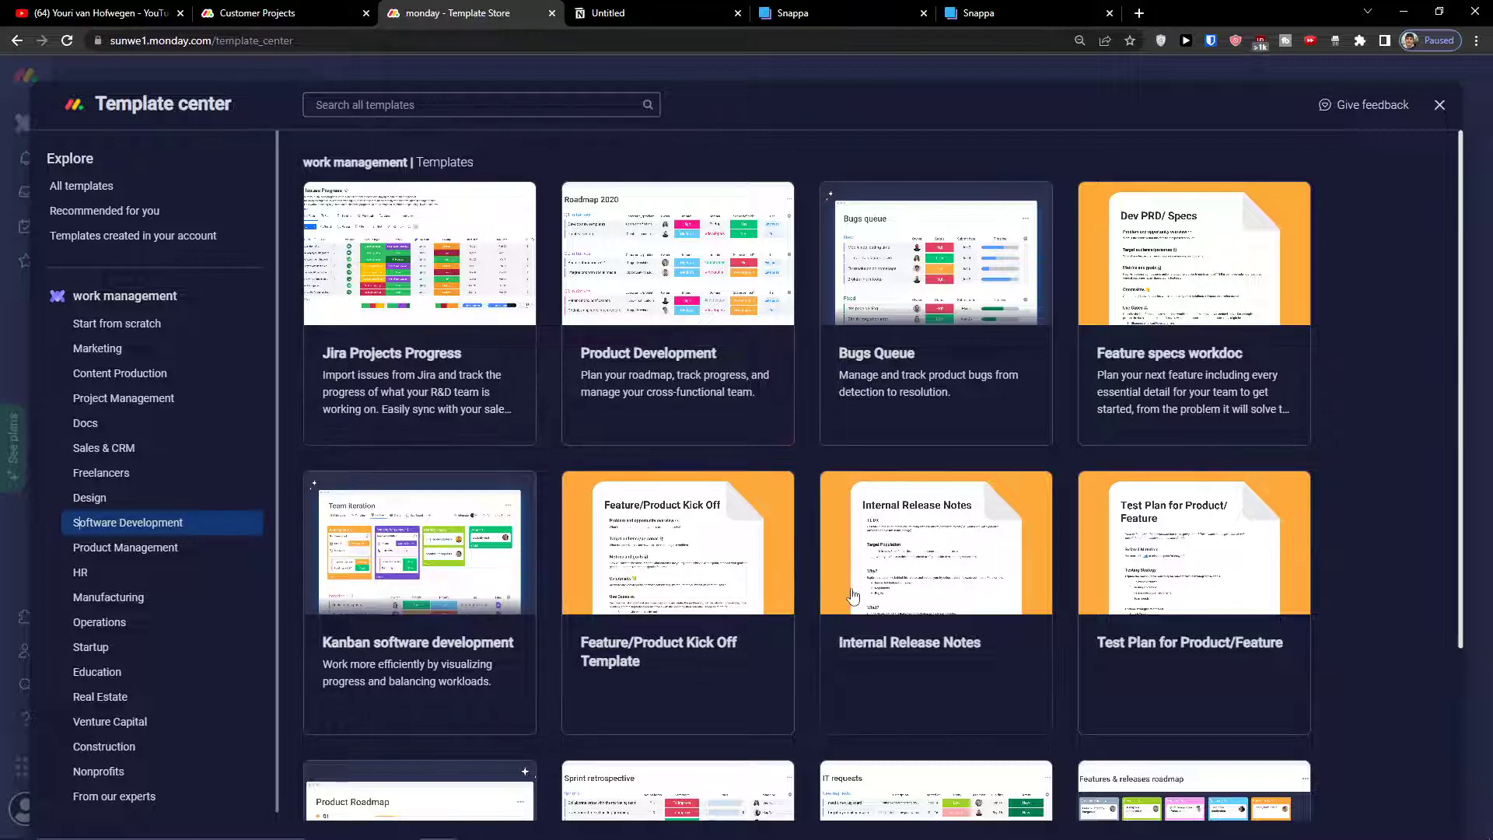
pyautogui.scroll(-3, 853, 596)
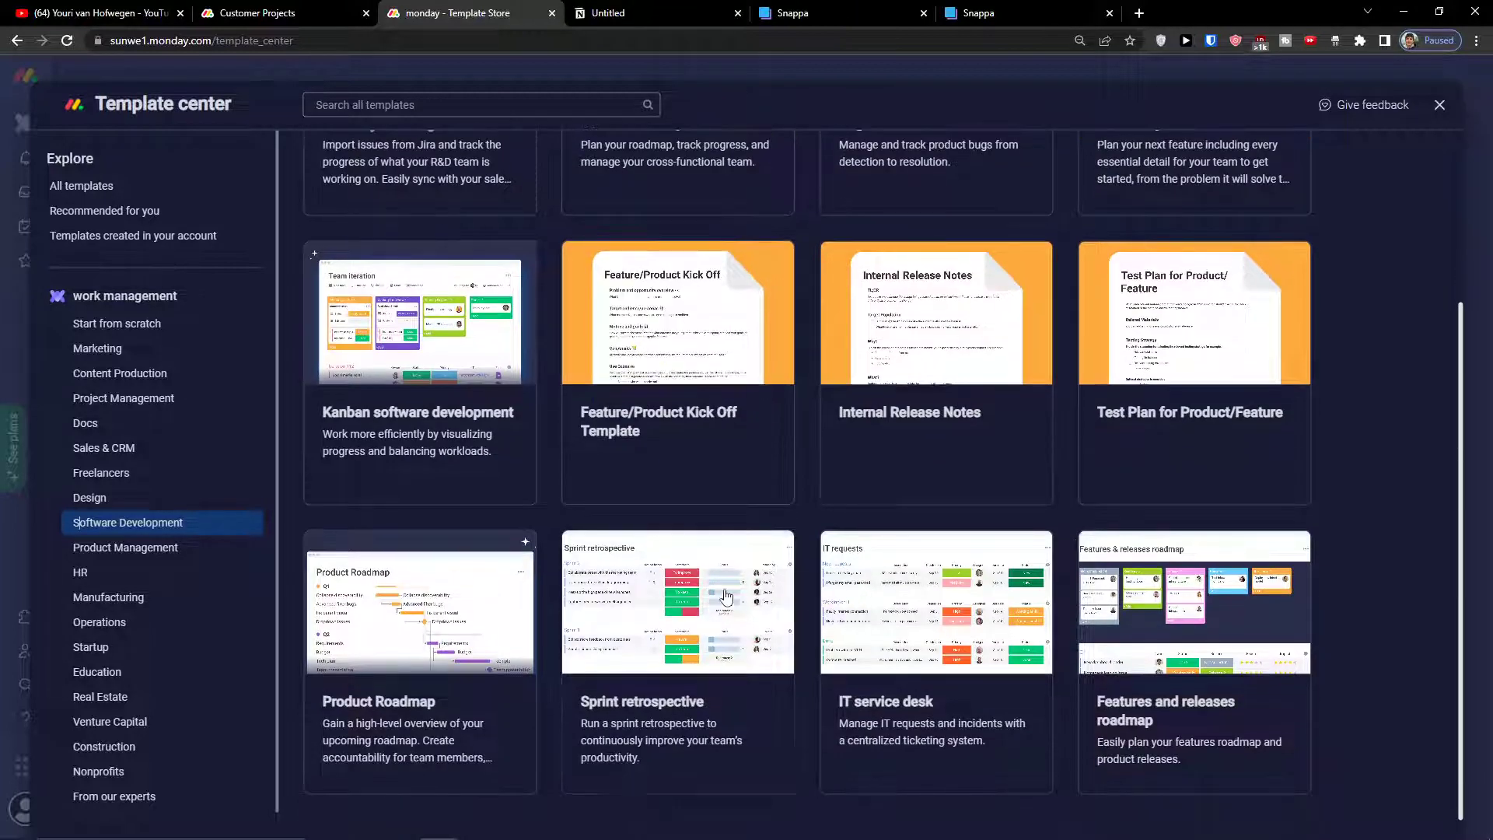
pyautogui.scroll(3, 722, 592)
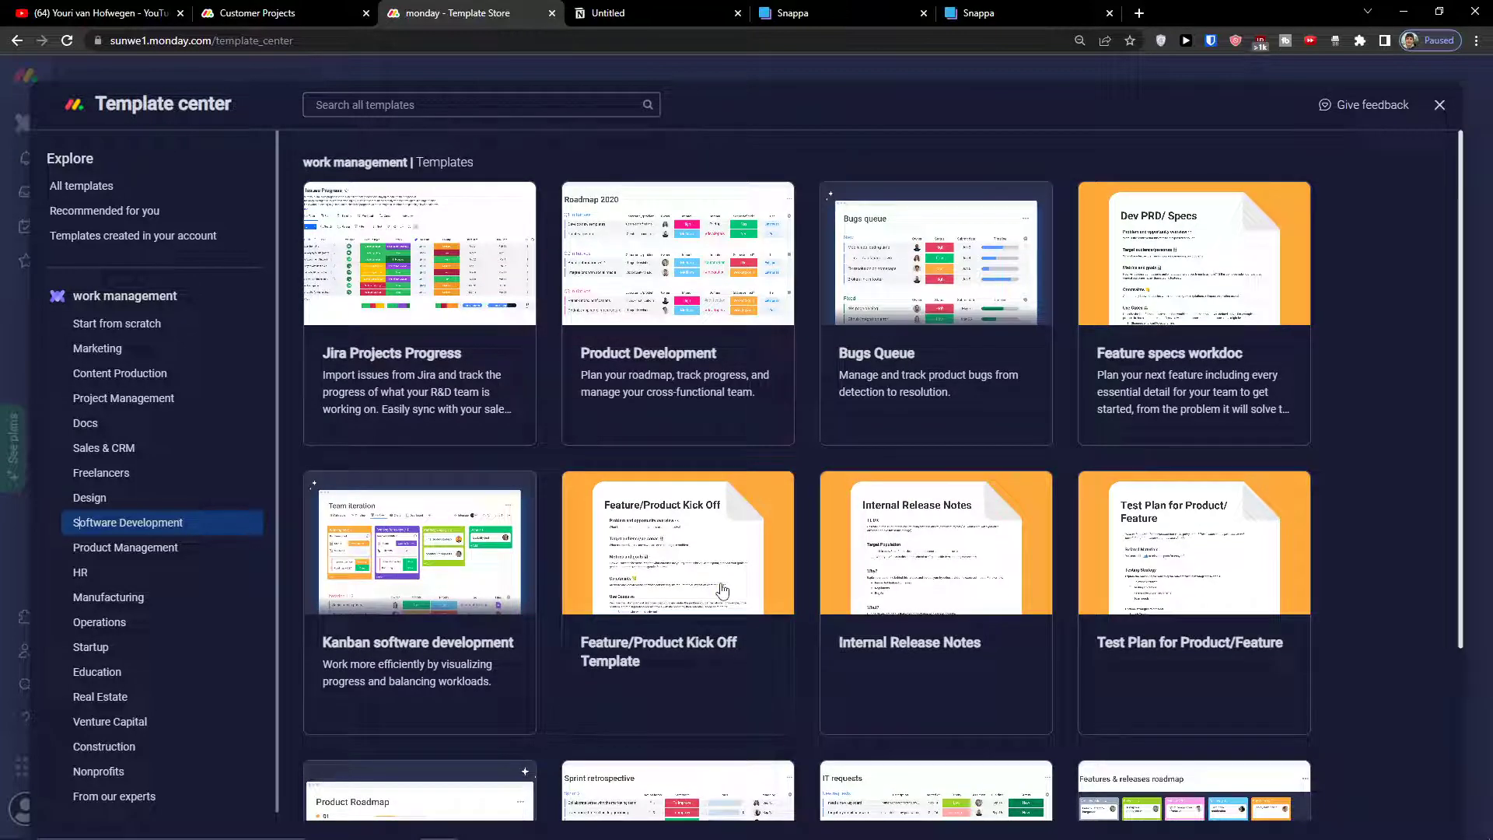
pyautogui.click(638, 238)
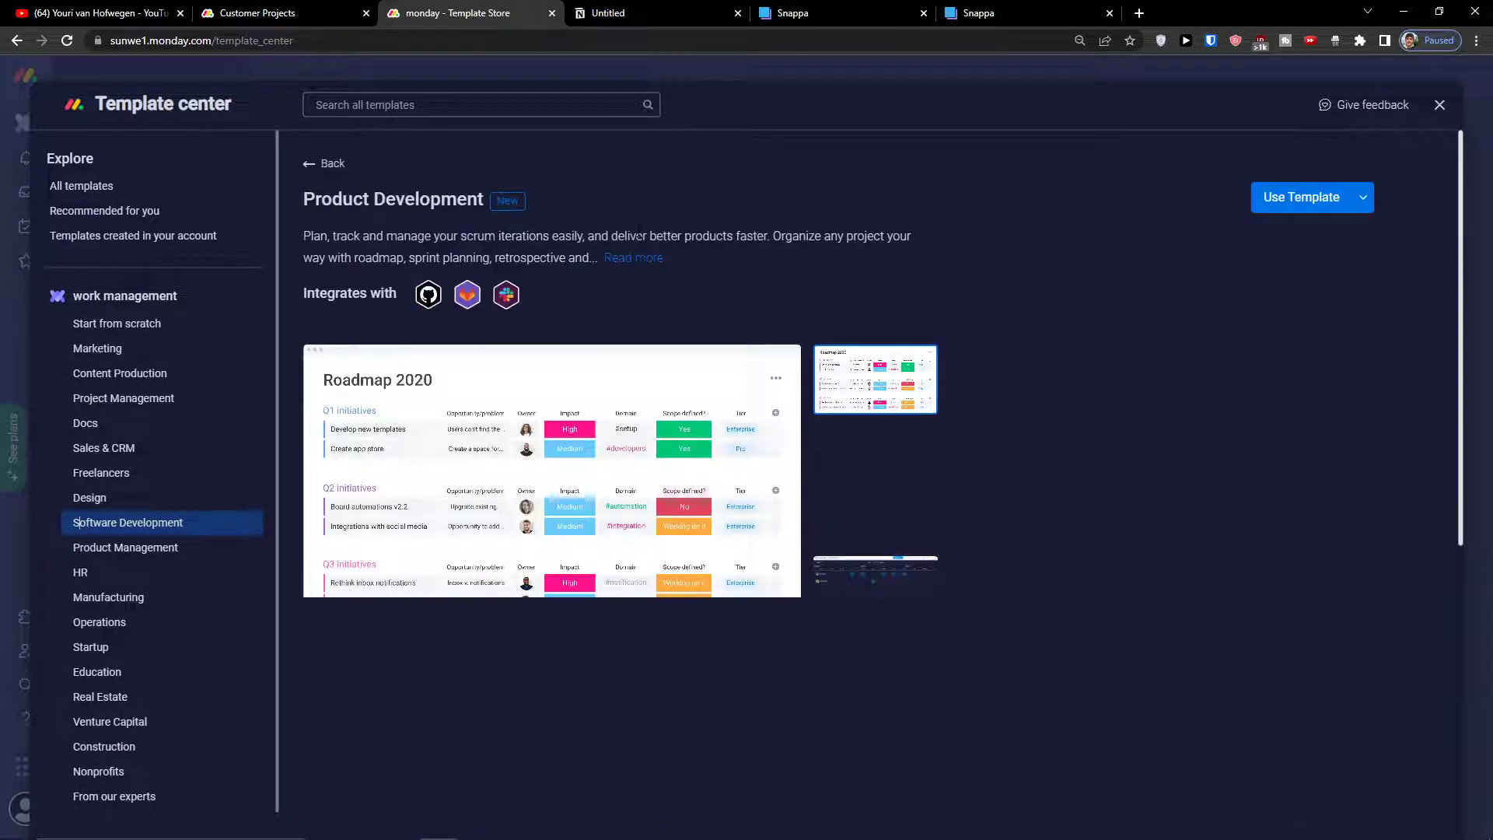
pyautogui.click(1292, 199)
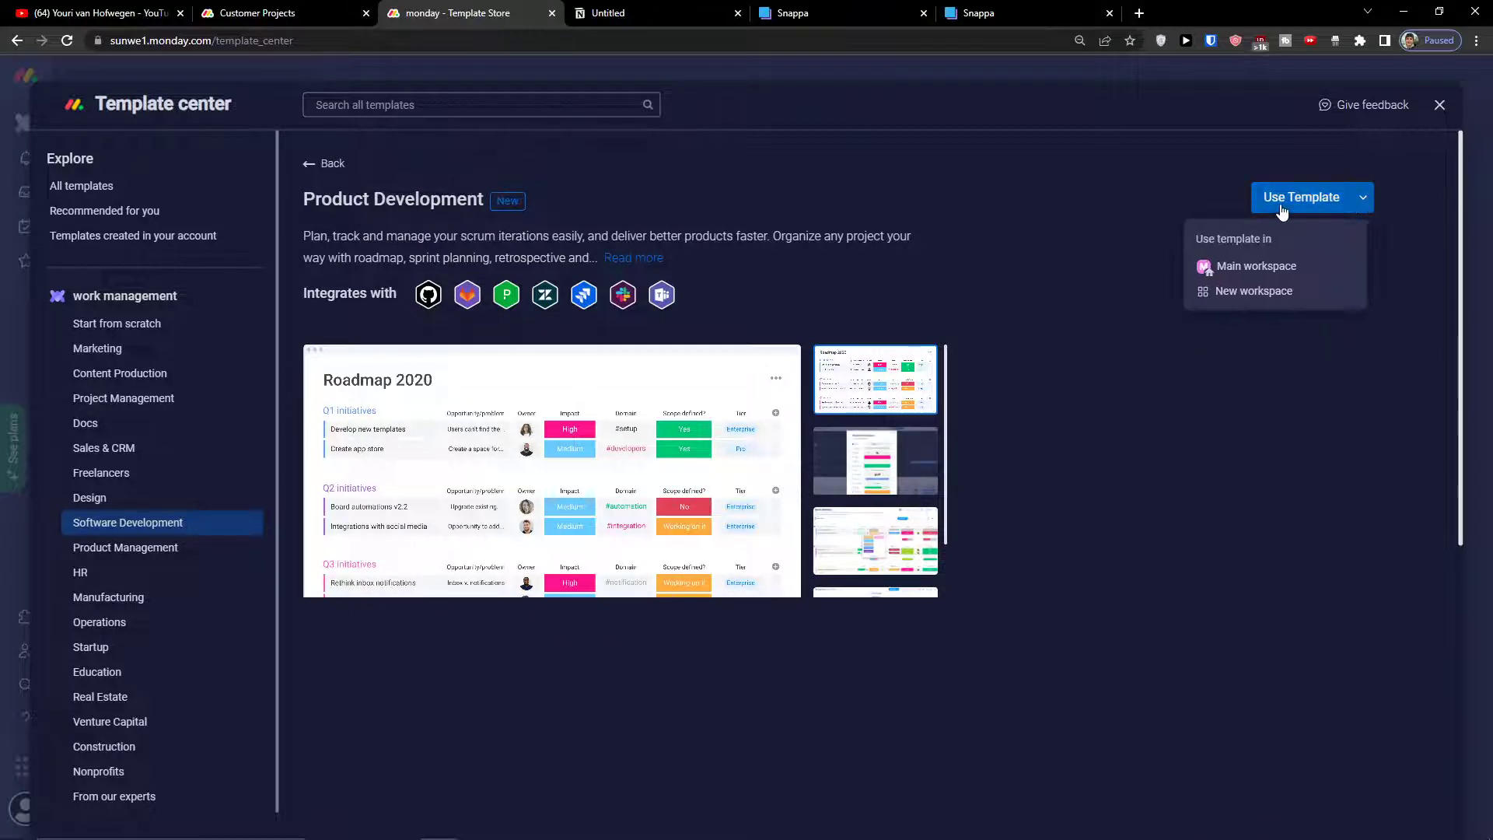
pyautogui.click(1277, 205)
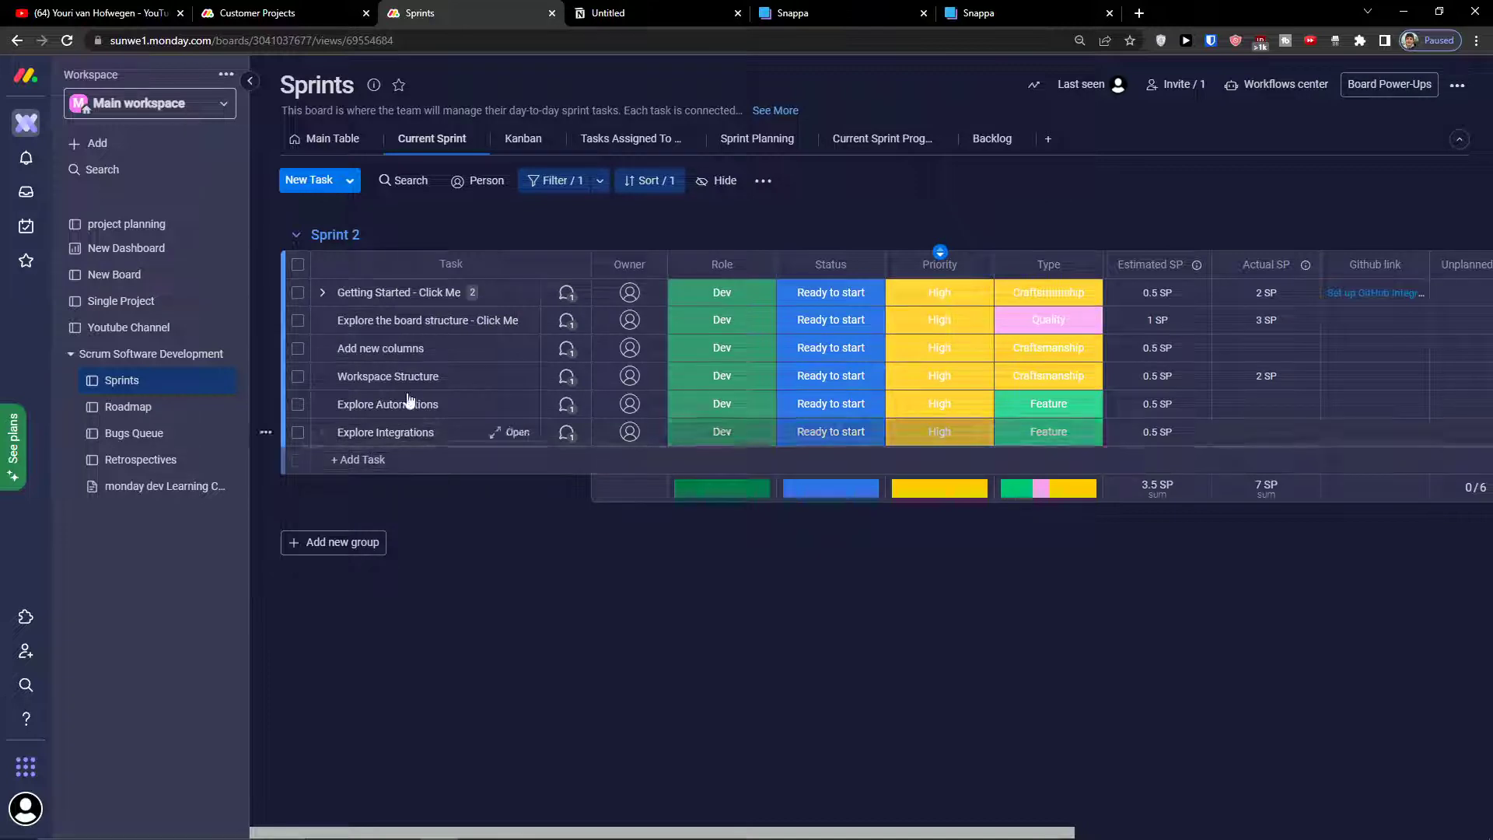
# Step: Show the Sprints board's main table, add a task named "back end dev" to Sprint 2, and assign its owner
pyautogui.click(305, 138)
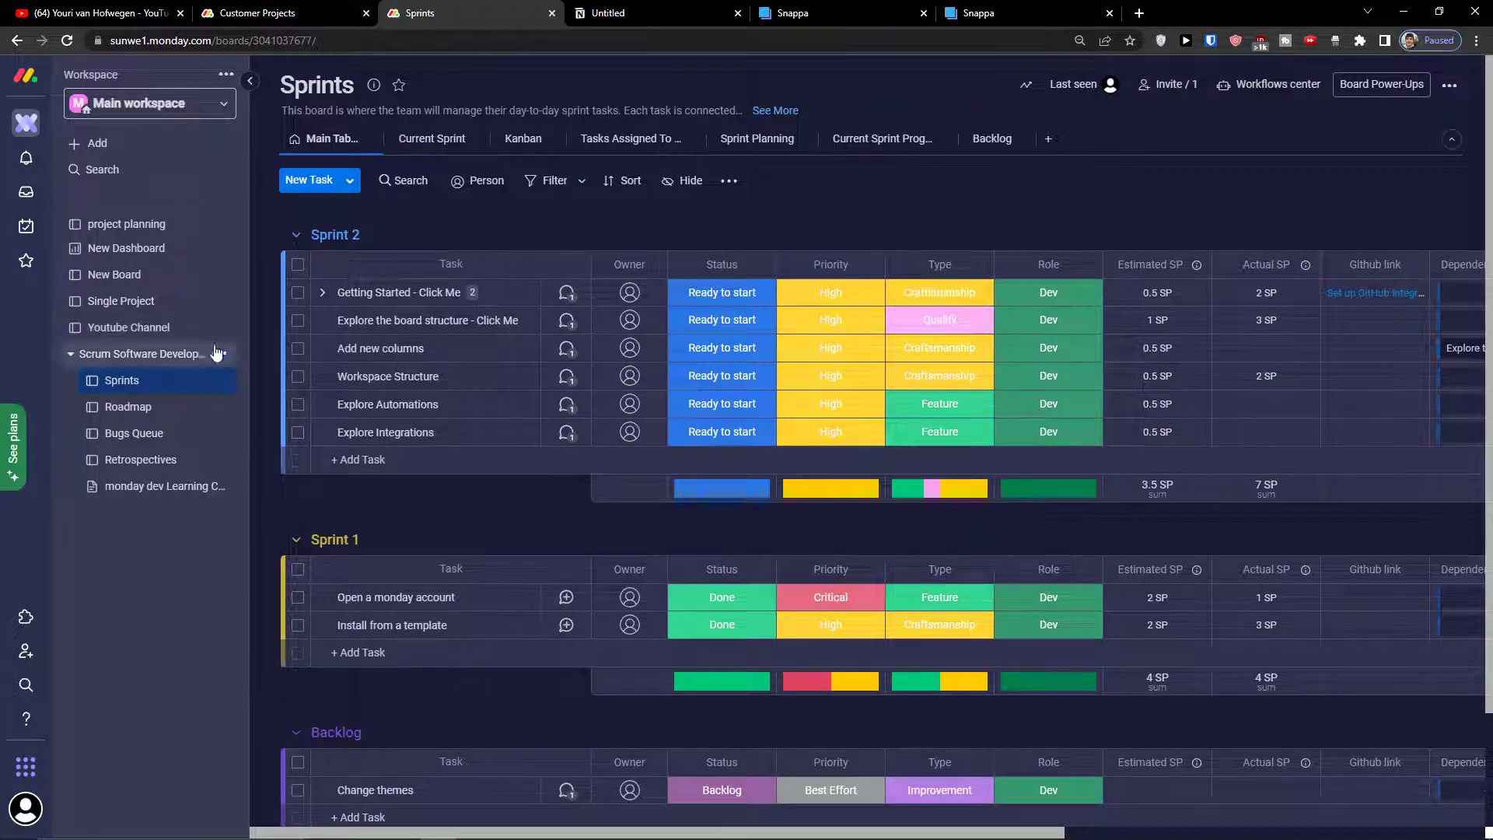
pyautogui.moveTo(466, 348); pyautogui.dragTo(353, 405)
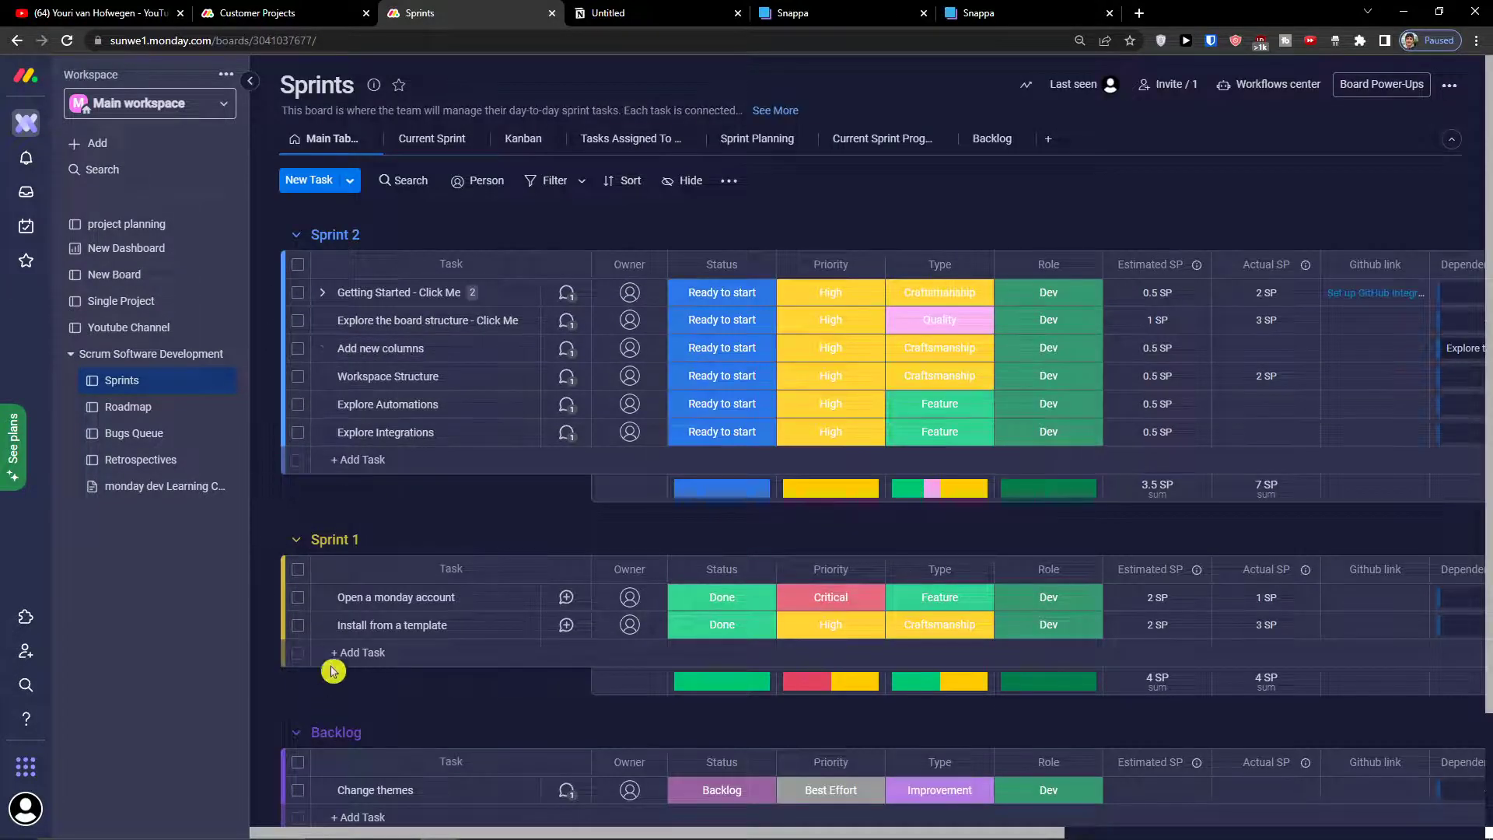
pyautogui.click(332, 459)
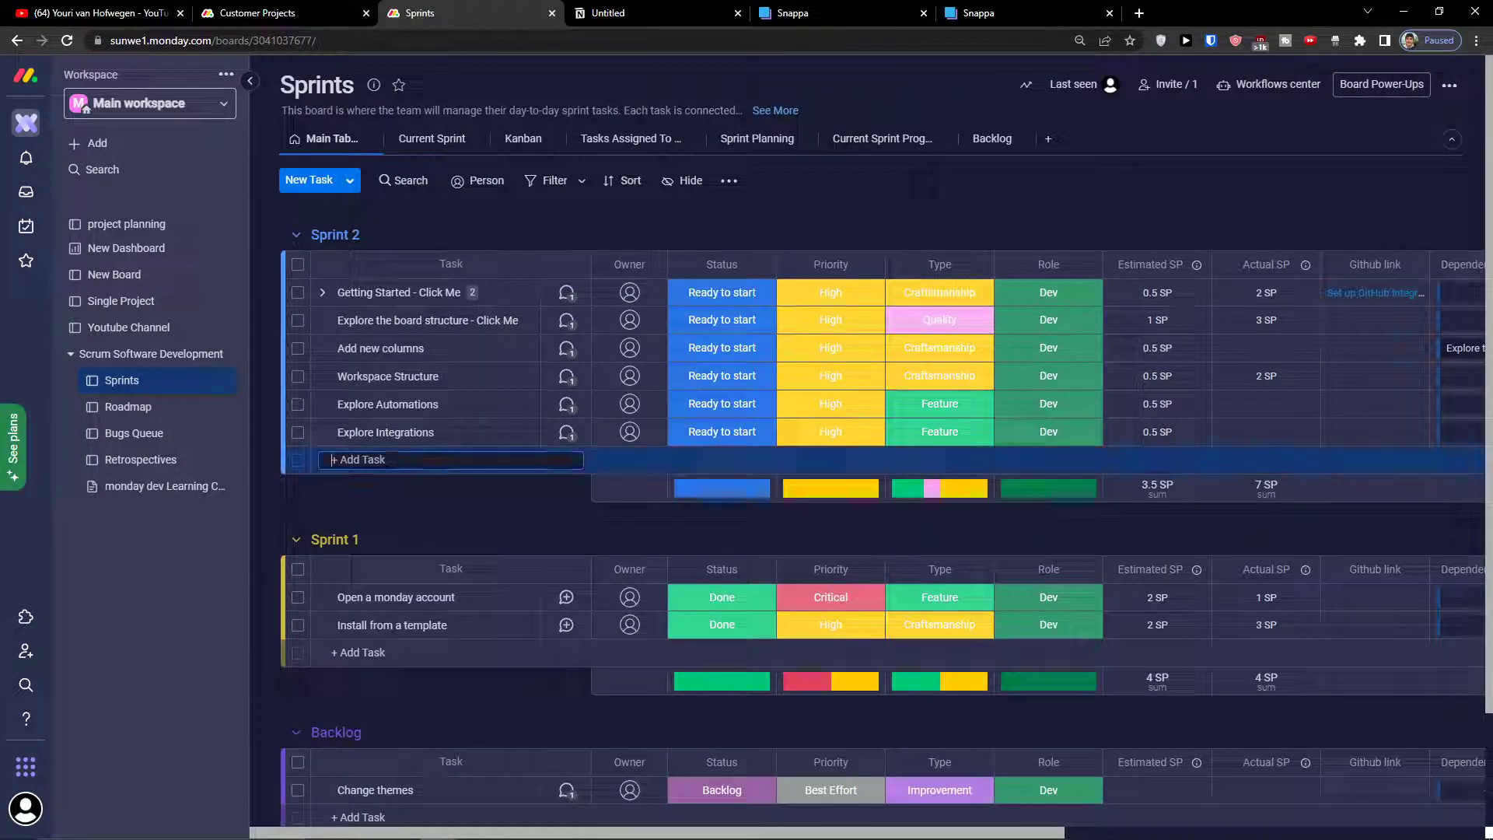
pyautogui.write('back')
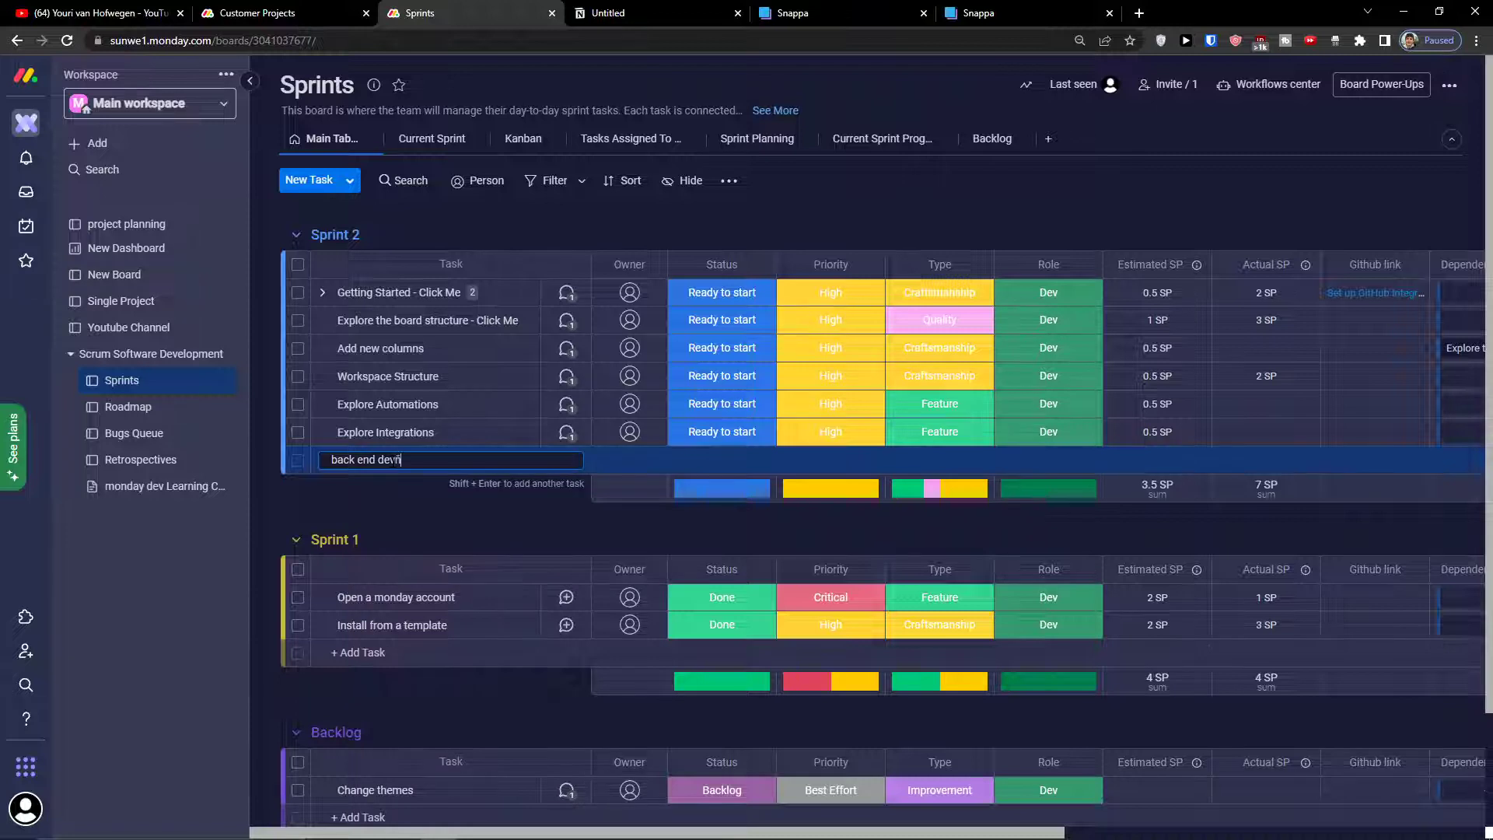
pyautogui.write(' end dev')
pyautogui.press('Return')
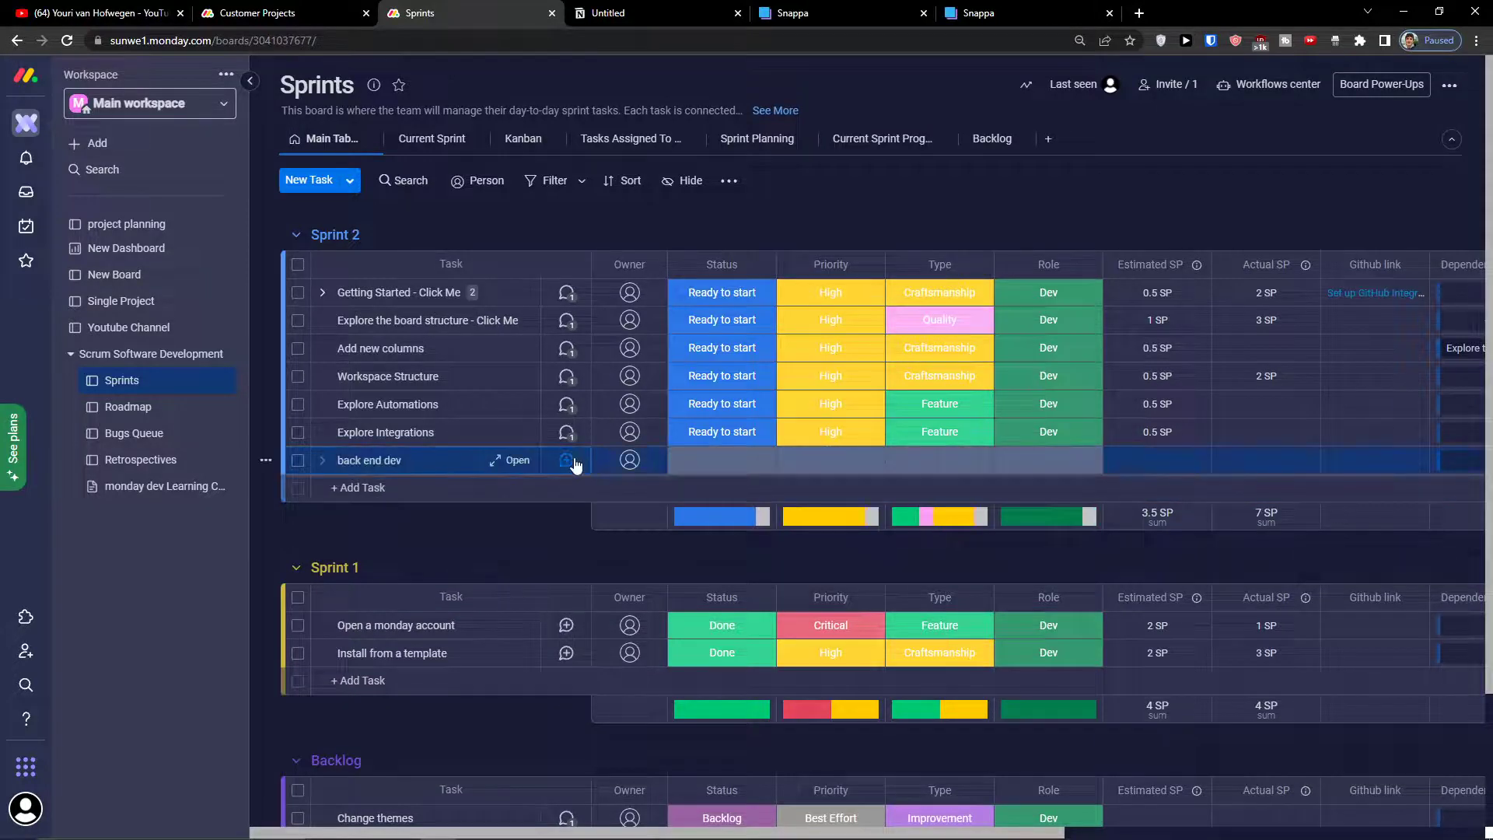
pyautogui.click(630, 459)
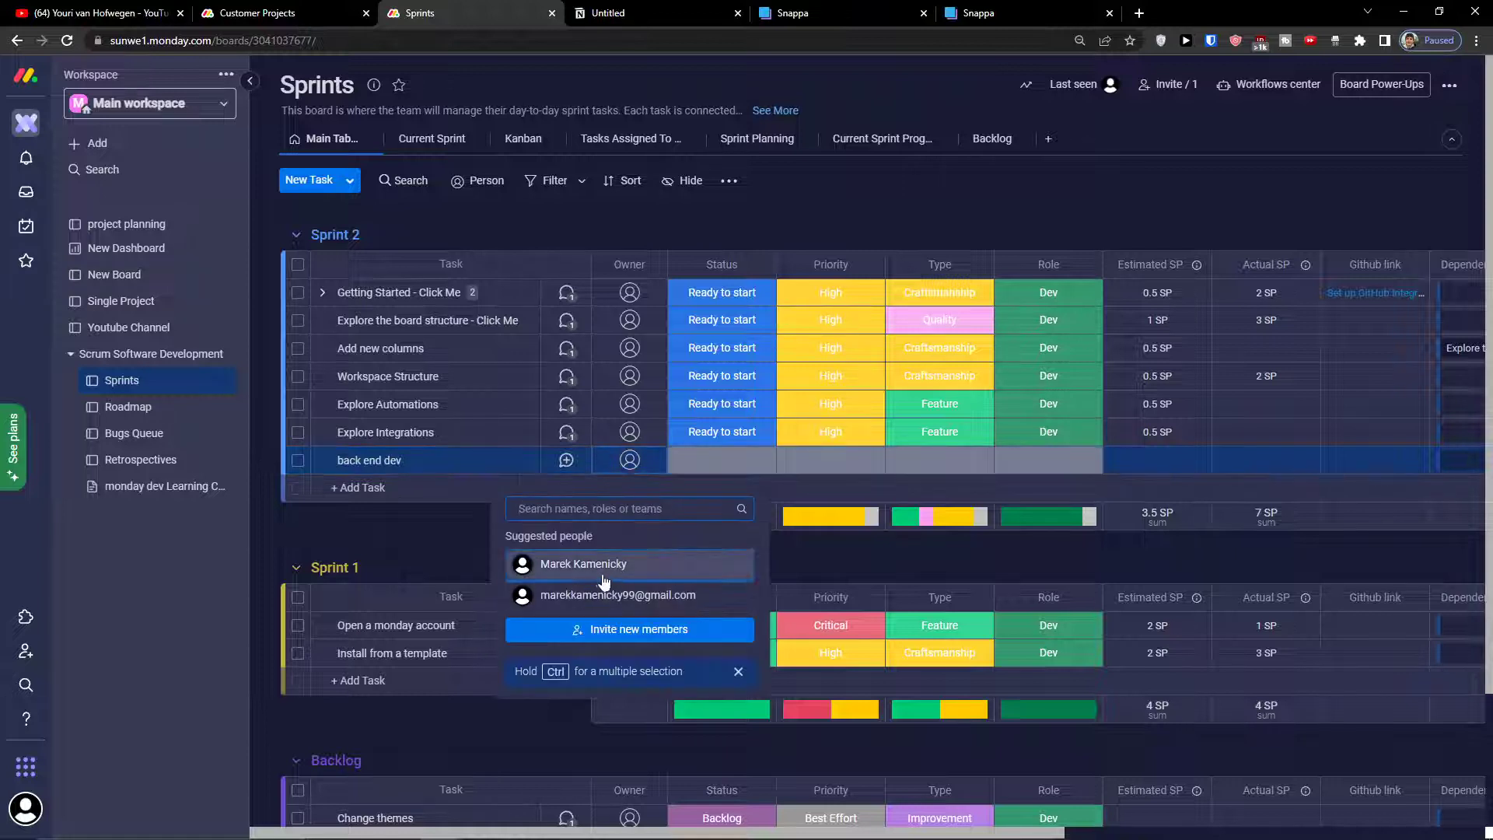
pyautogui.click(633, 568)
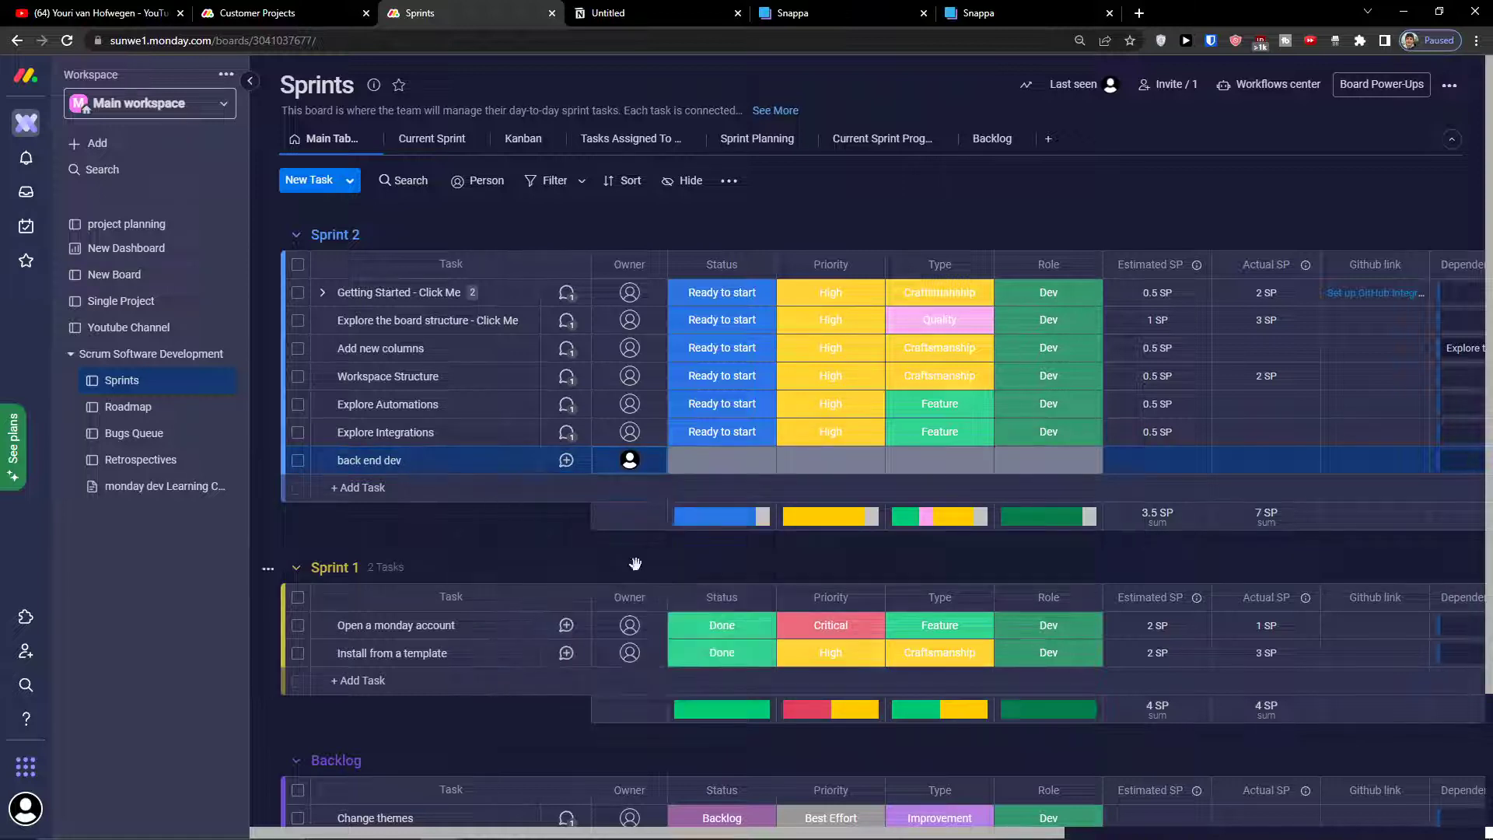
# Step: Inspect the editable status labels and the priority options for the back end dev task
pyautogui.click(711, 460)
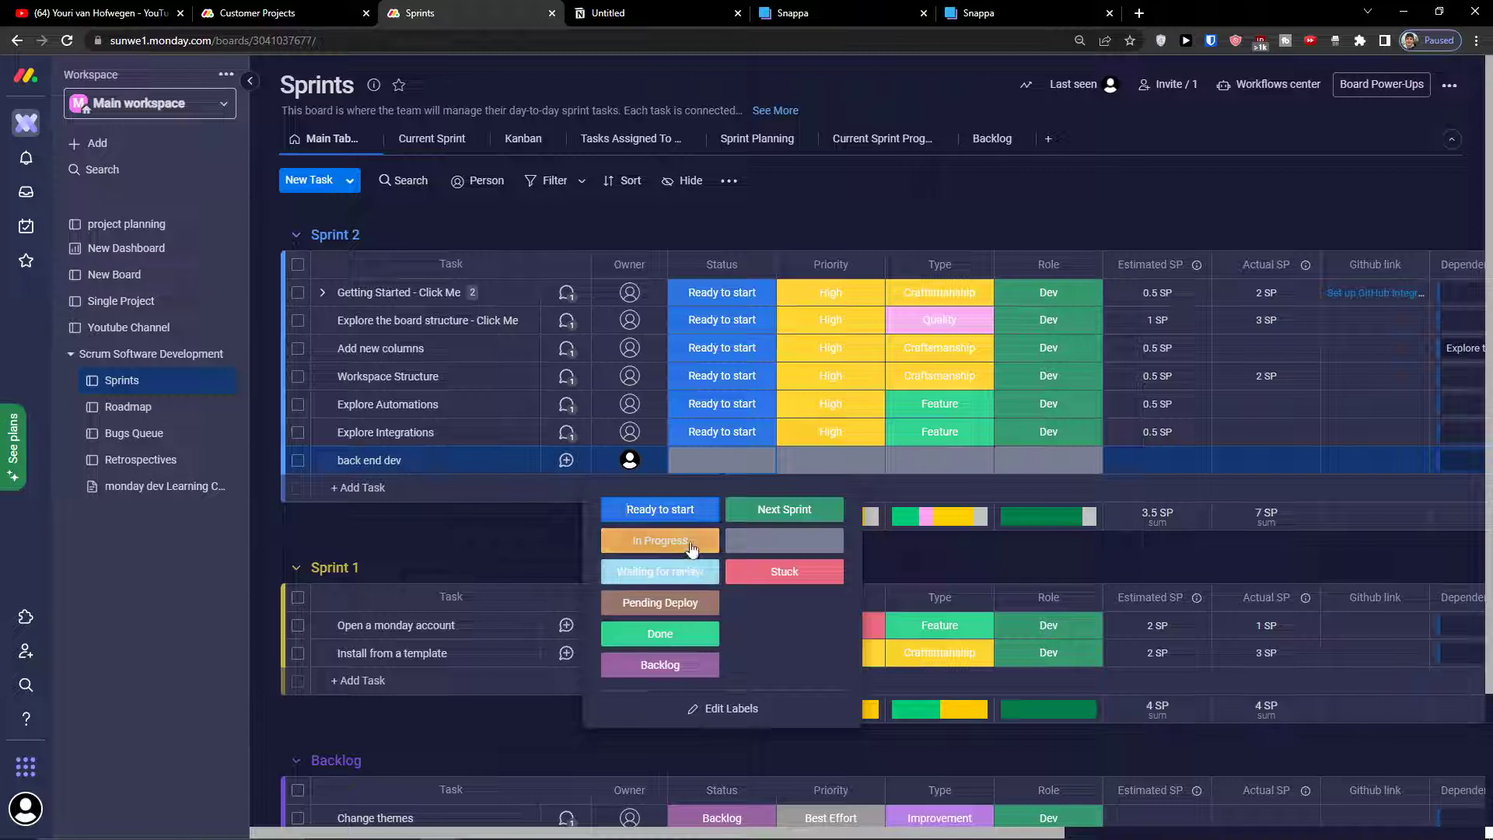
pyautogui.click(710, 715)
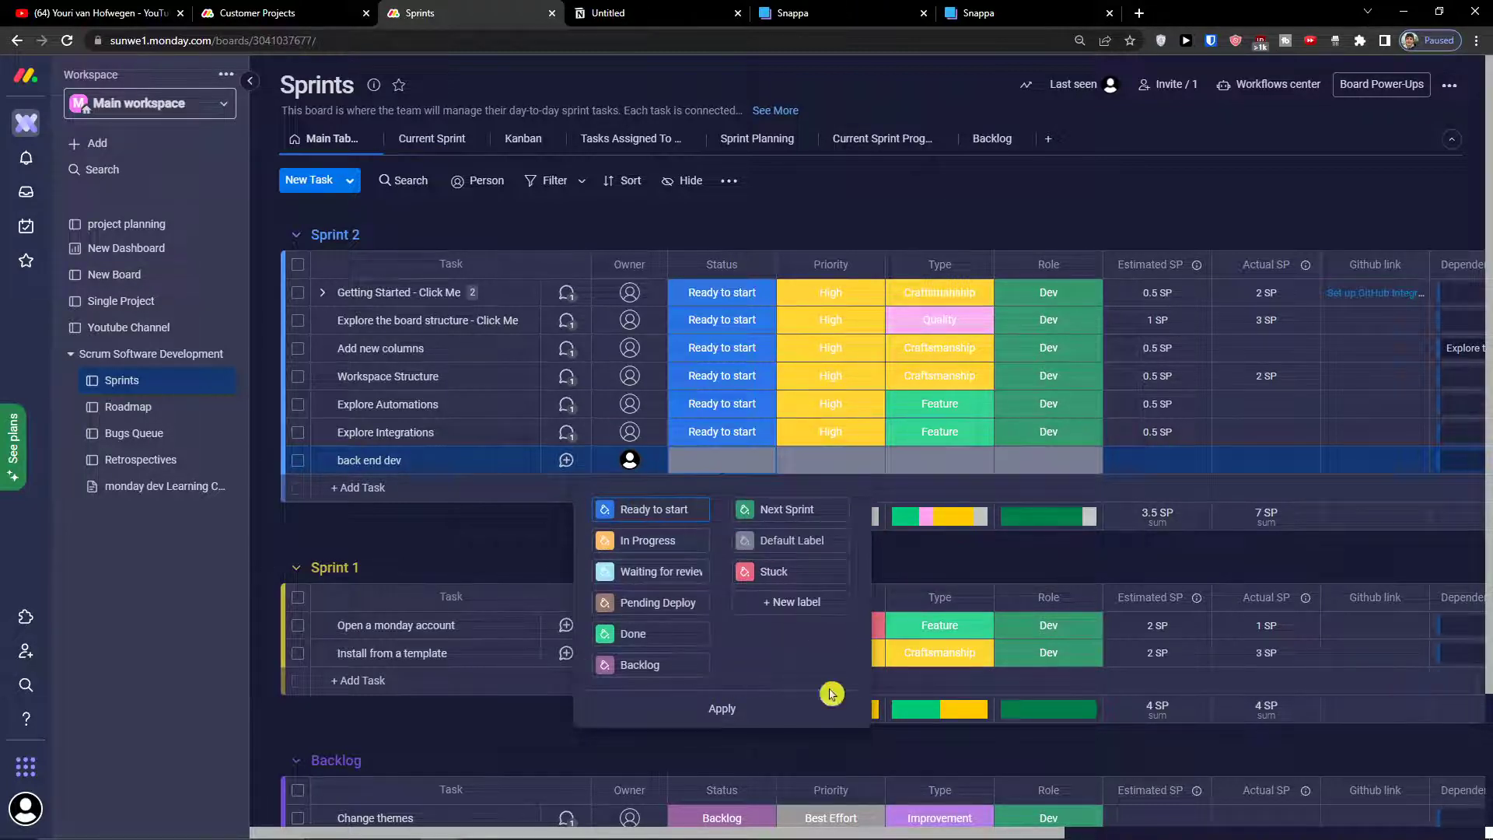
pyautogui.click(742, 574)
pyautogui.click(721, 622)
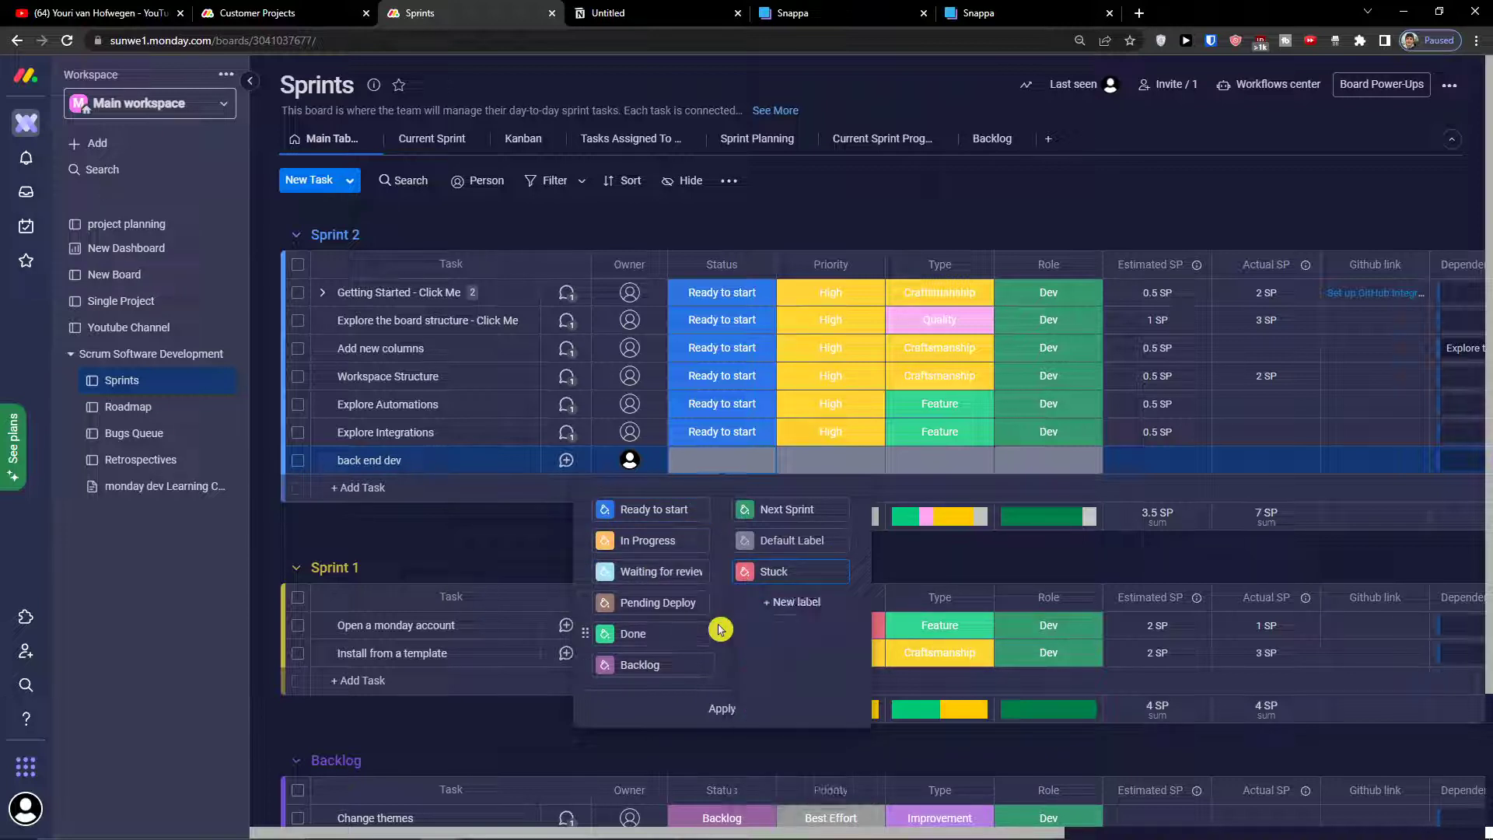
pyautogui.click(834, 463)
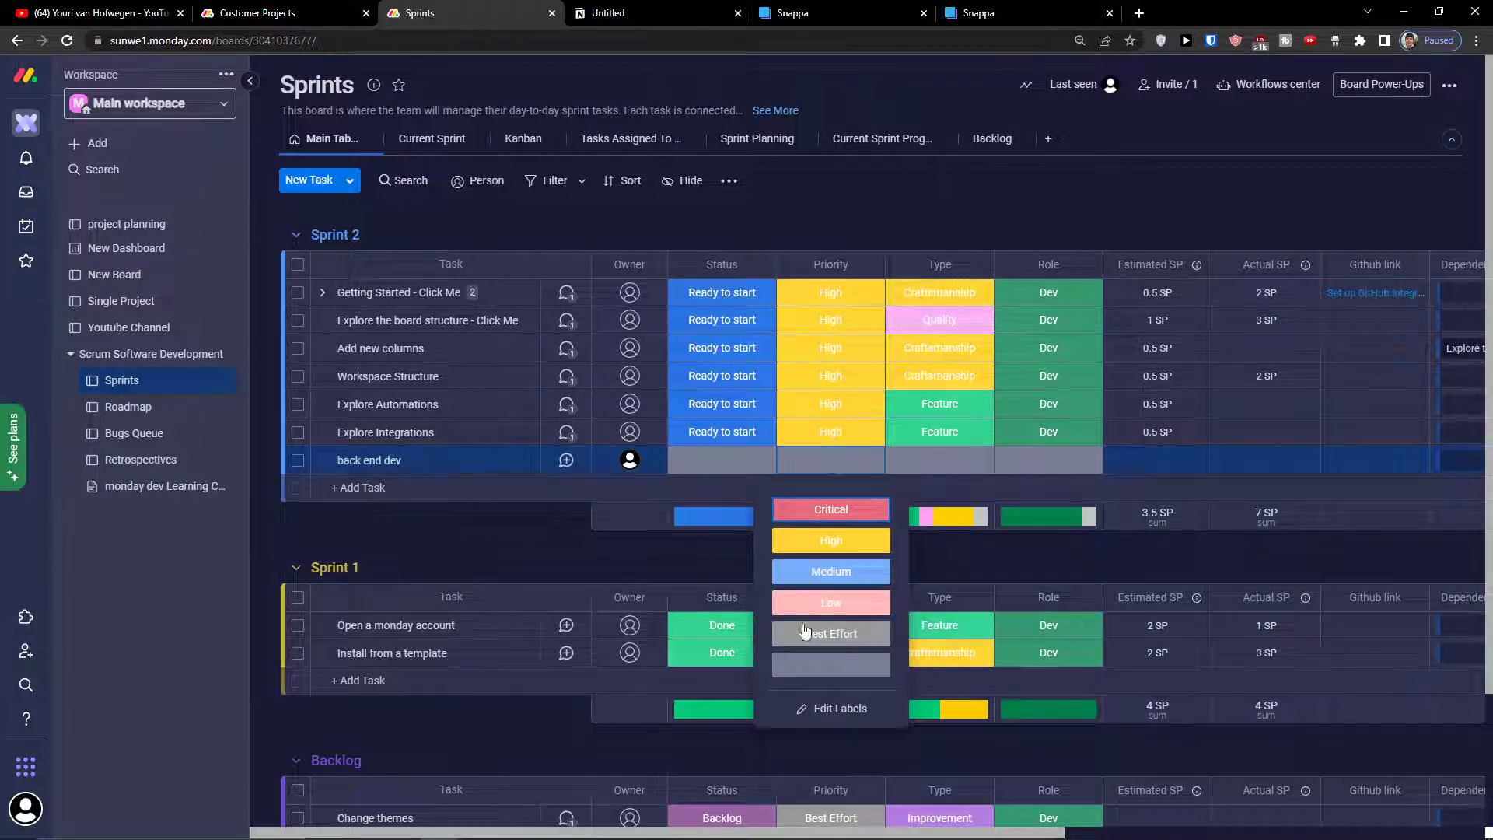
# Step: Set the back end dev task's type to Bug and view its role options
pyautogui.click(941, 466)
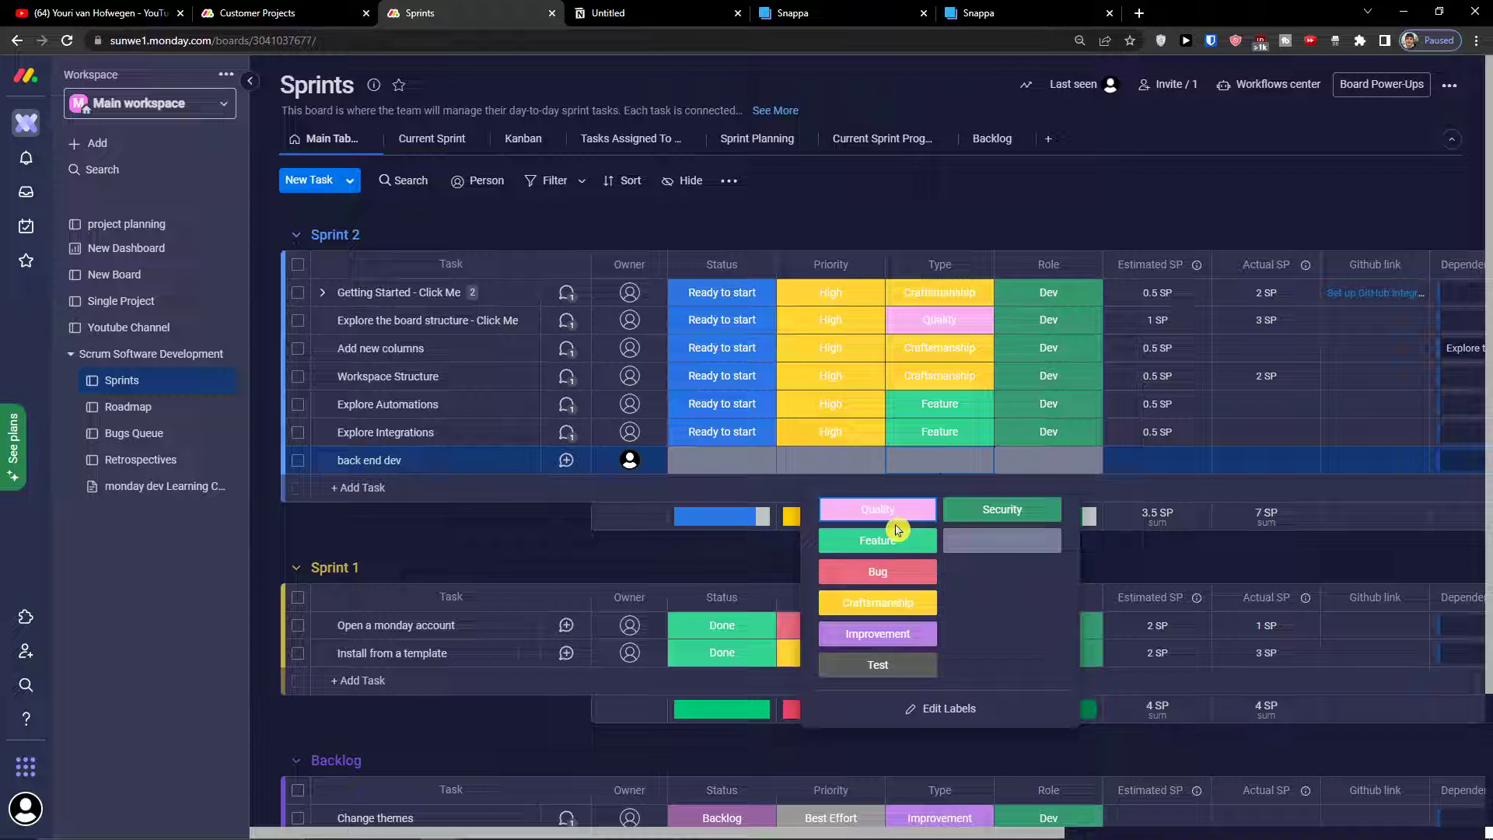
pyautogui.click(995, 541)
pyautogui.click(952, 474)
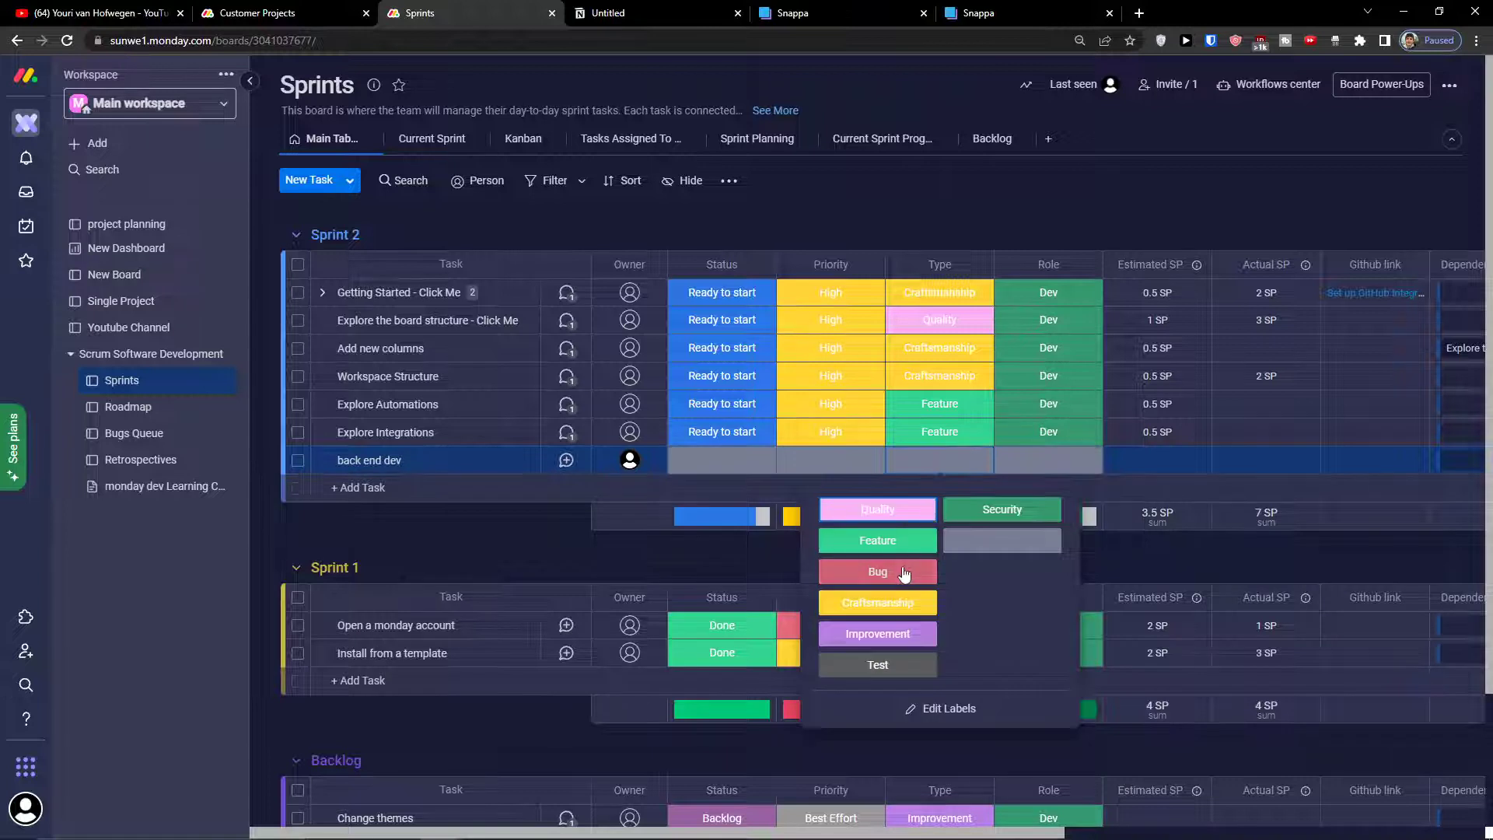
pyautogui.click(894, 557)
pyautogui.click(1055, 465)
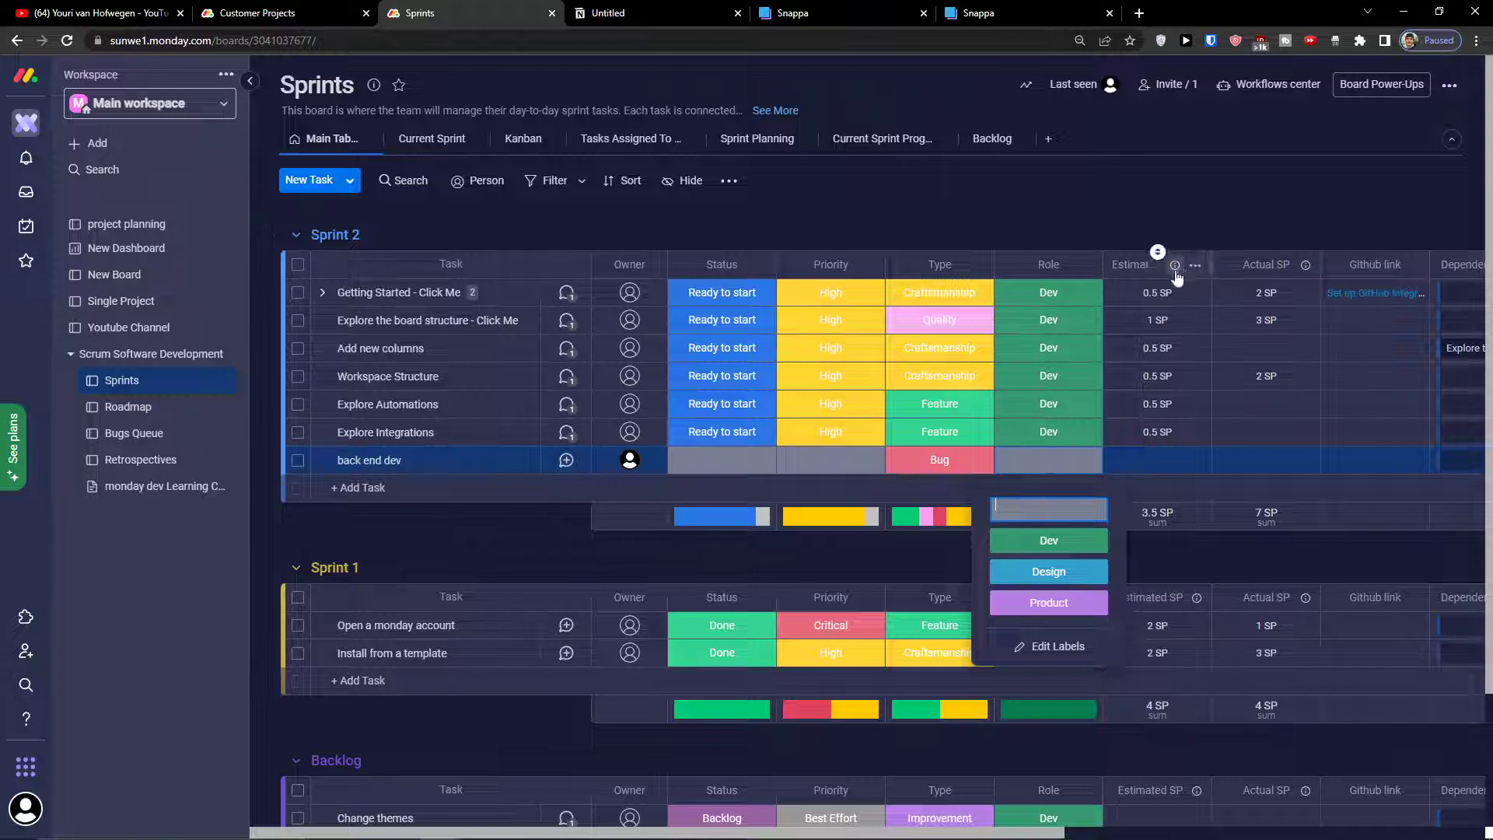
pyautogui.click(1171, 271)
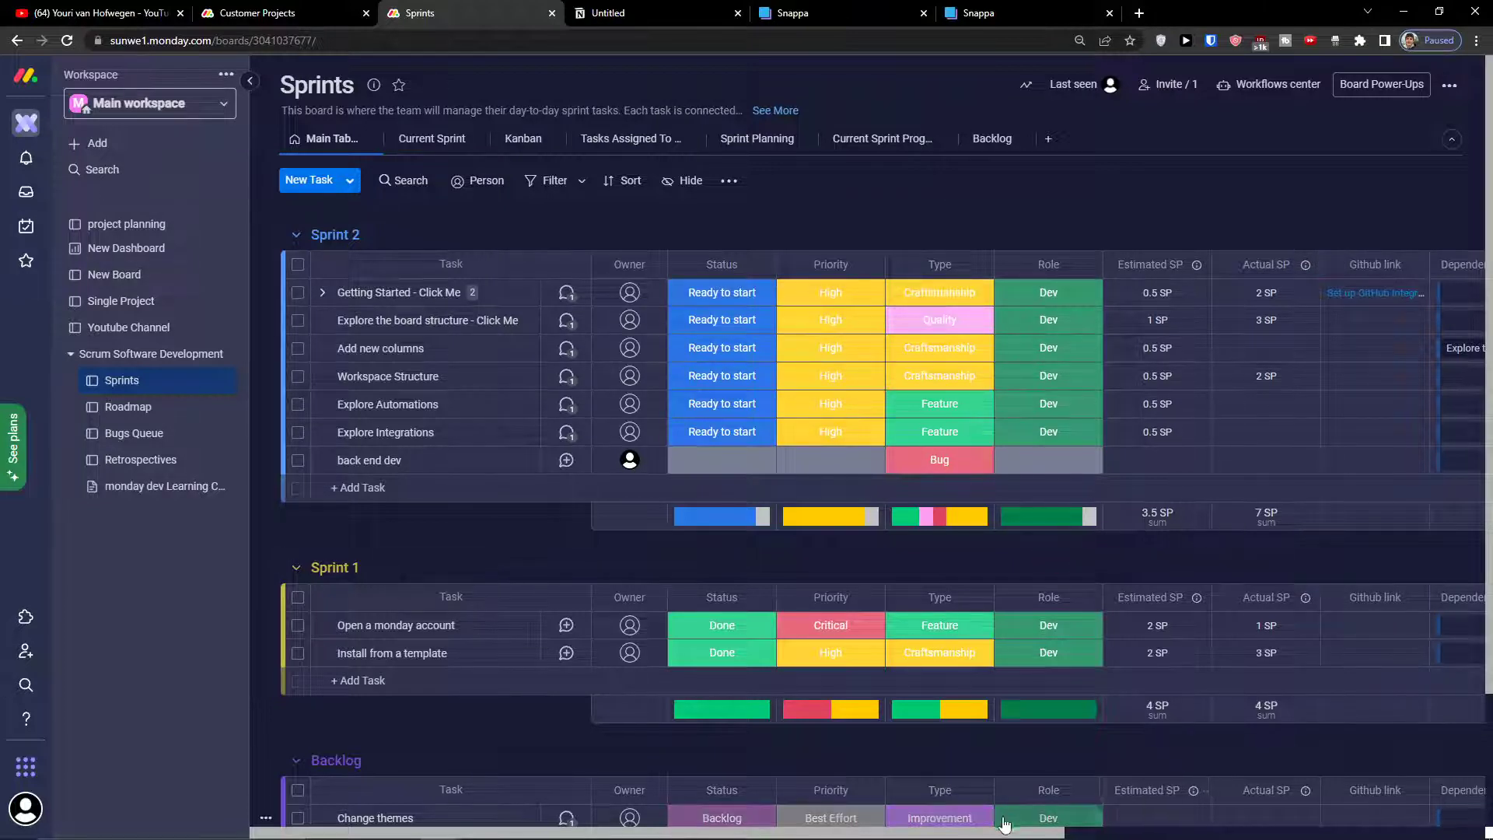
# Step: Check the details of "Install from a template" and make the back end dev task dependent on "Open a monday account"
pyautogui.moveTo(1002, 832); pyautogui.dragTo(1438, 809)
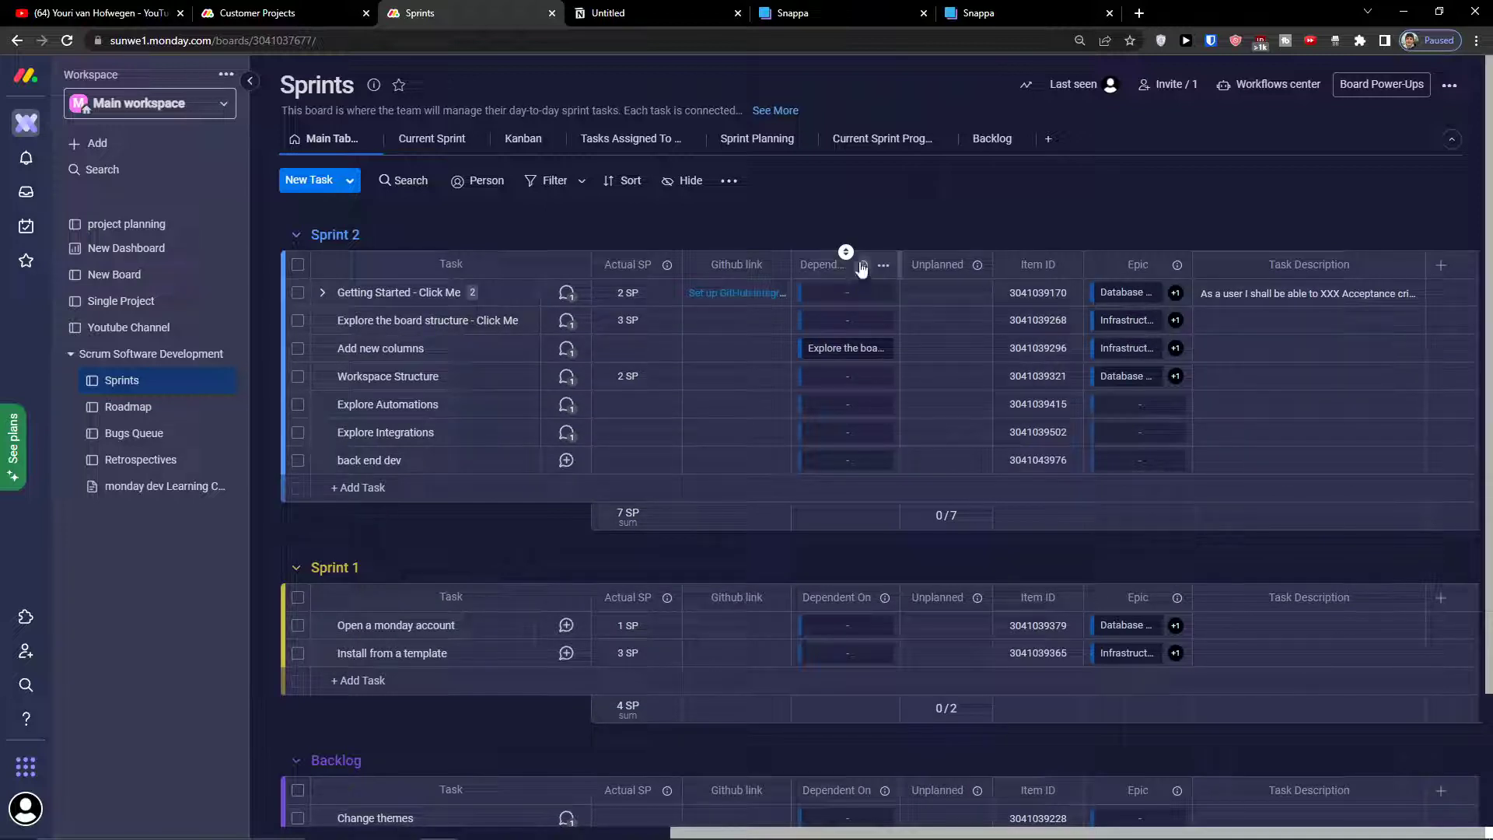
pyautogui.moveTo(862, 266)
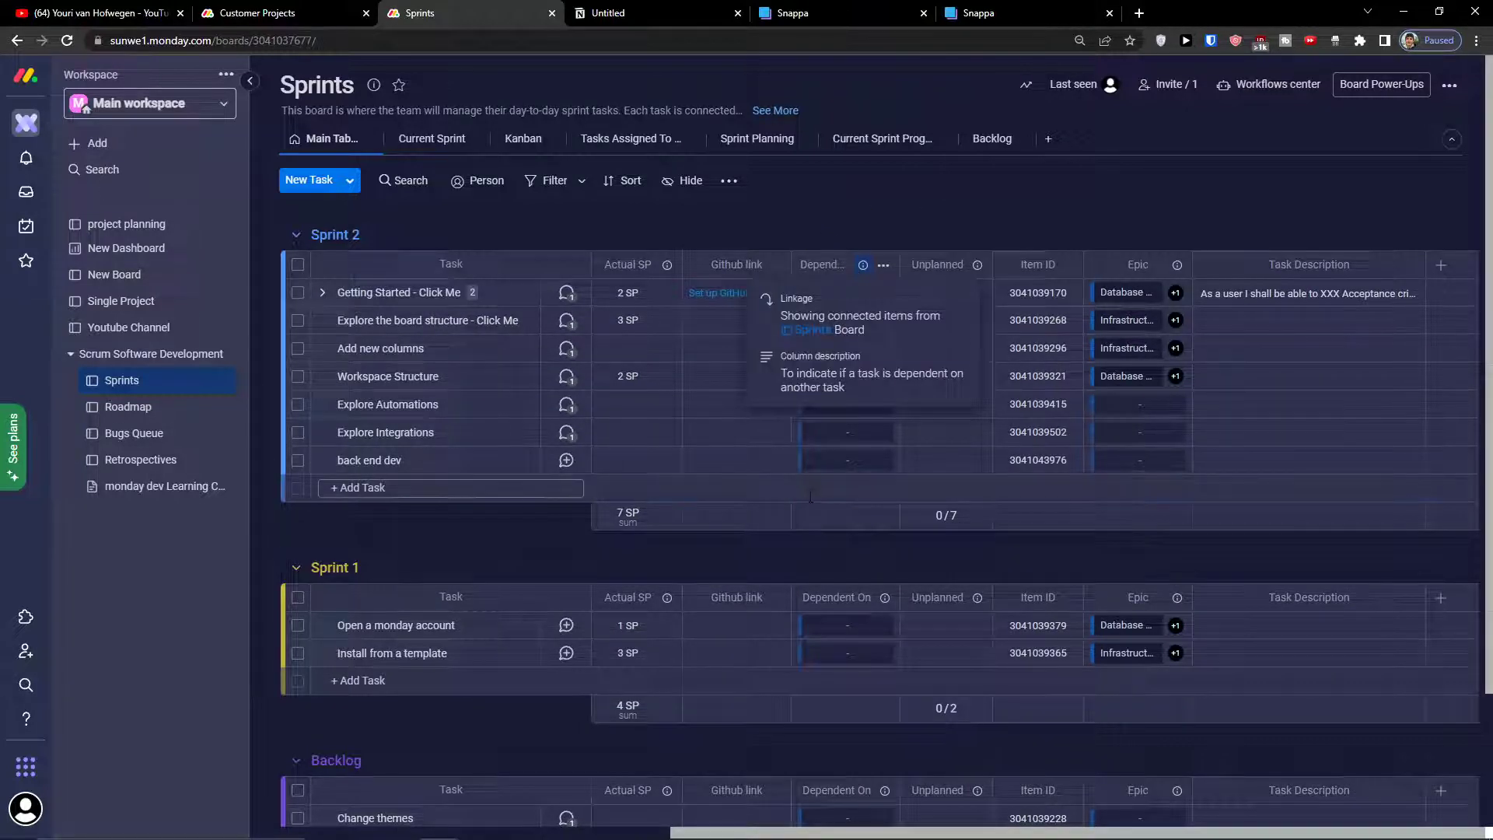
pyautogui.click(855, 461)
pyautogui.scroll(-5, 776, 309)
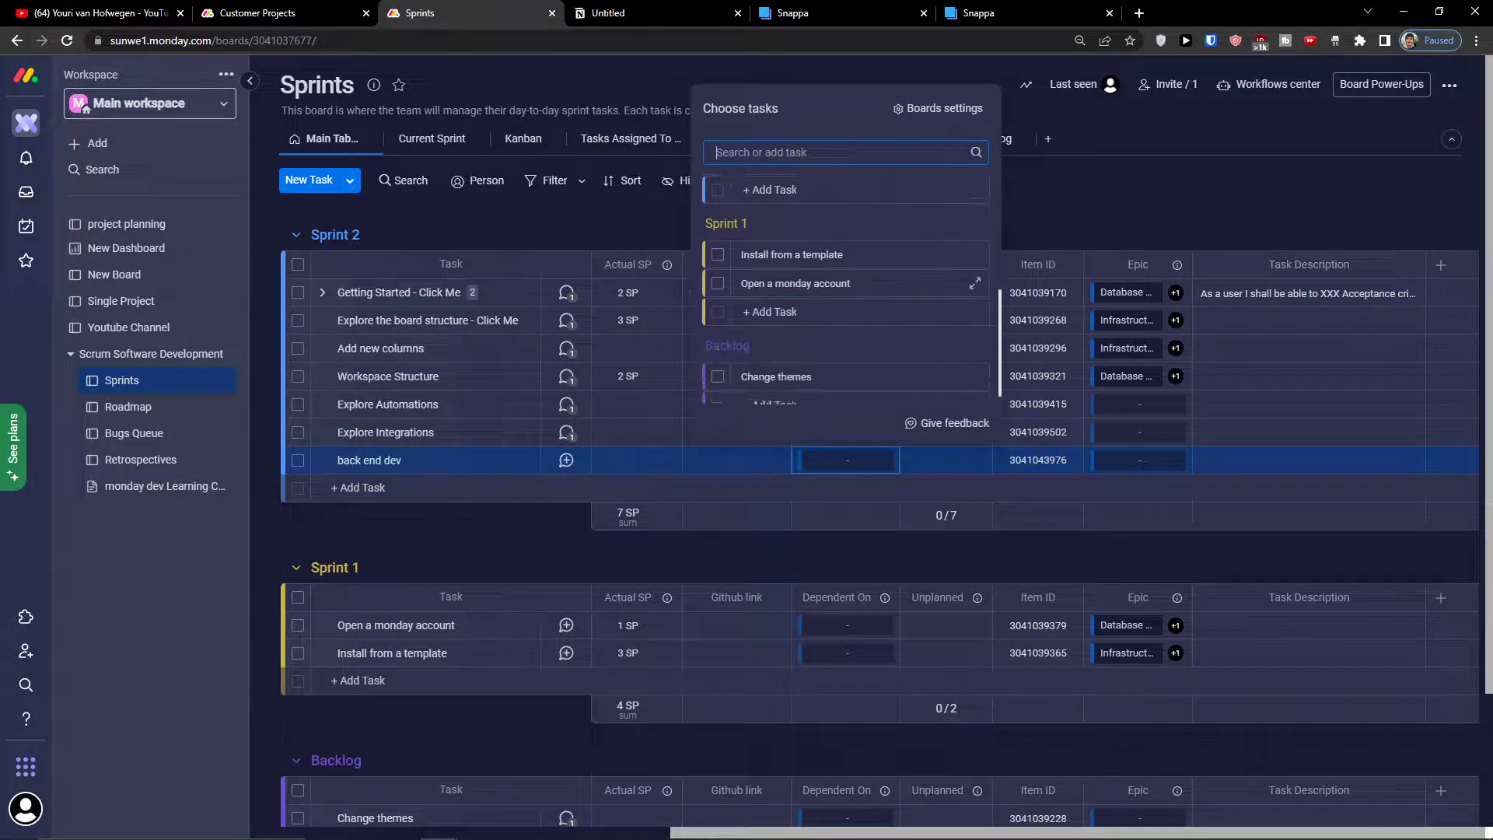
pyautogui.scroll(5, 846, 295)
pyautogui.scroll(-3, 738, 276)
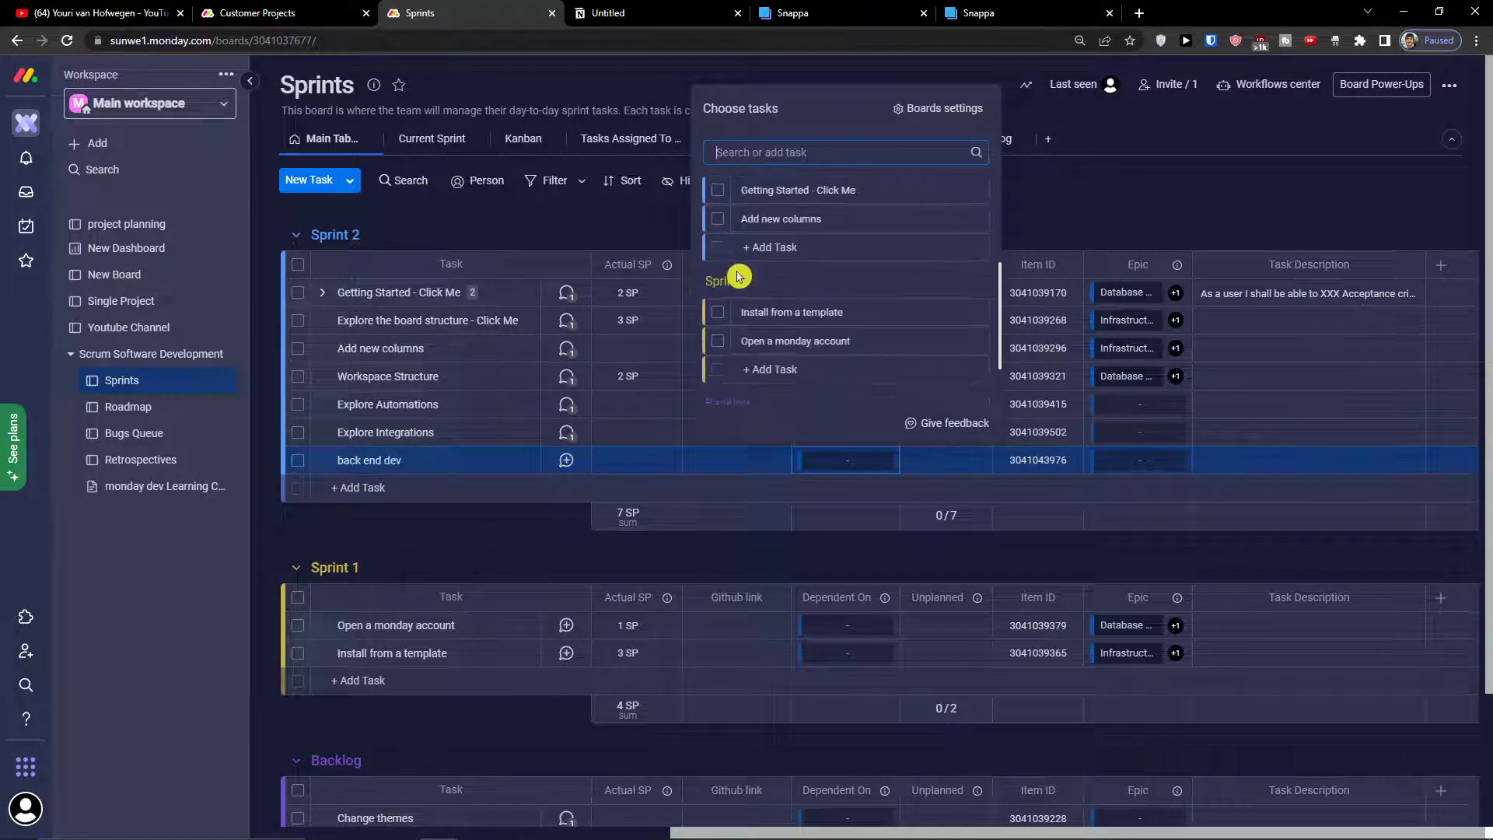
pyautogui.scroll(-2, 739, 276)
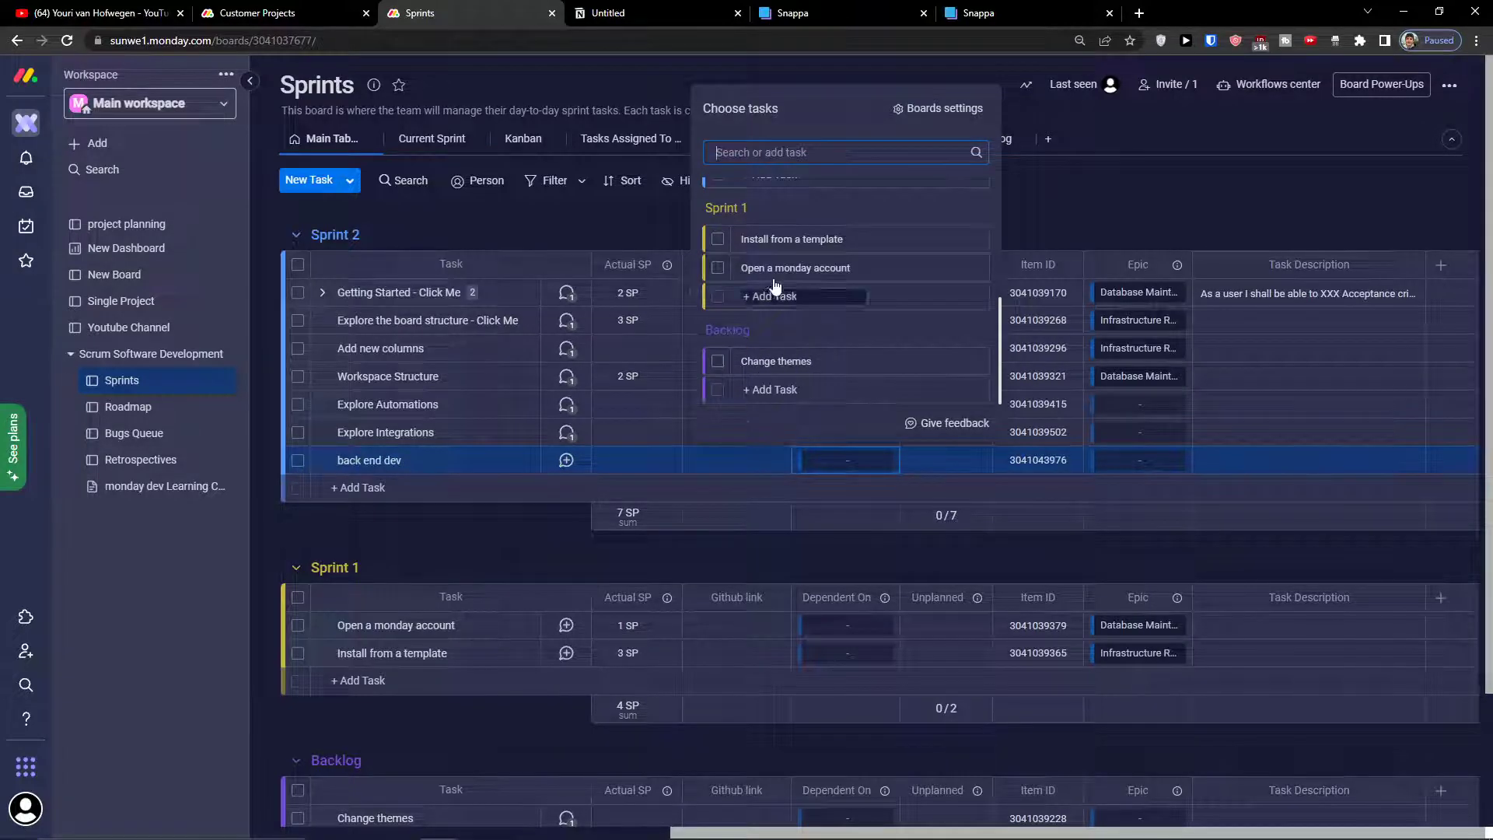
pyautogui.click(778, 241)
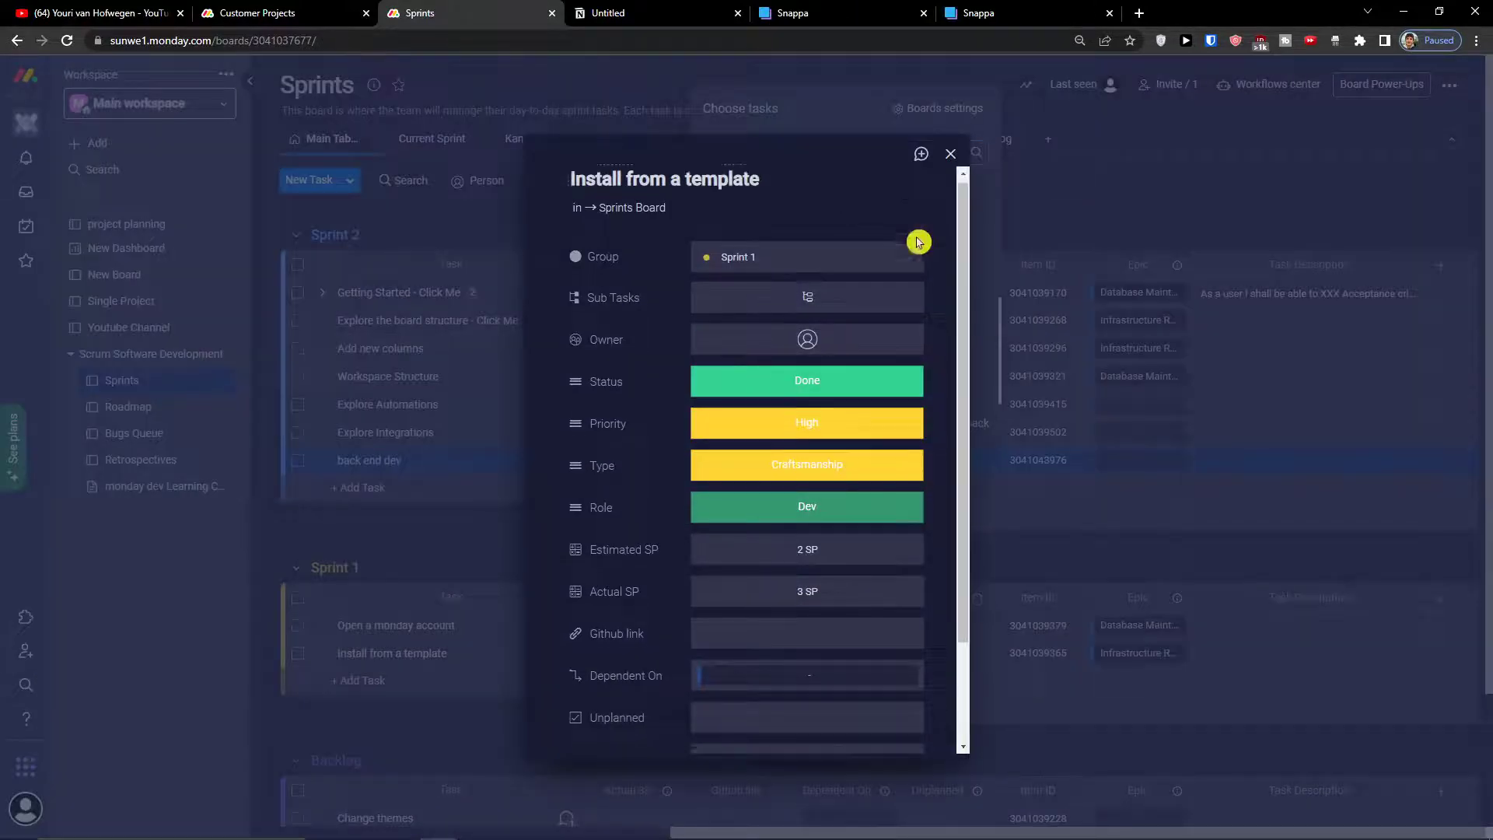
pyautogui.scroll(-2, 902, 241)
pyautogui.click(950, 153)
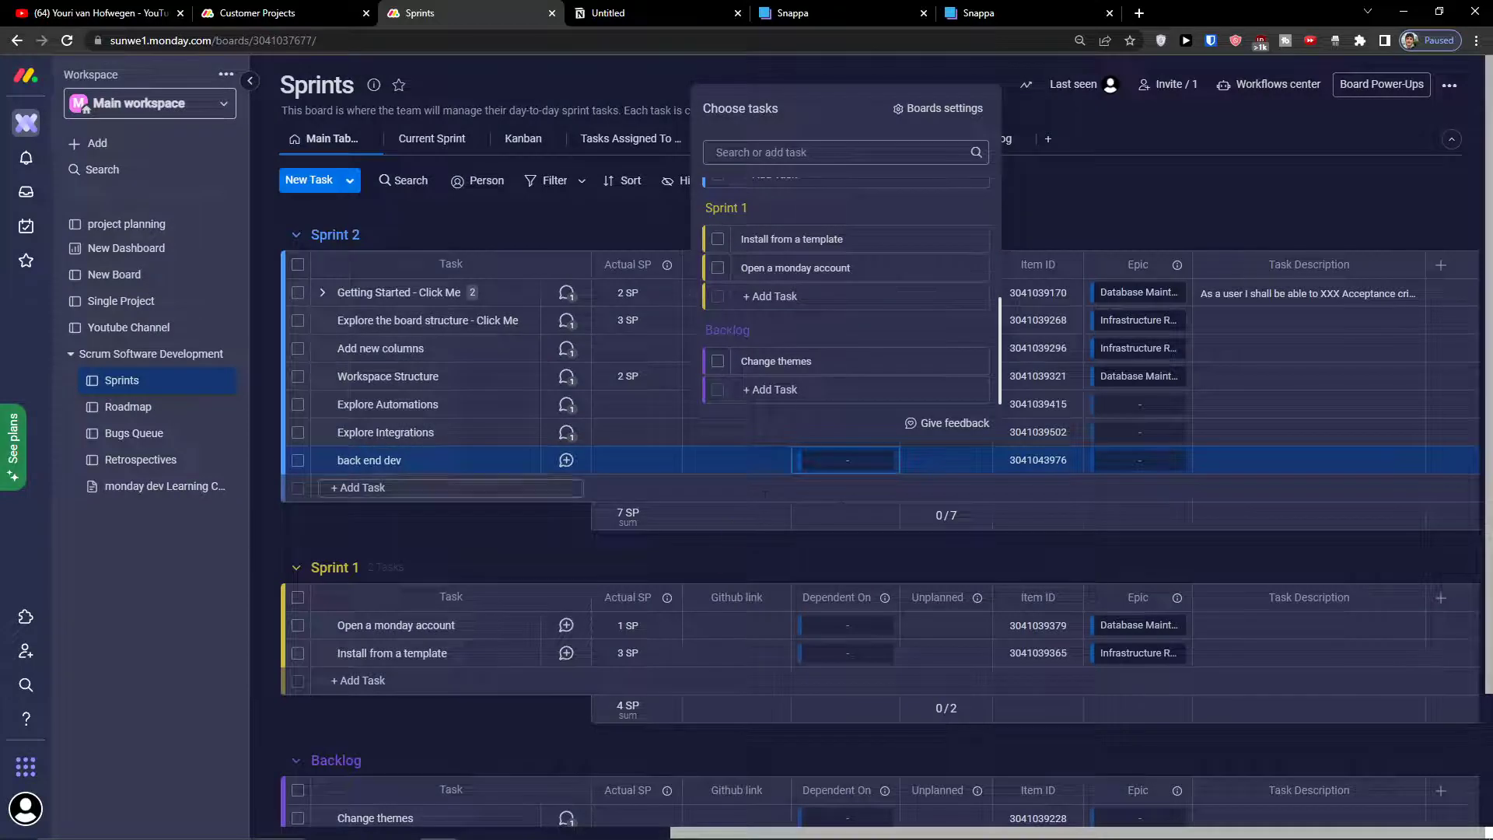
pyautogui.click(713, 268)
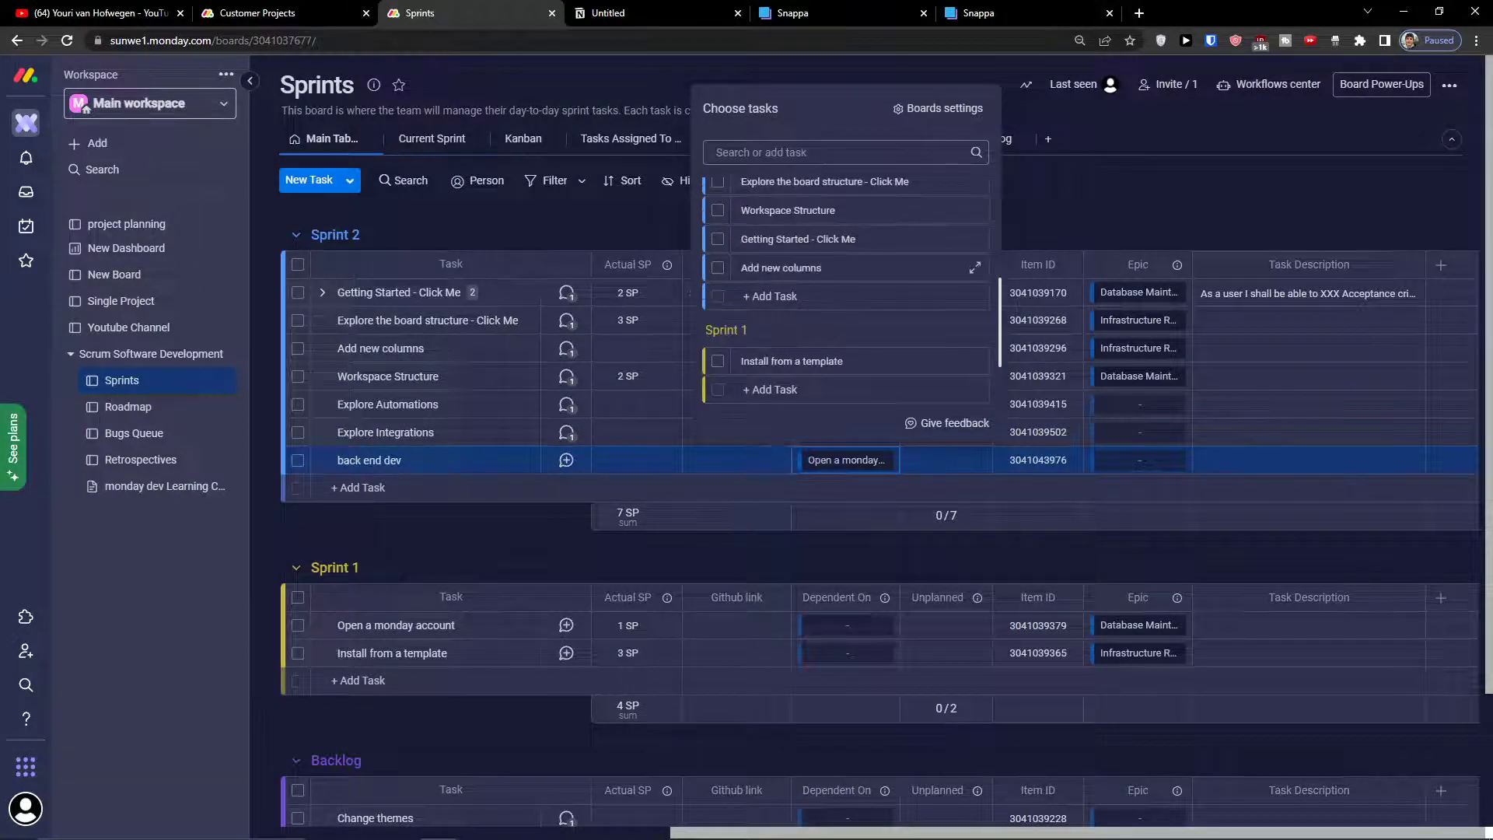
# Step: View the epics available for the back end dev task without assigning one, and return to the table's first columns
pyautogui.click(759, 550)
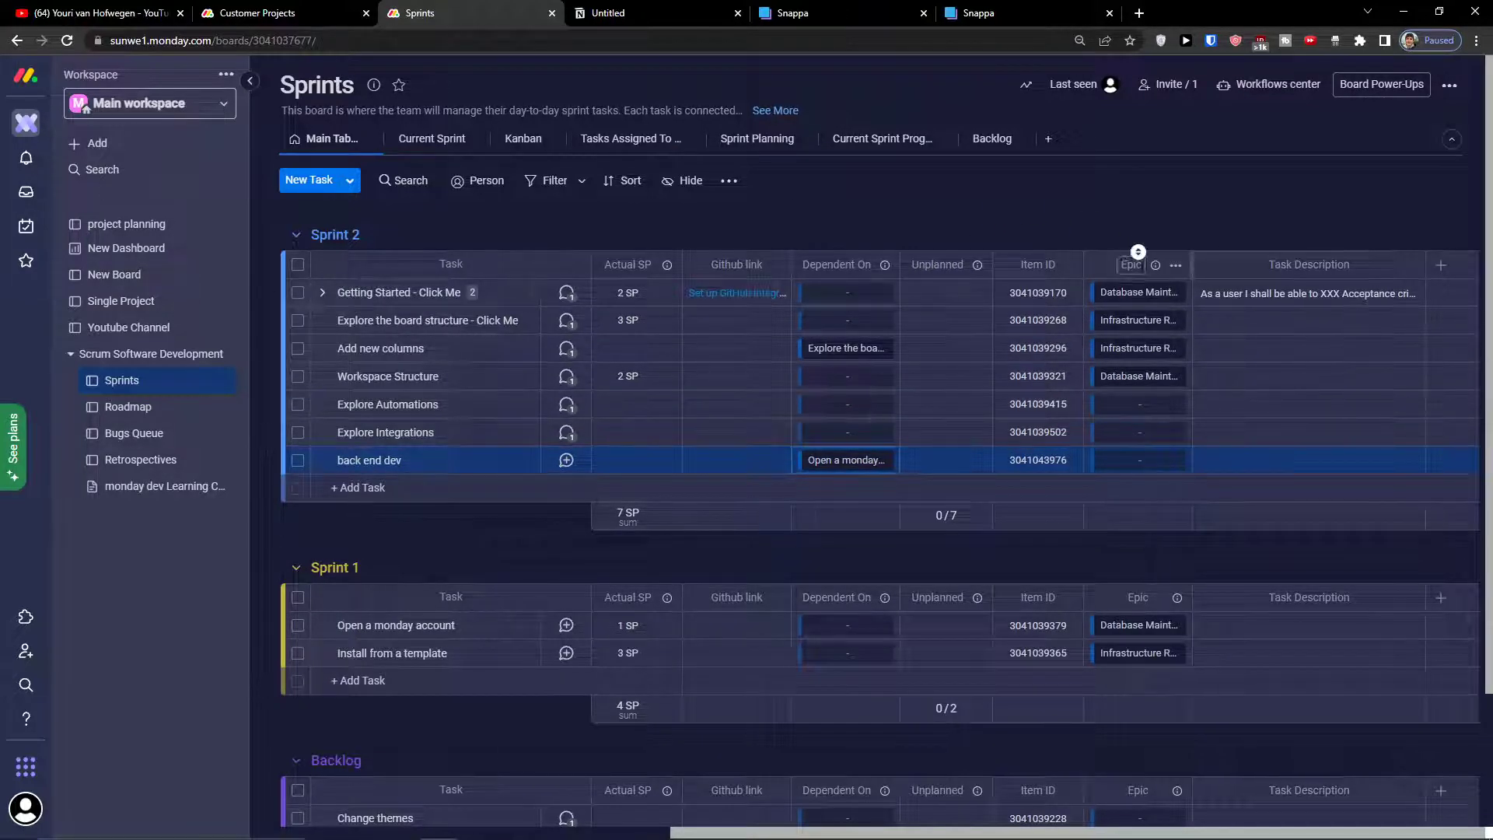
pyautogui.click(1137, 460)
pyautogui.scroll(-3, 1117, 344)
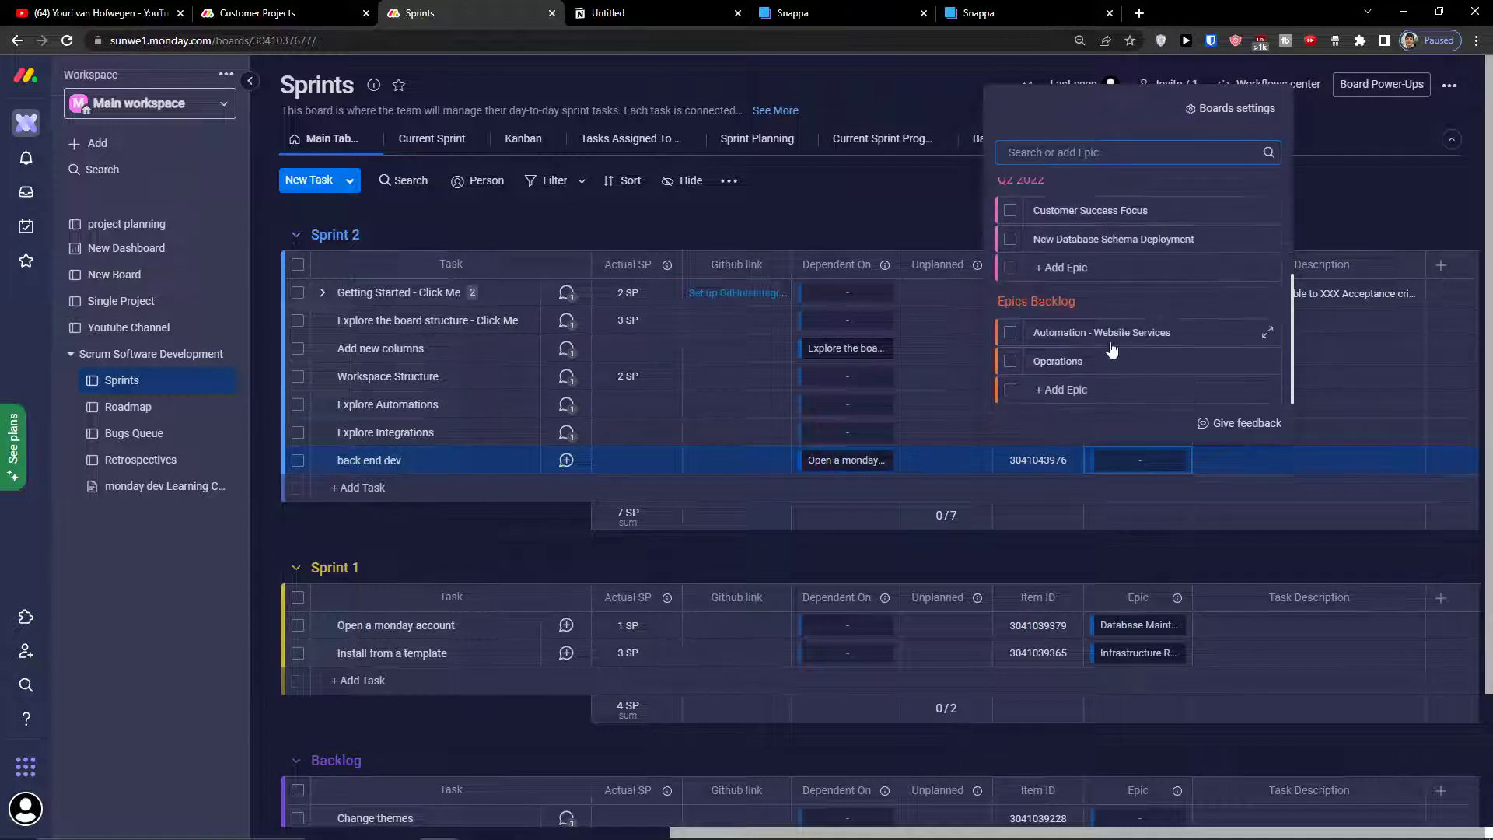
pyautogui.click(1130, 543)
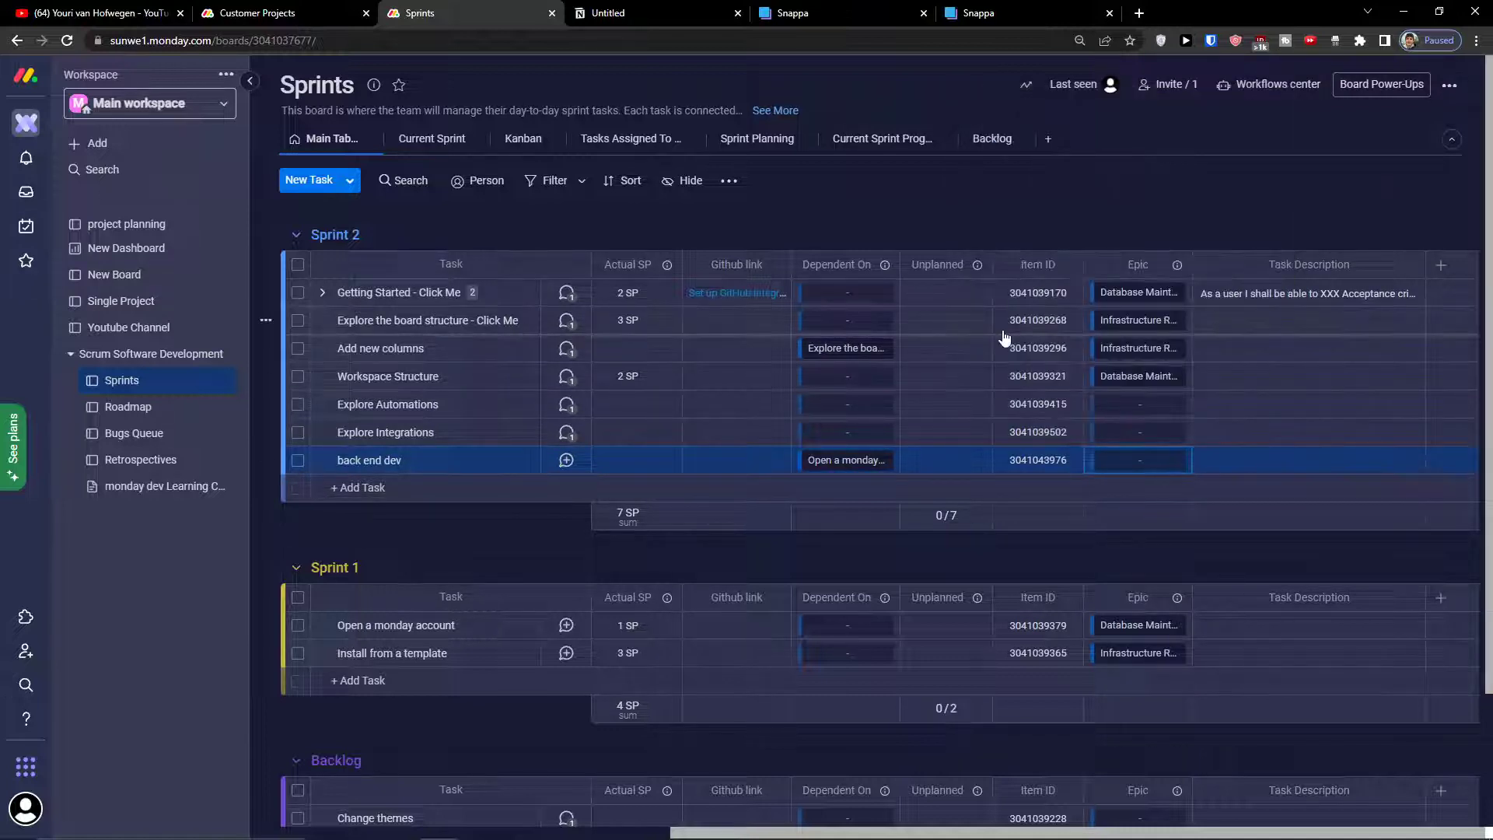
pyautogui.moveTo(1198, 833); pyautogui.dragTo(977, 813)
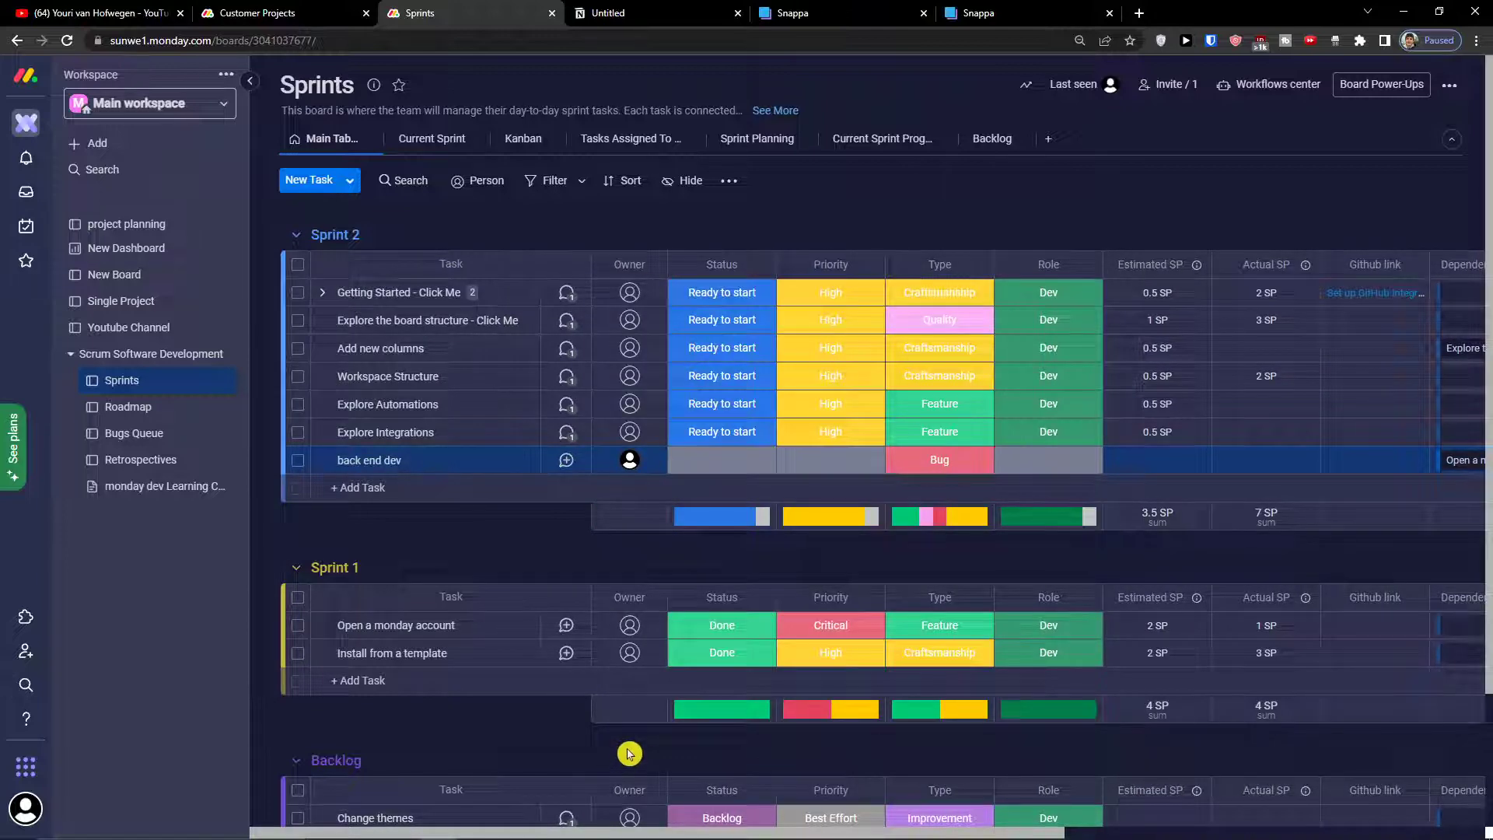
# Step: Review the Sprints board's Current Sprint view and the task cards in its Kanban view
pyautogui.click(408, 145)
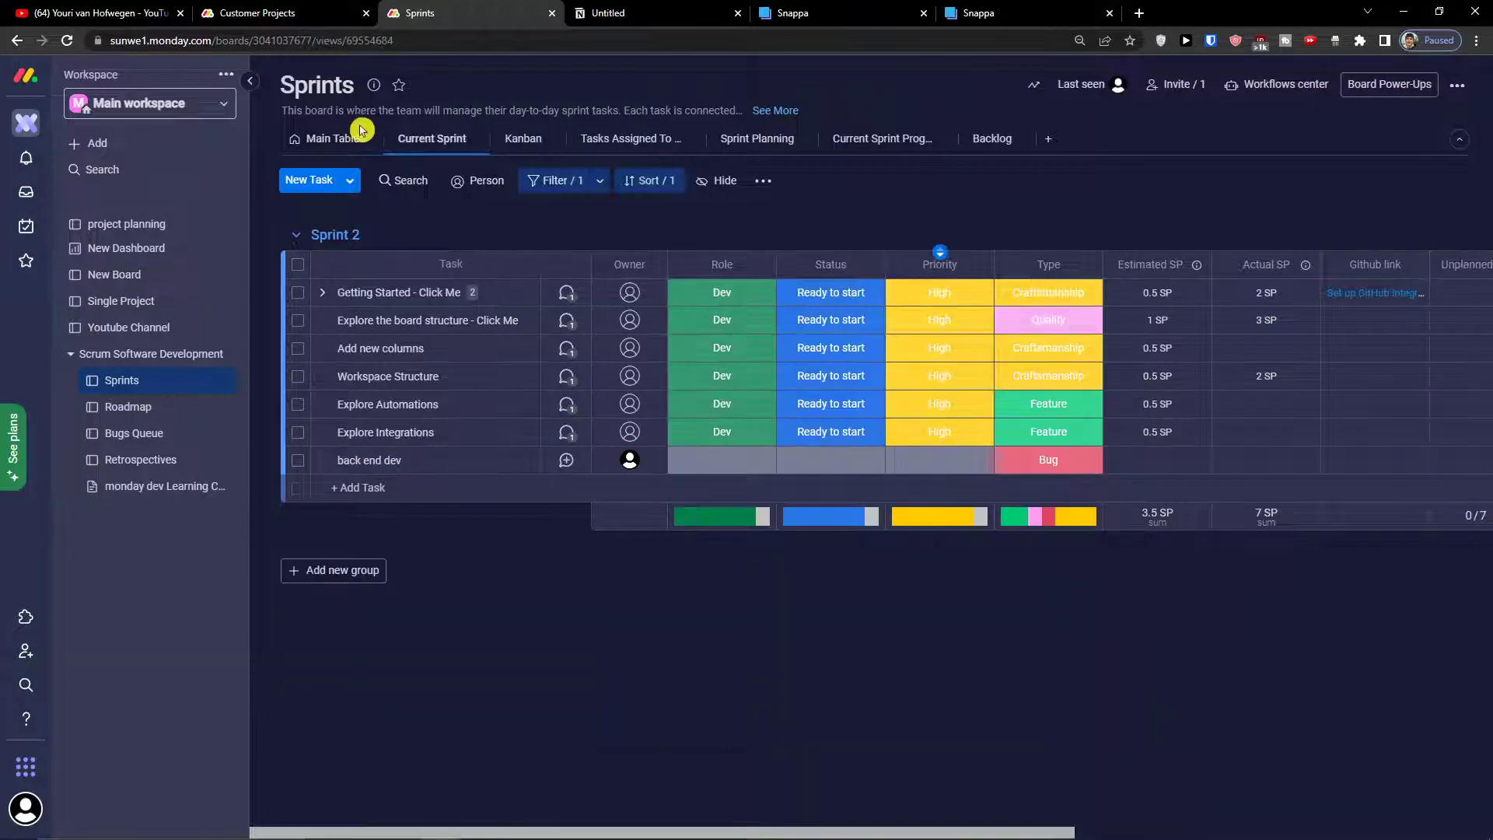
pyautogui.click(326, 132)
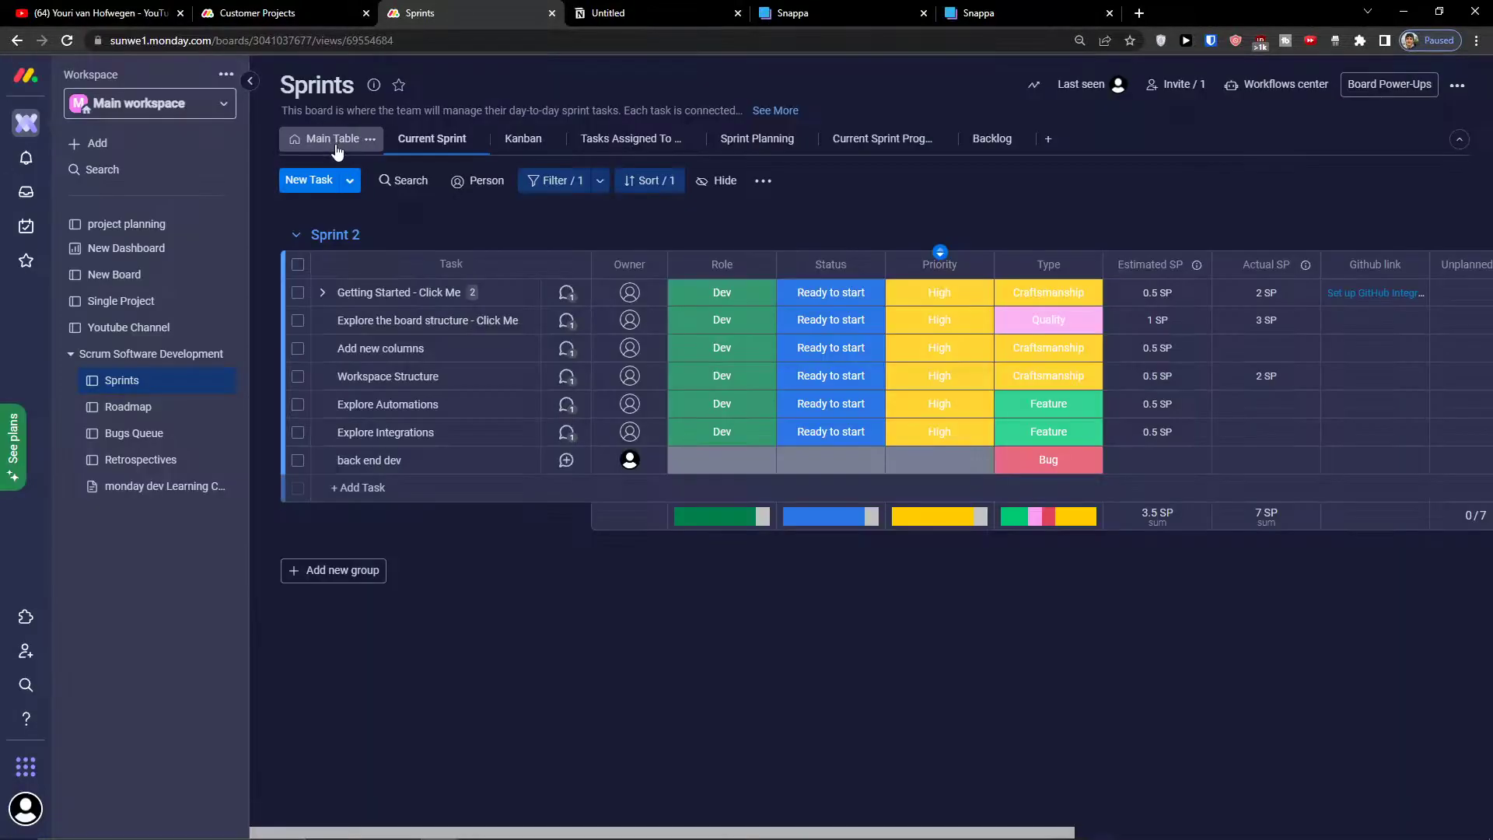
pyautogui.click(440, 153)
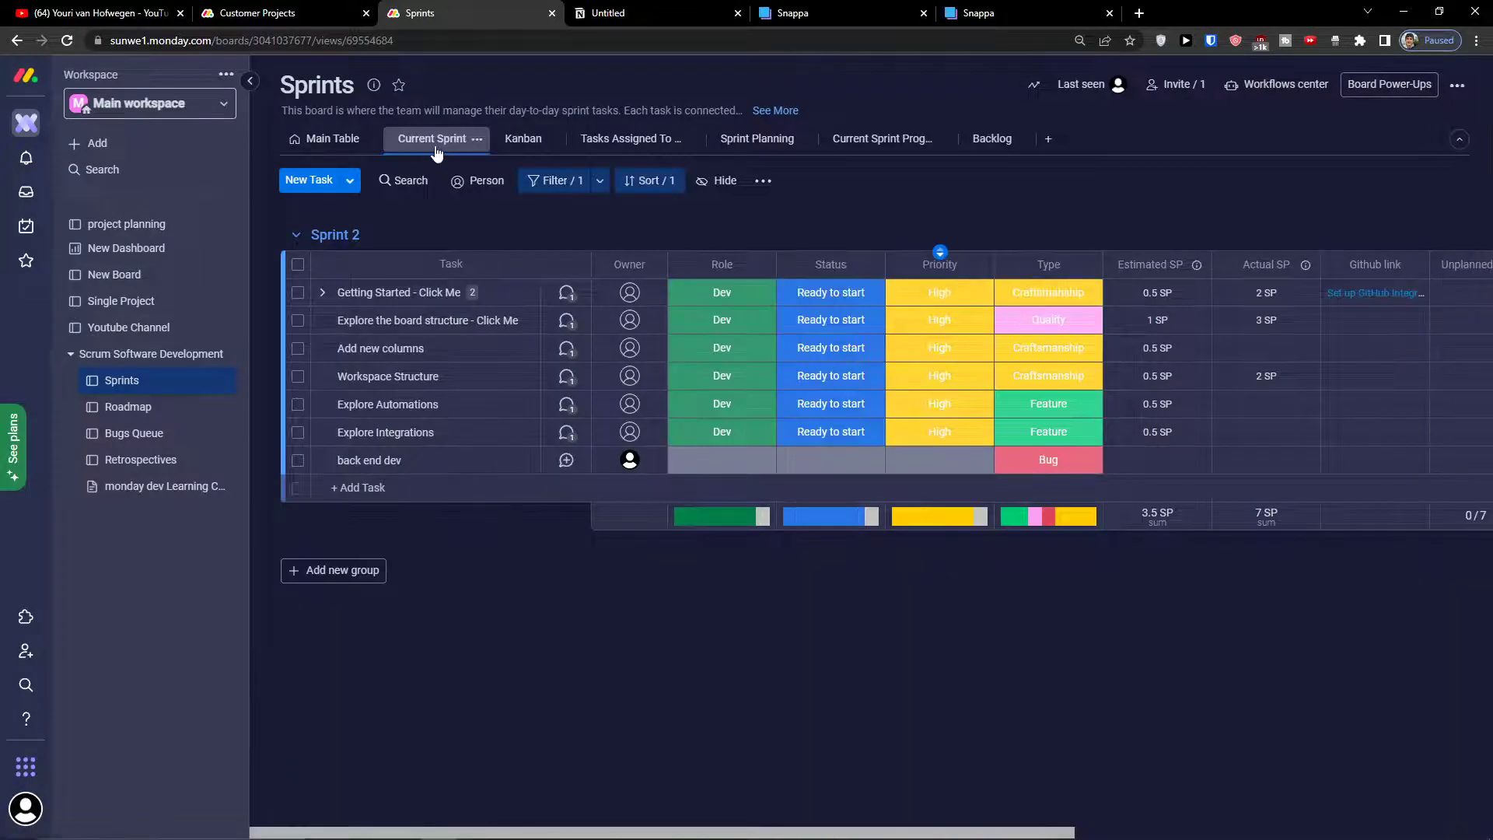
pyautogui.click(537, 140)
pyautogui.scroll(-6, 422, 502)
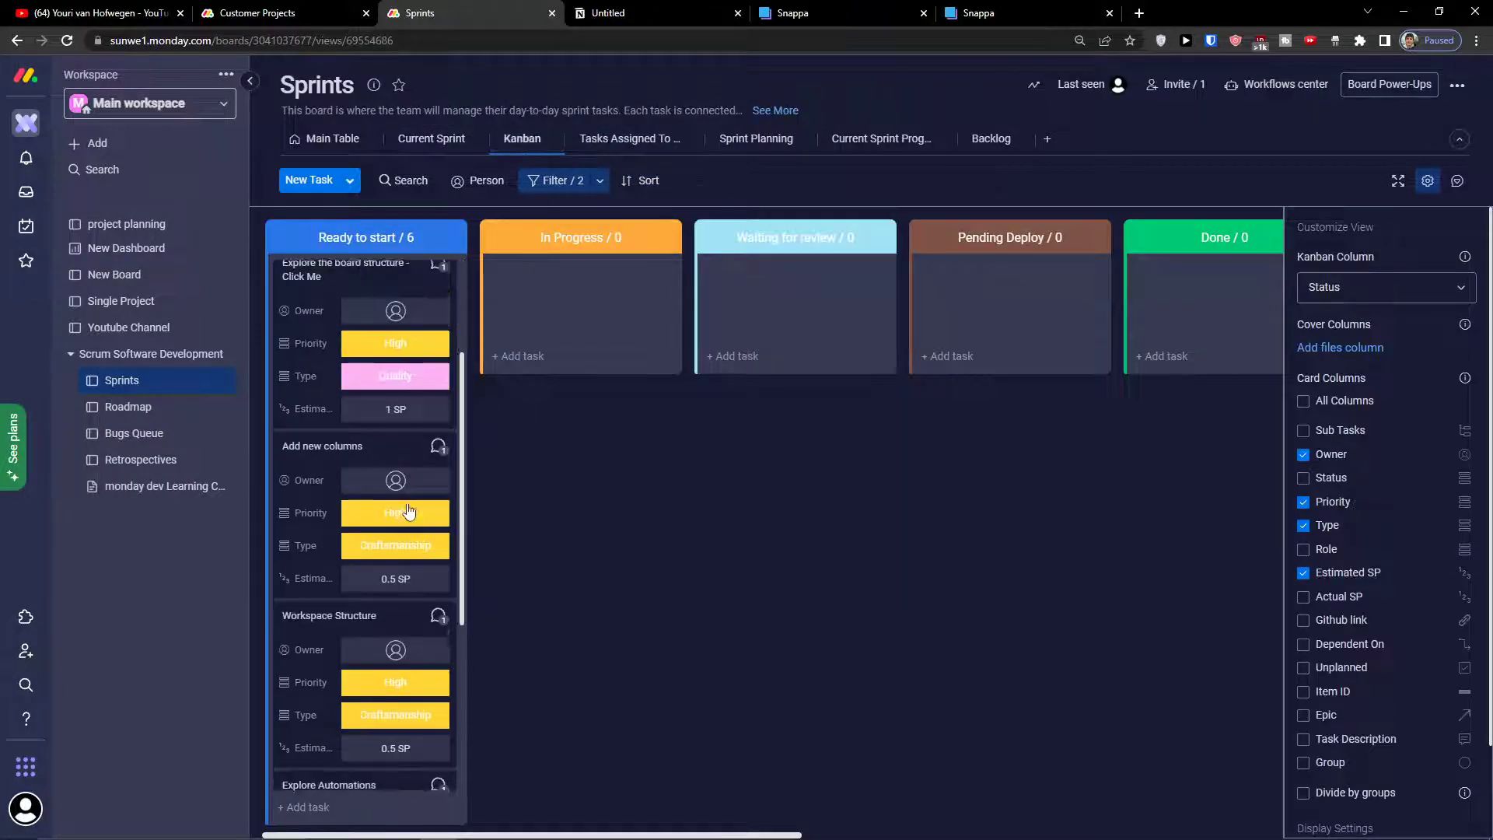
pyautogui.scroll(5, 422, 501)
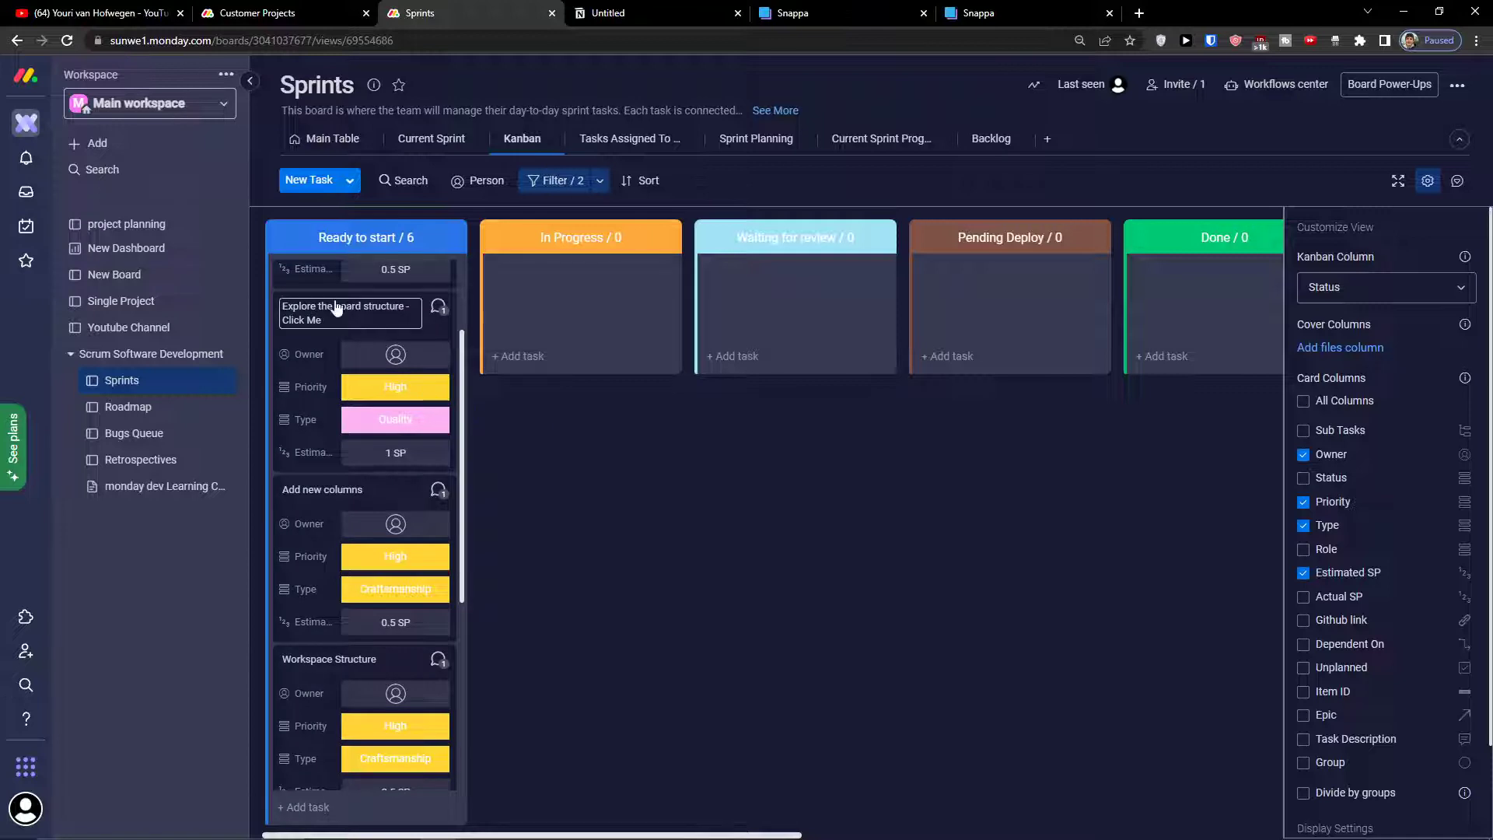
# Step: Try organising the Kanban view by Priority, and restore Status as its Kanban column
pyautogui.click(1407, 292)
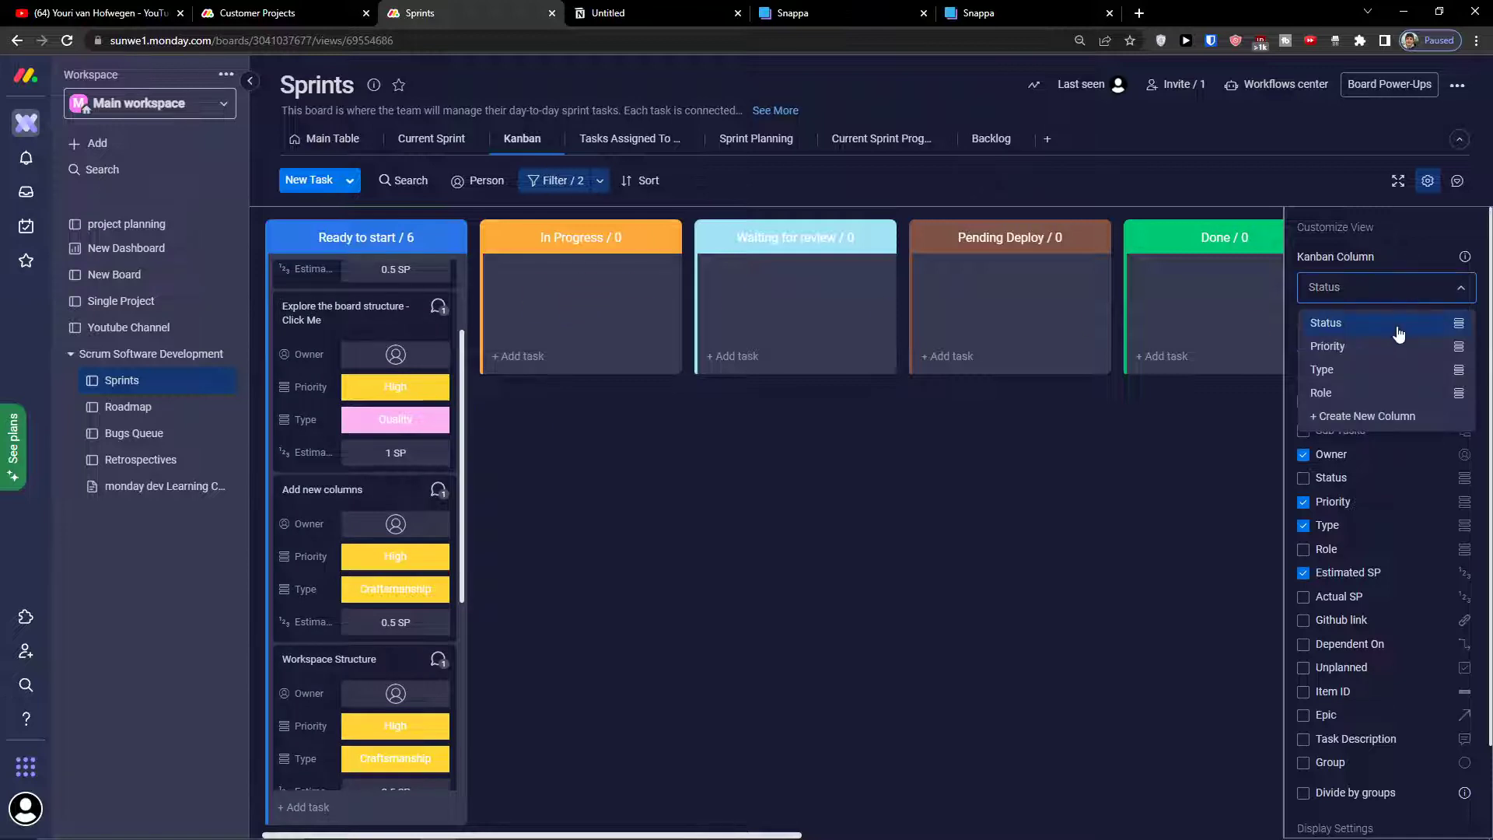
pyautogui.click(1376, 342)
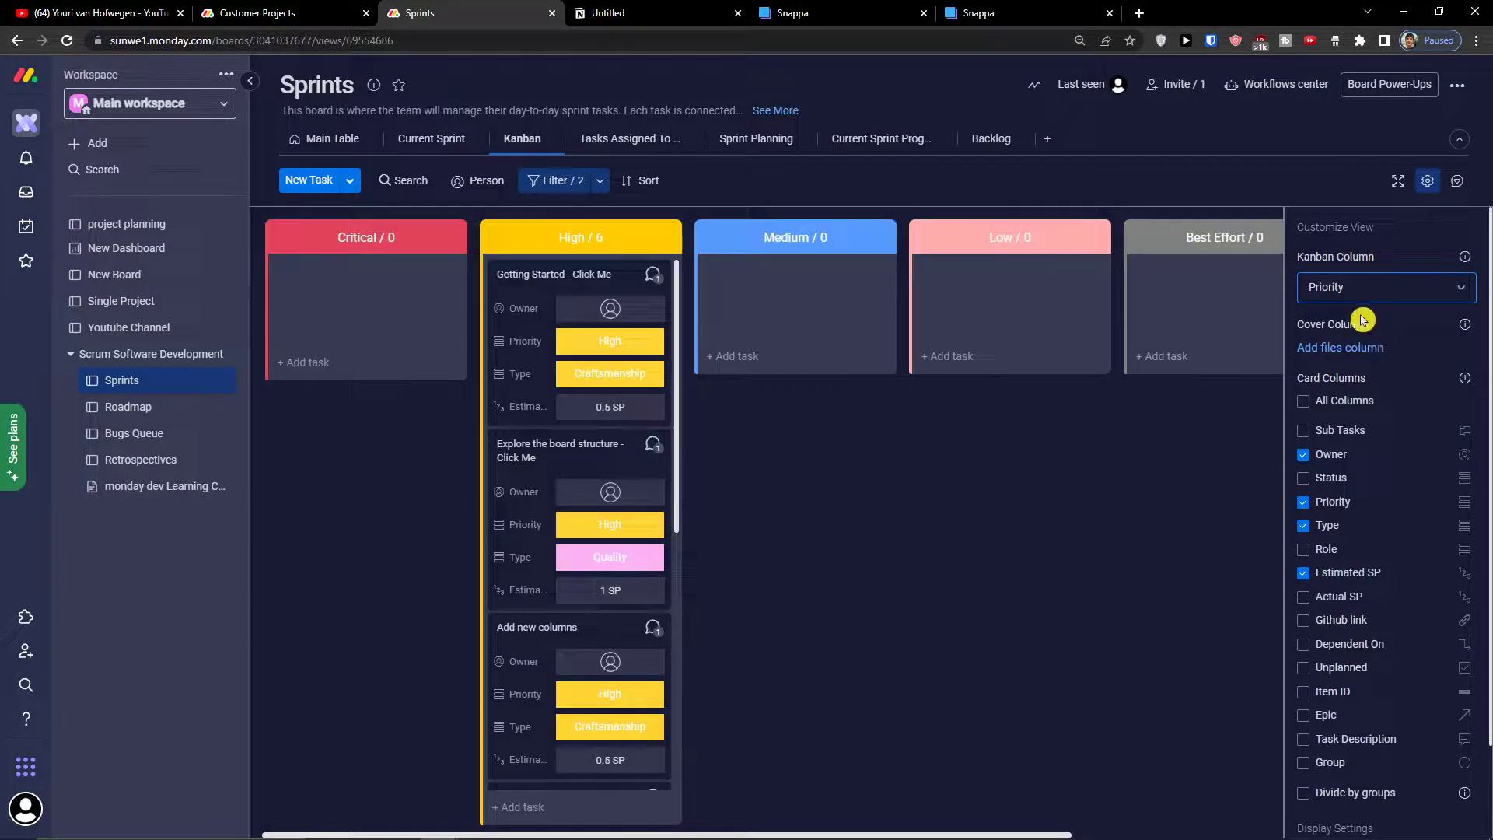
pyautogui.click(1361, 292)
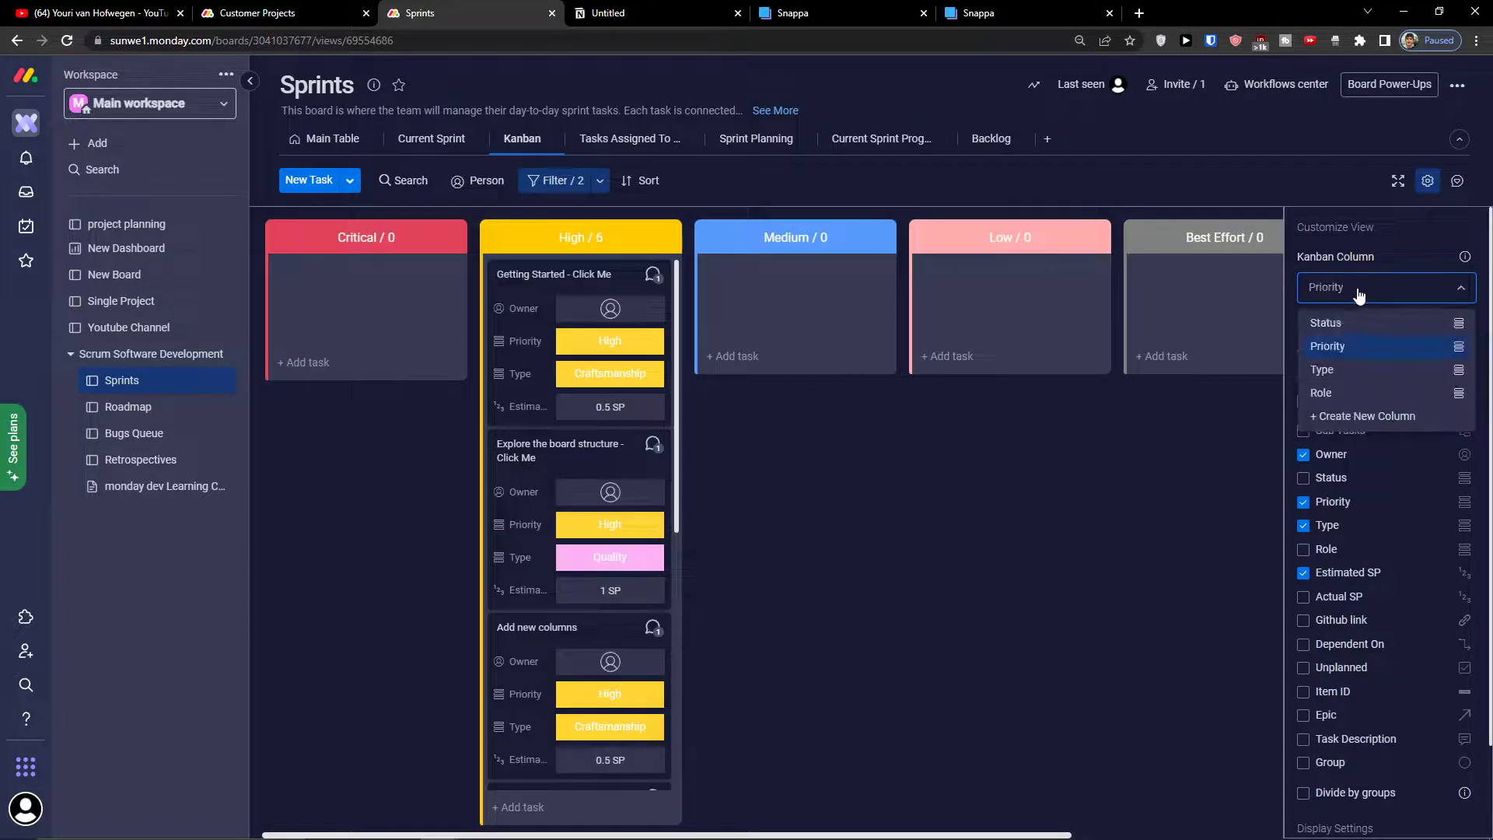
pyautogui.click(1343, 333)
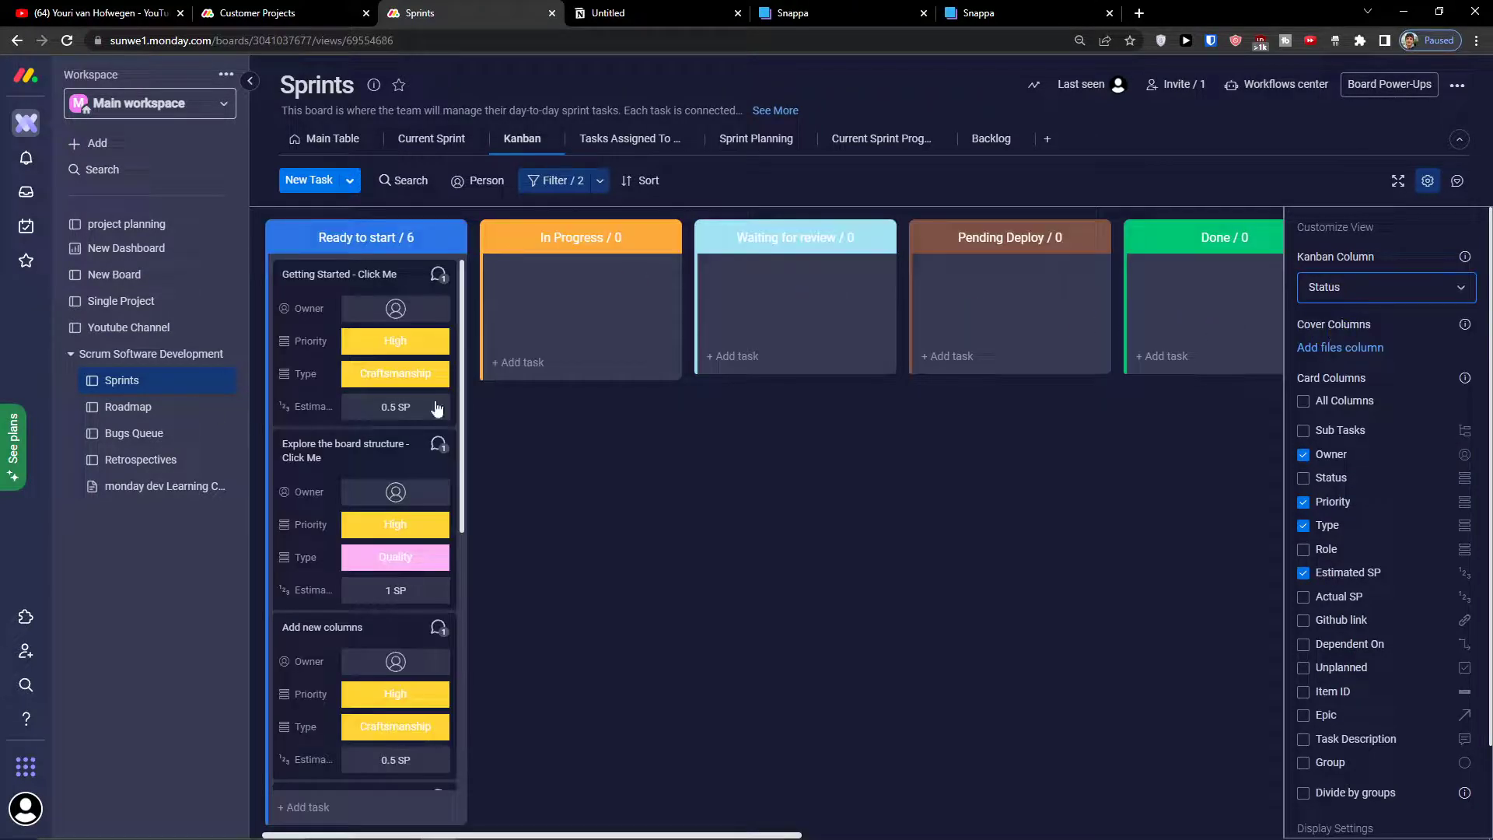
# Step: Hide the Owner, Type and Estimated SP columns on the Kanban cards, keeping only Priority
pyautogui.scroll(-5, 405, 385)
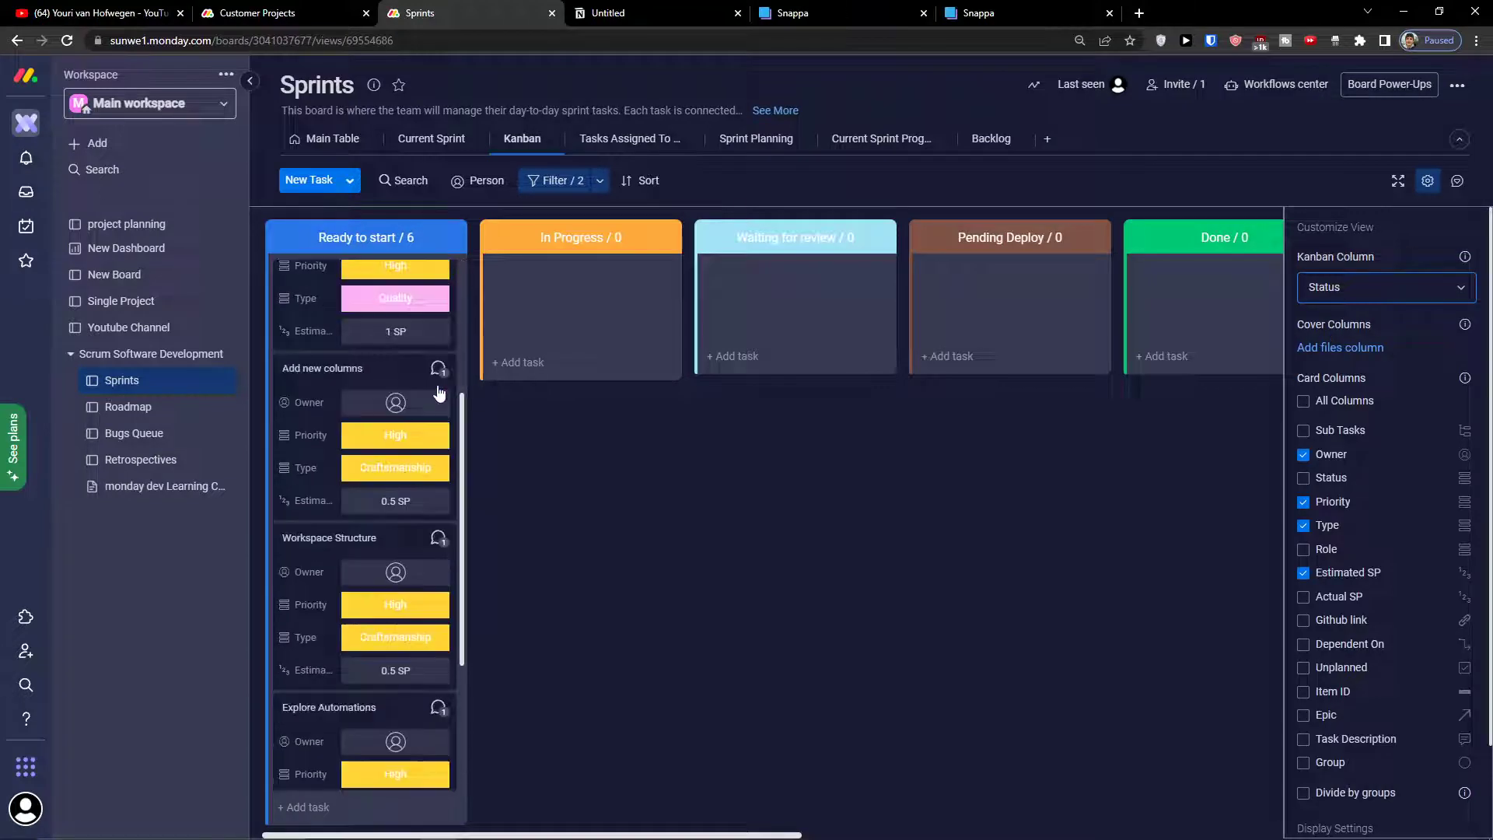
pyautogui.click(1303, 454)
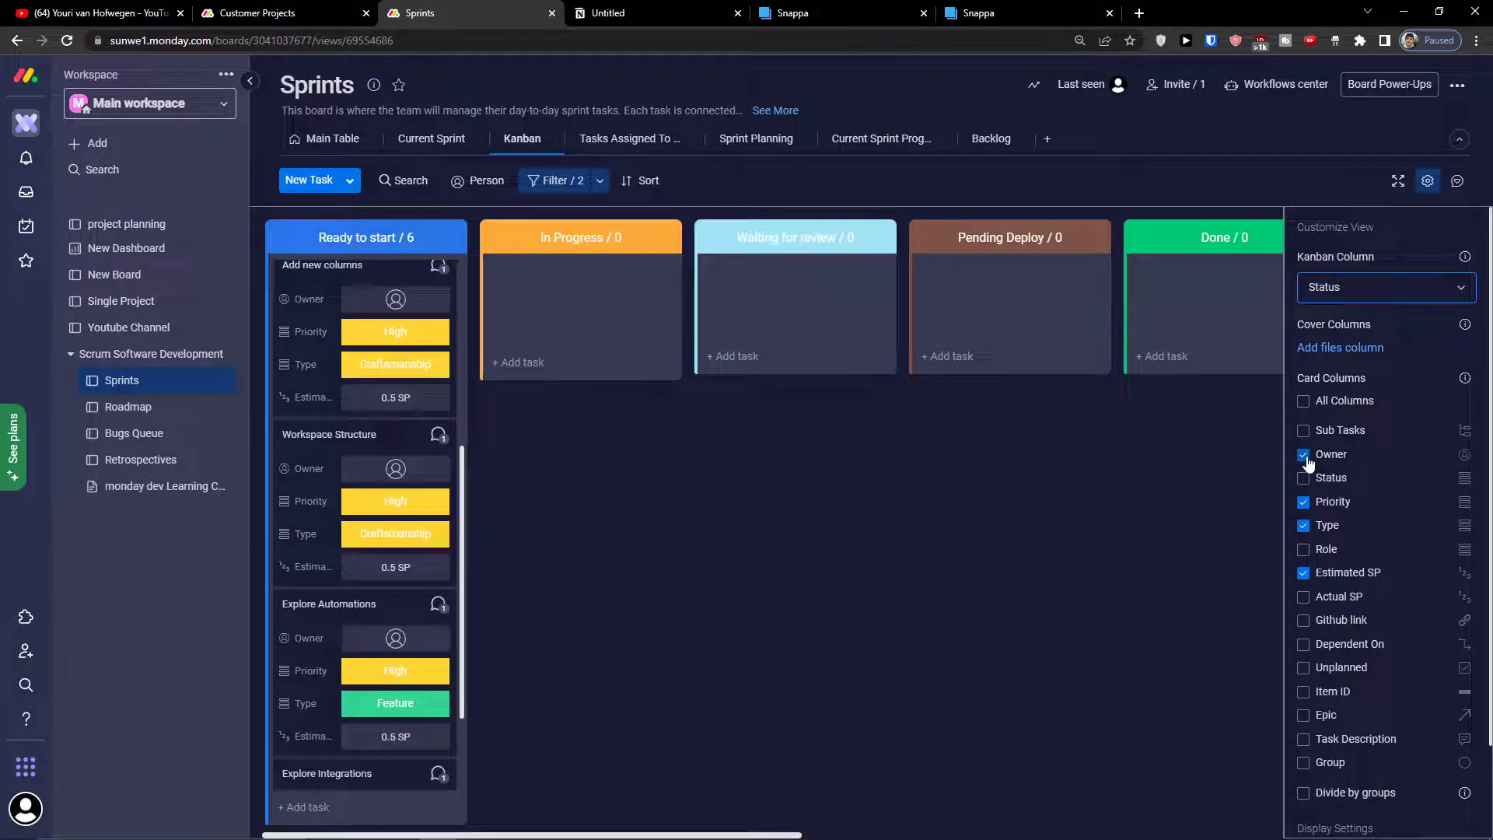
pyautogui.click(1303, 526)
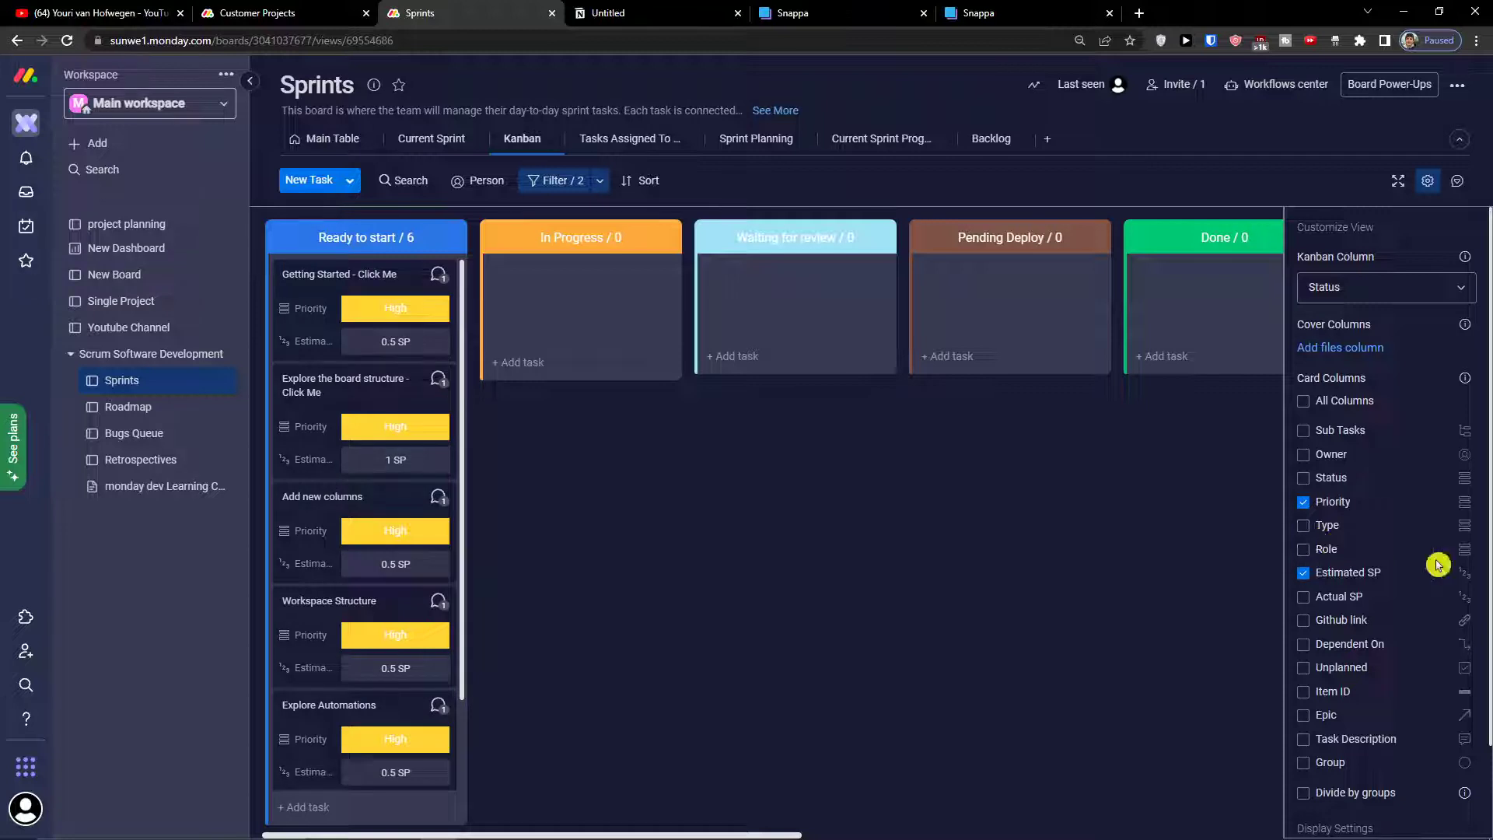
pyautogui.scroll(-2, 1354, 537)
pyautogui.click(1302, 467)
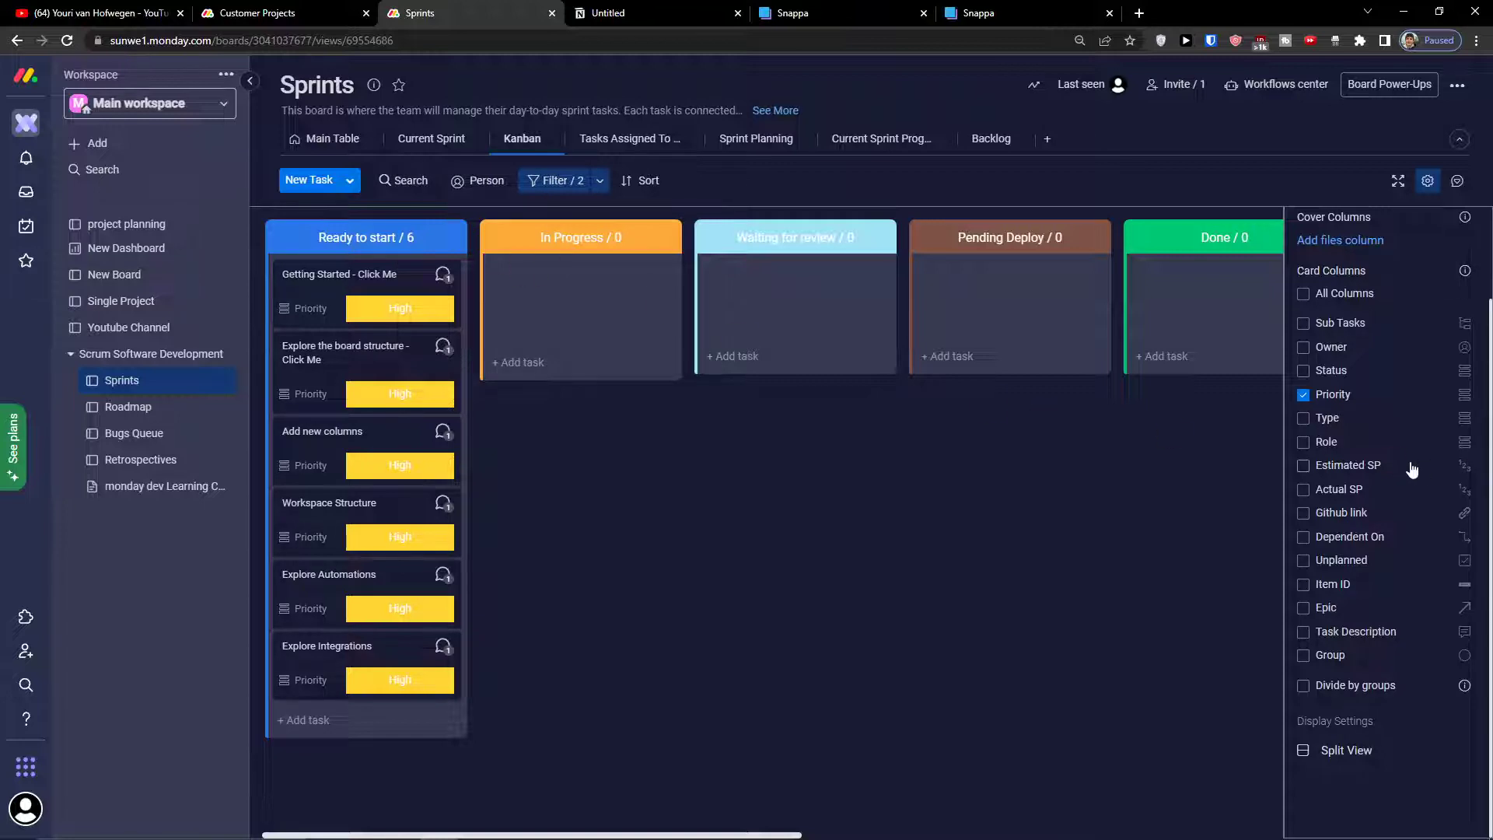
pyautogui.scroll(2, 1391, 462)
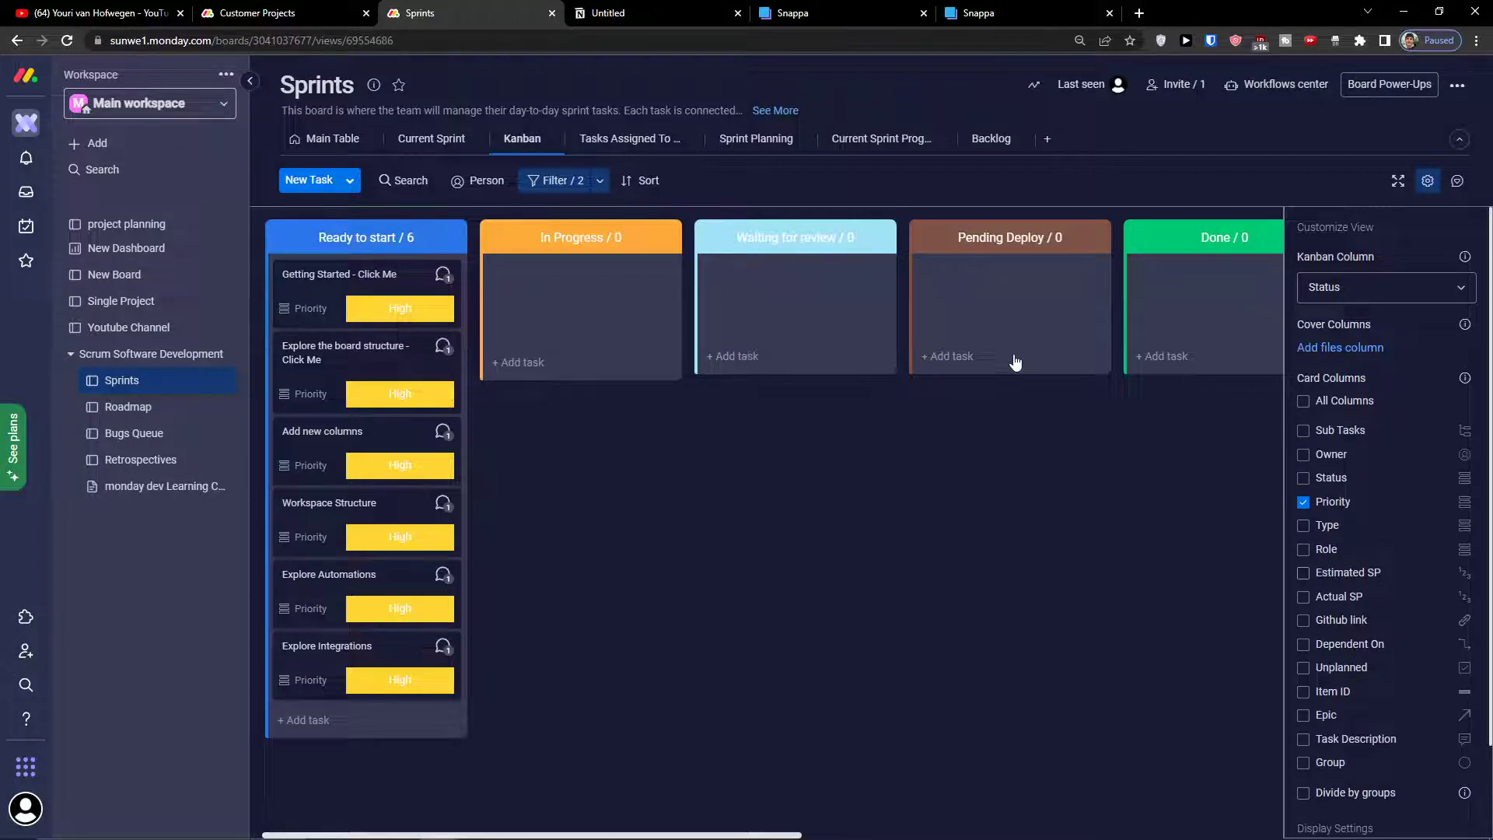
# Step: Review the Sprints board's remaining views, from assigned tasks and the Sprint Planning charts through to Backlog
pyautogui.click(626, 139)
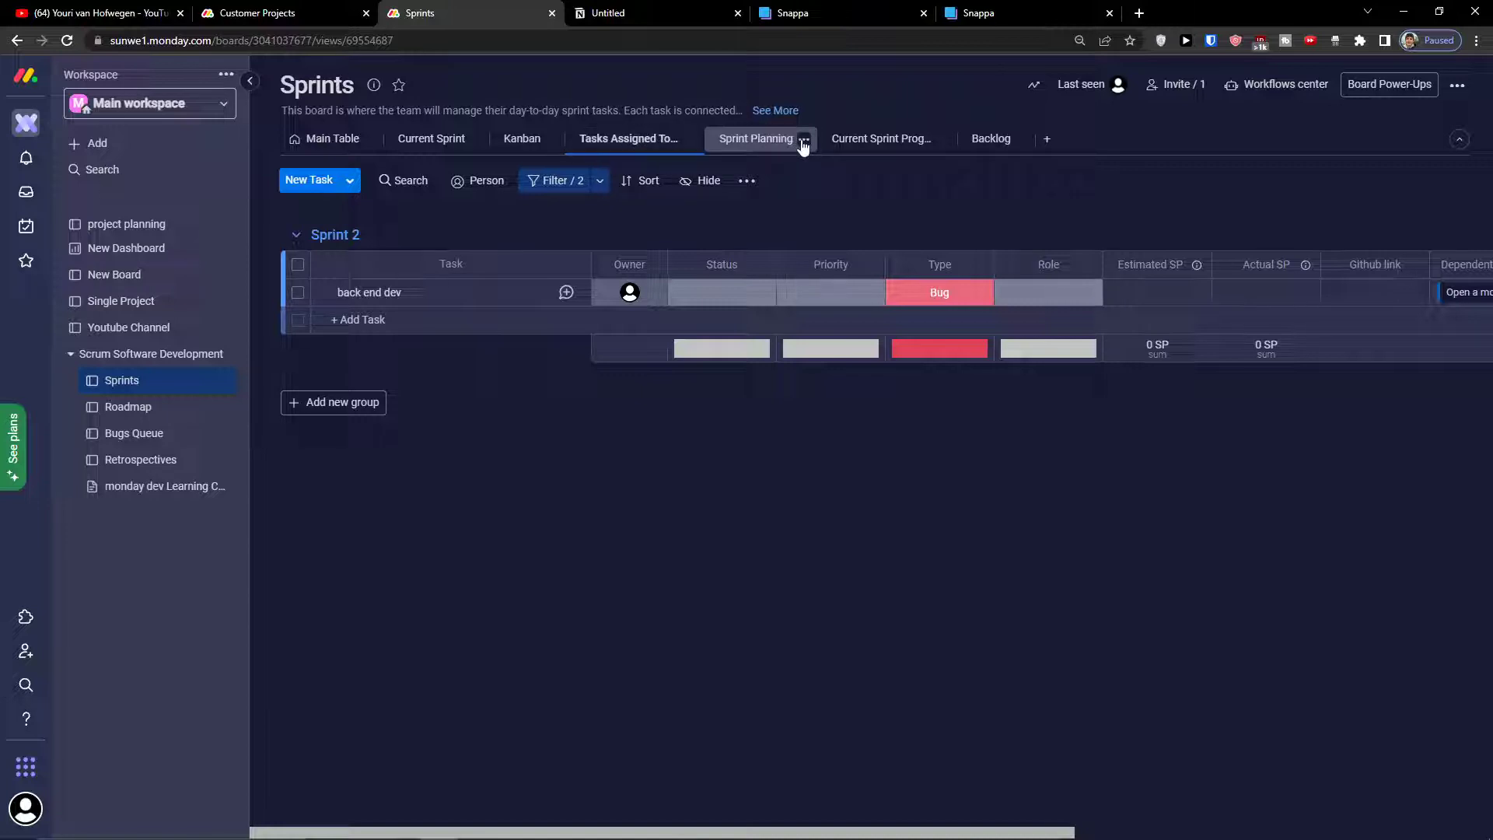
pyautogui.click(737, 148)
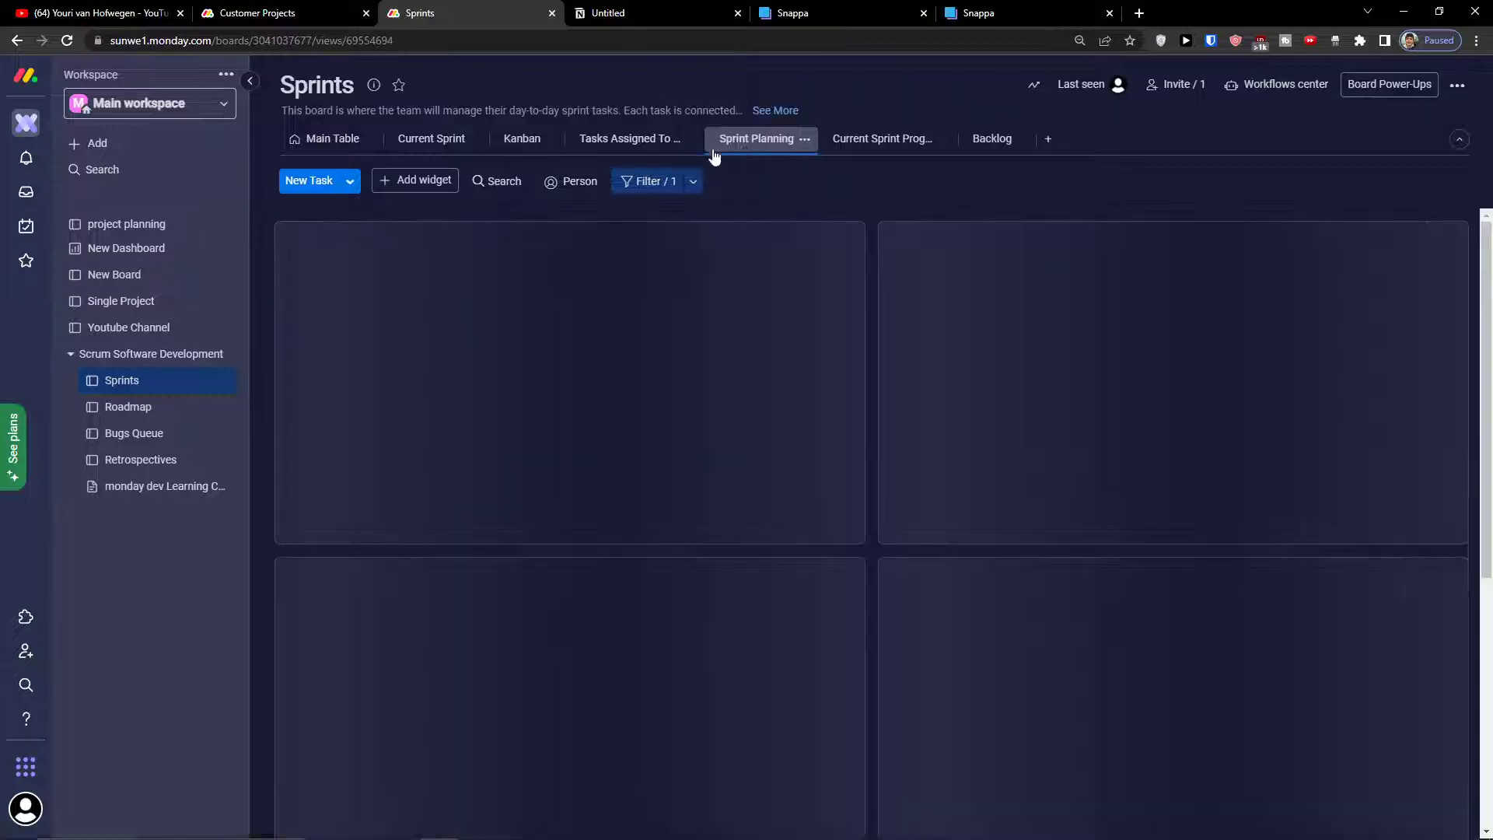
pyautogui.scroll(-8, 665, 457)
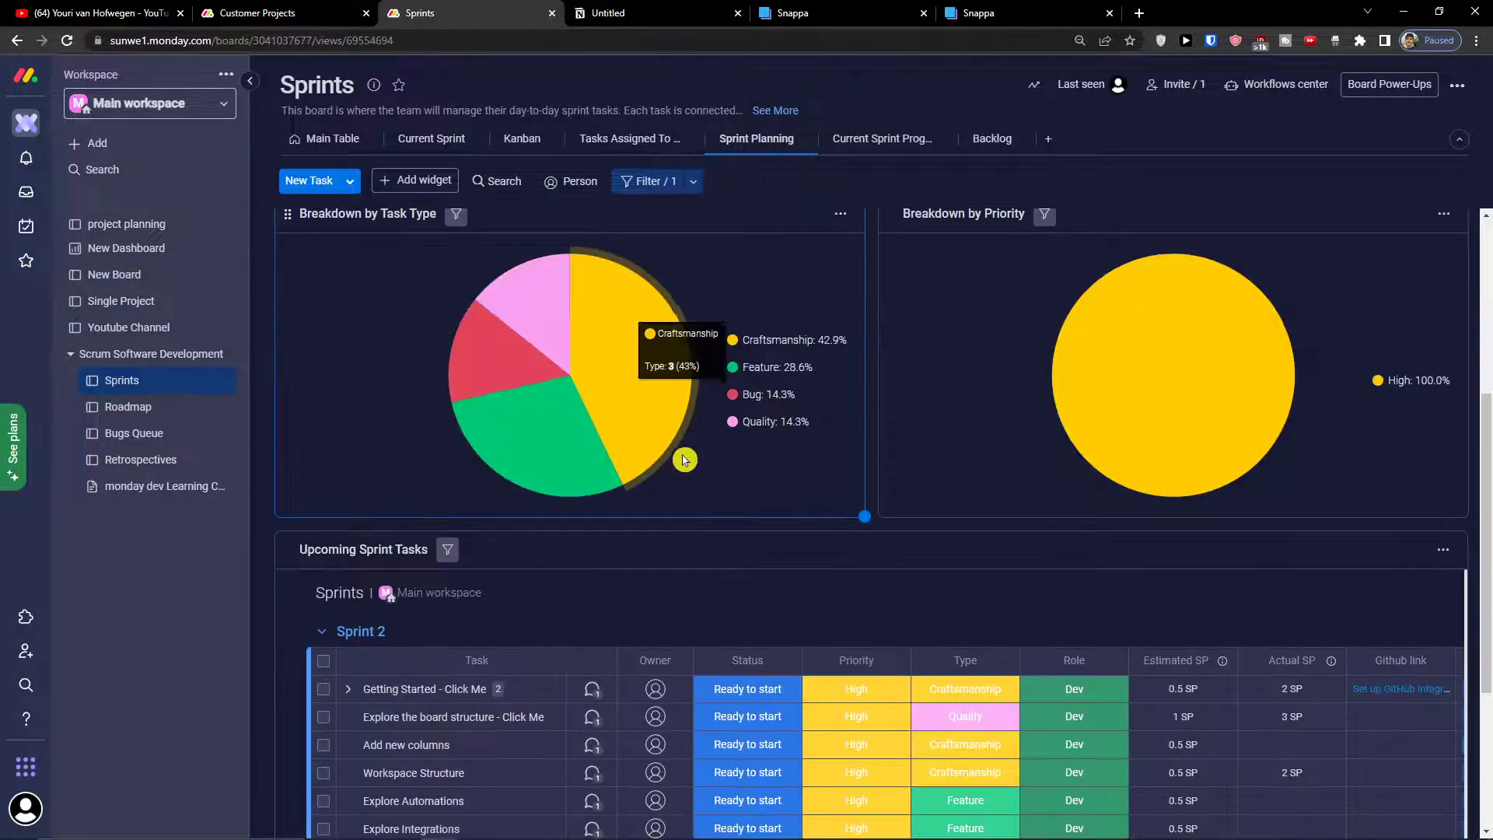
pyautogui.scroll(5, 689, 461)
pyautogui.scroll(3, 689, 461)
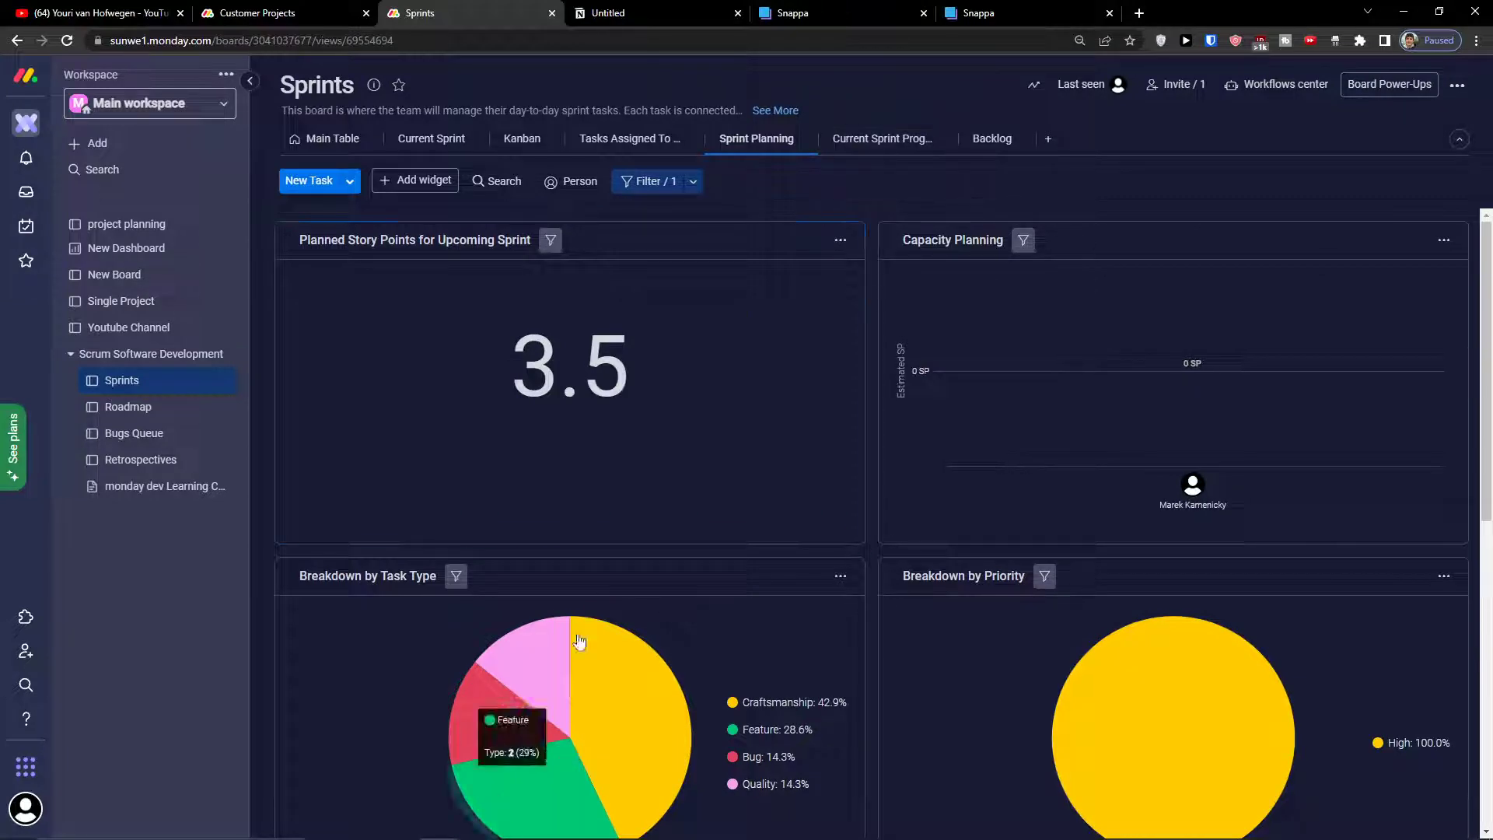
pyautogui.click(852, 138)
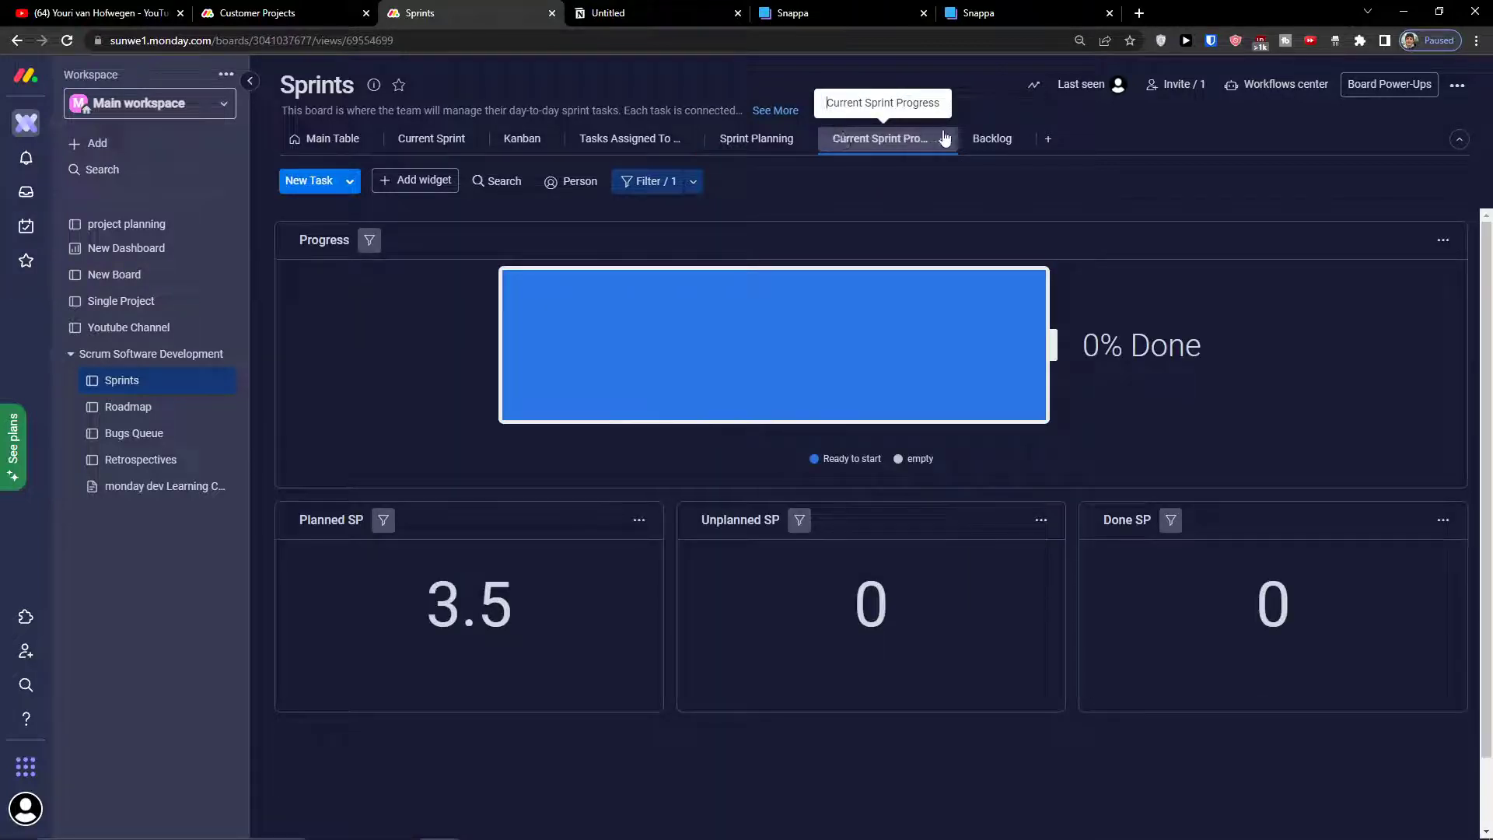
pyautogui.click(995, 139)
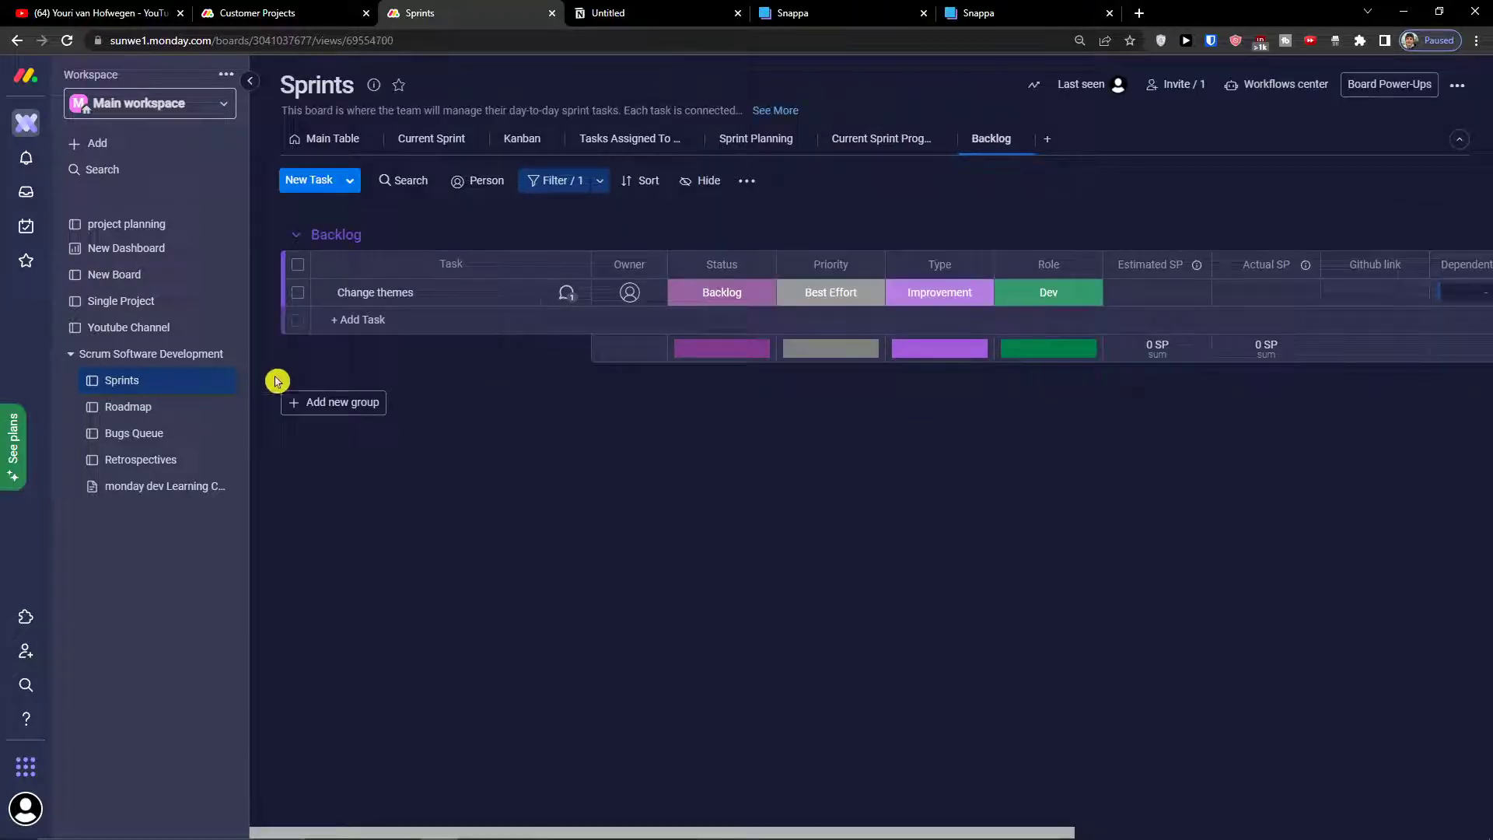
# Step: Open the Roadmap board and look over its Q1 2022, Q2 2022 and Epics Backlog groups
pyautogui.click(143, 406)
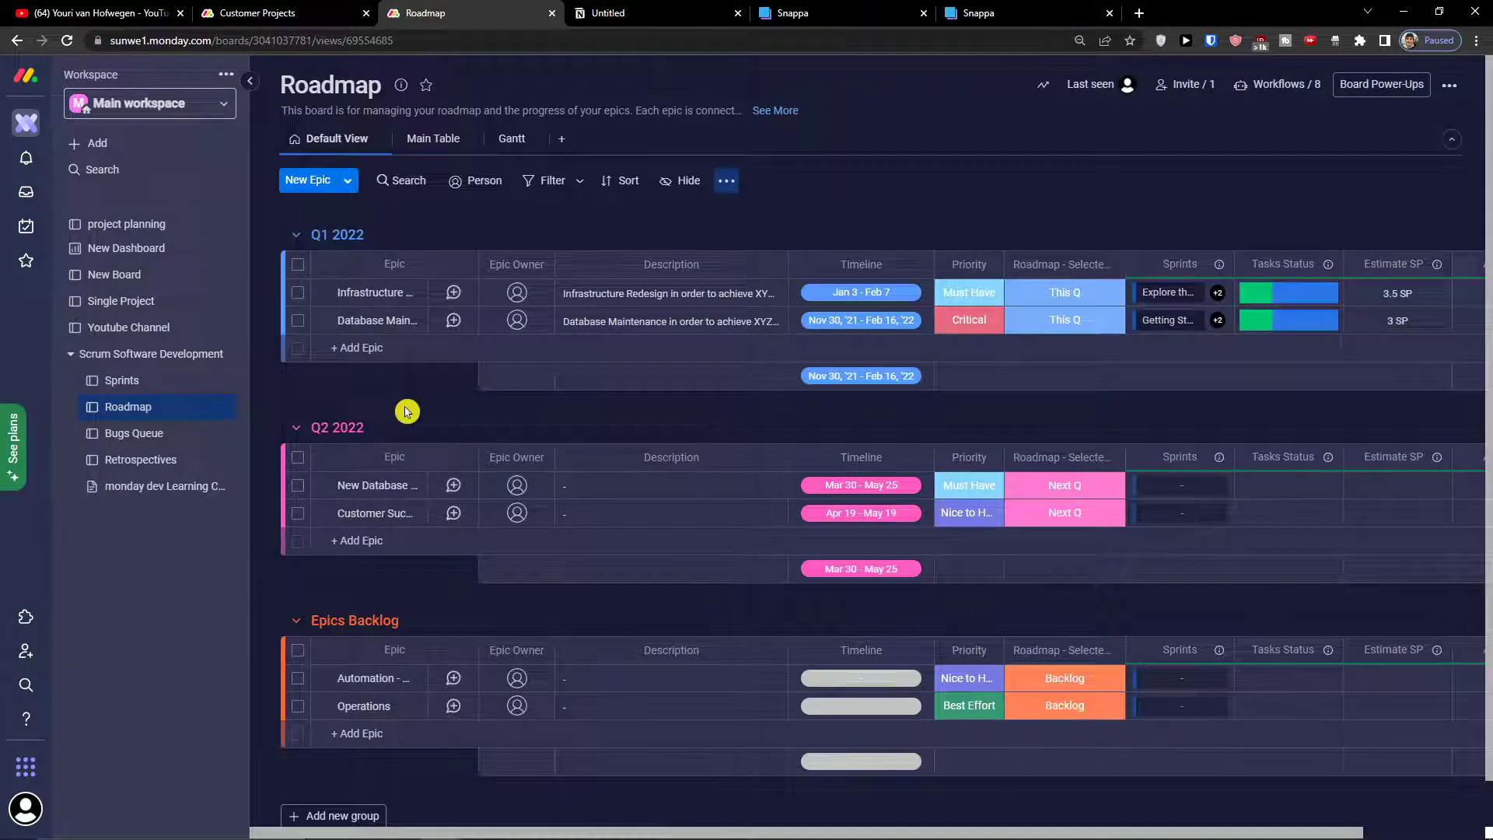
pyautogui.scroll(-1, 406, 413)
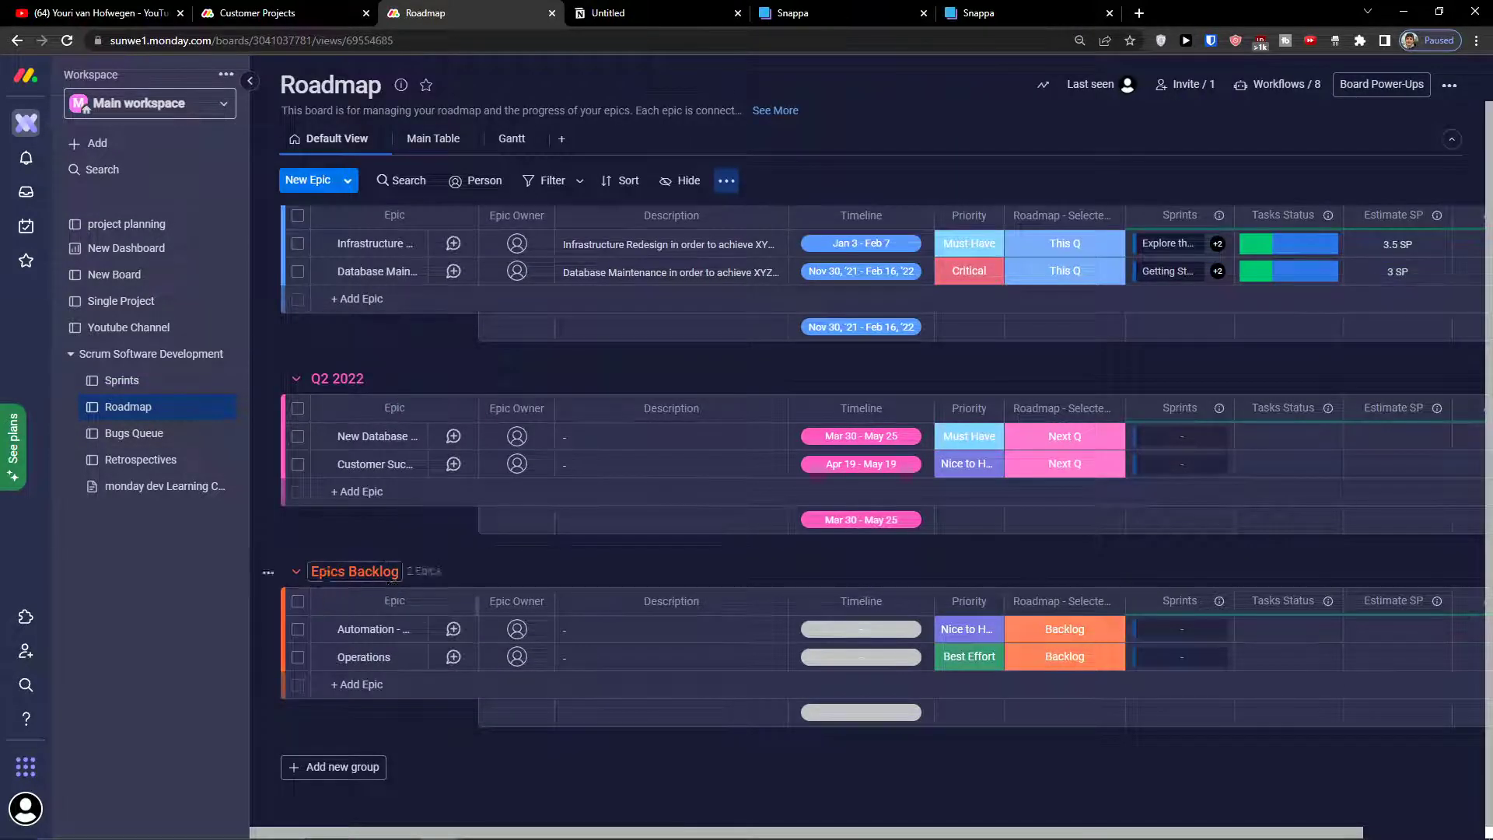
pyautogui.scroll(1, 831, 622)
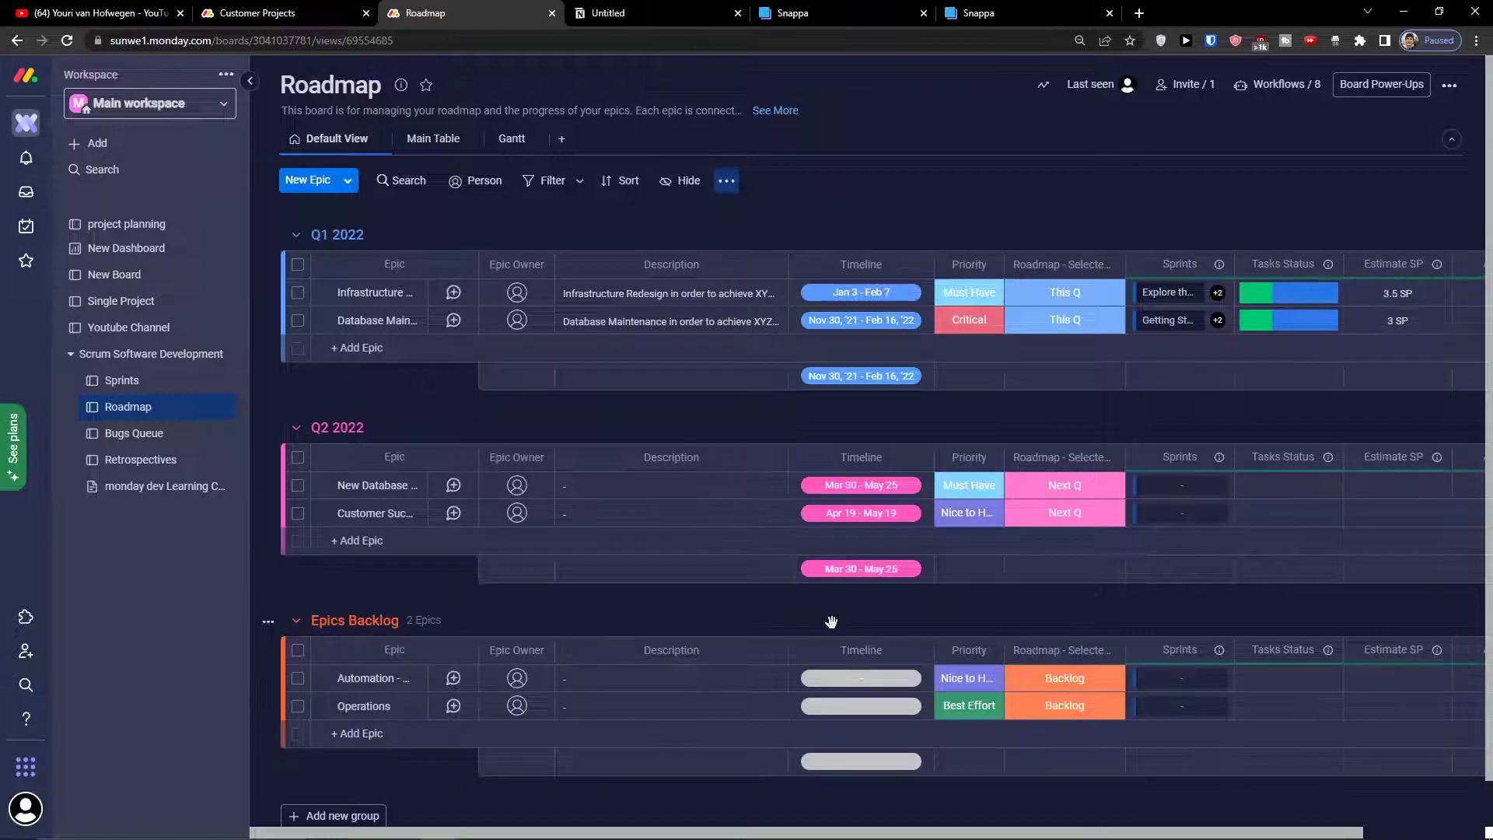
# Step: Inspect the roadmap label options and timeline dates of the Database Maintenance epic in Q1 2022 without changing them
pyautogui.click(412, 350)
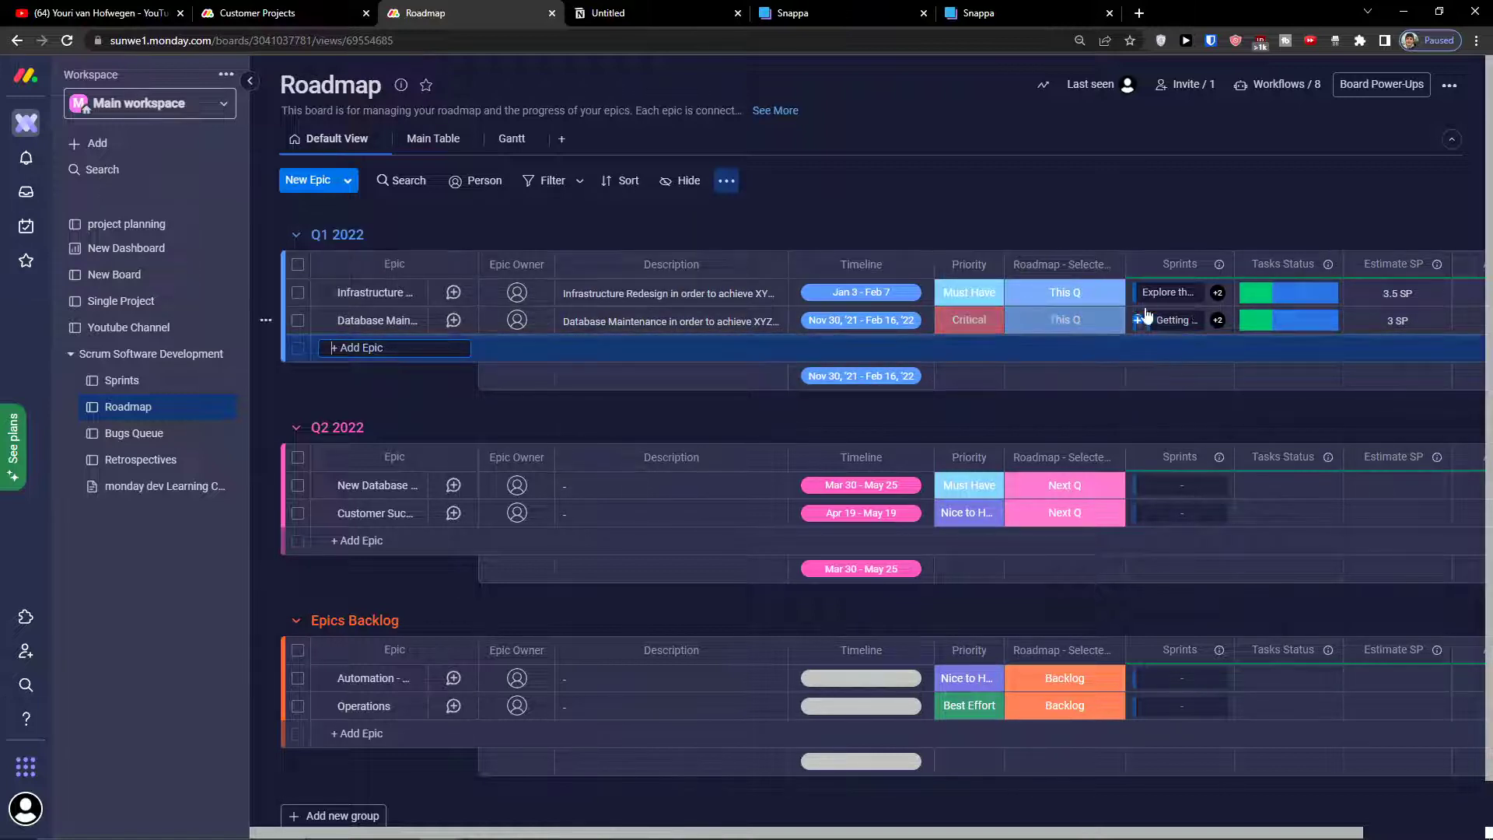
pyautogui.click(1053, 322)
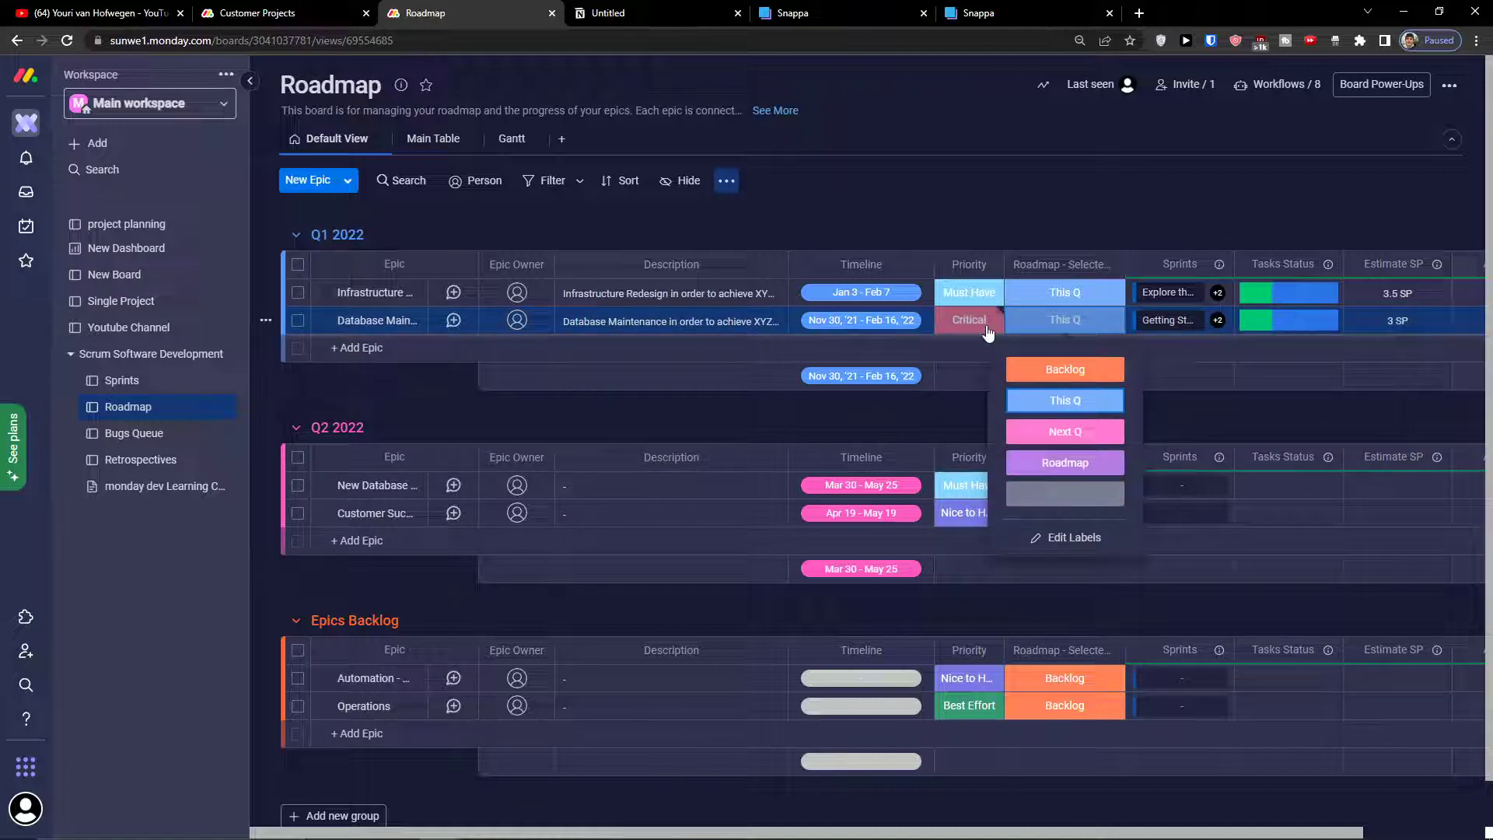
pyautogui.click(986, 329)
pyautogui.click(843, 326)
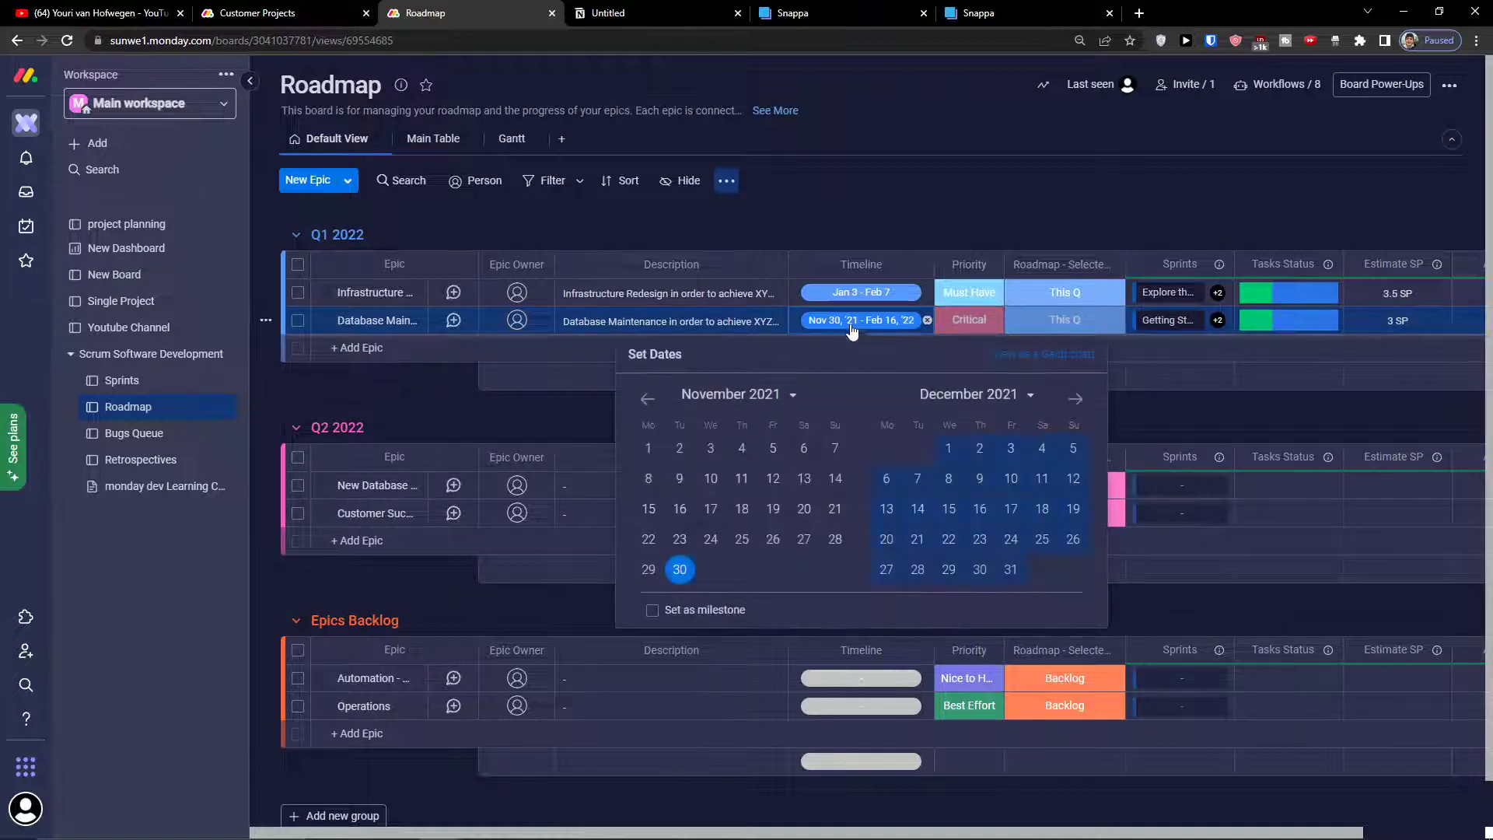
pyautogui.click(1220, 421)
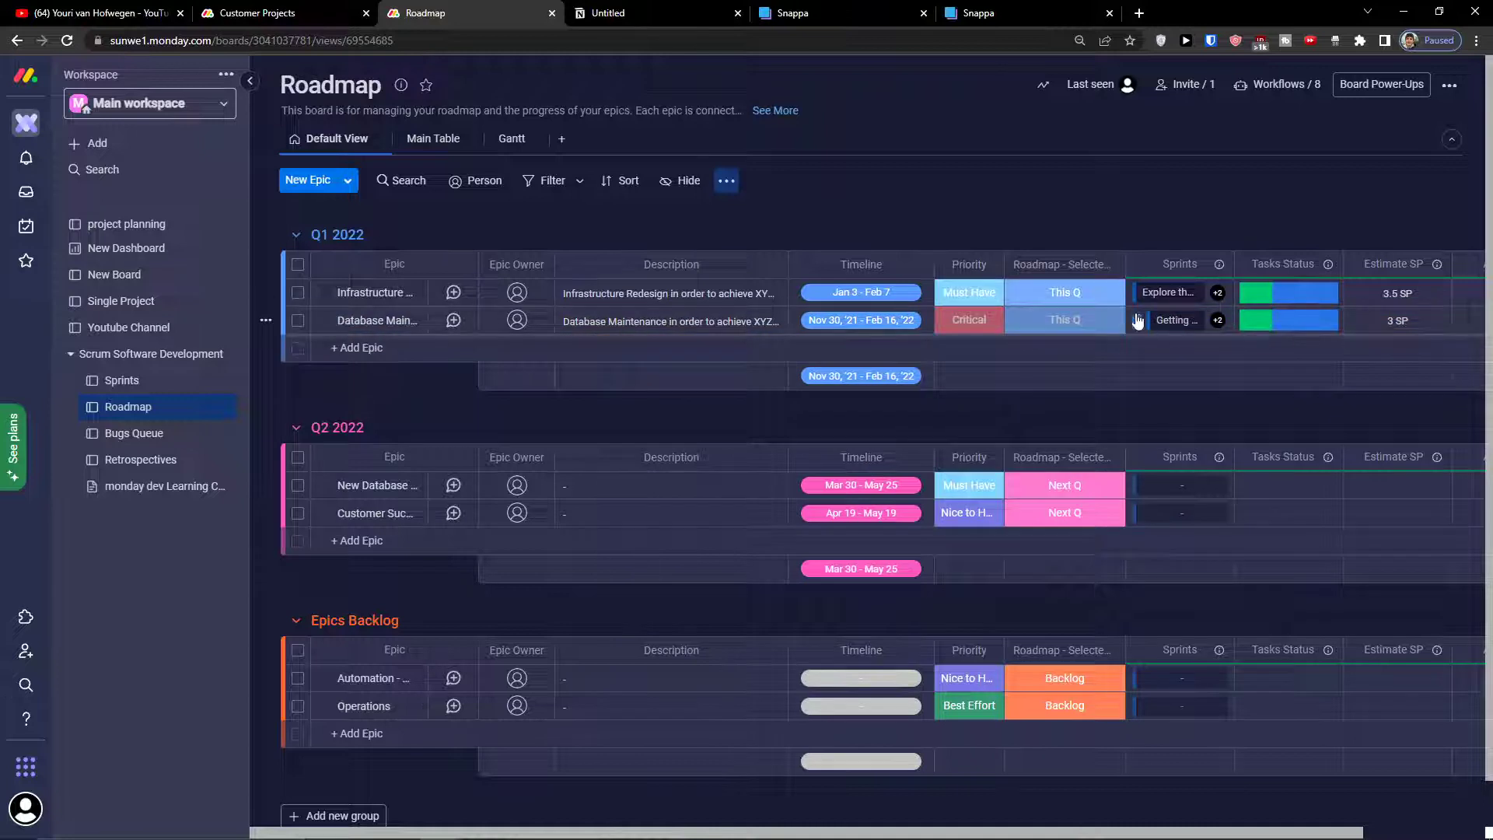
# Step: Examine the Roadmap board's main table and Gantt timeline, and return to its default view
pyautogui.click(433, 139)
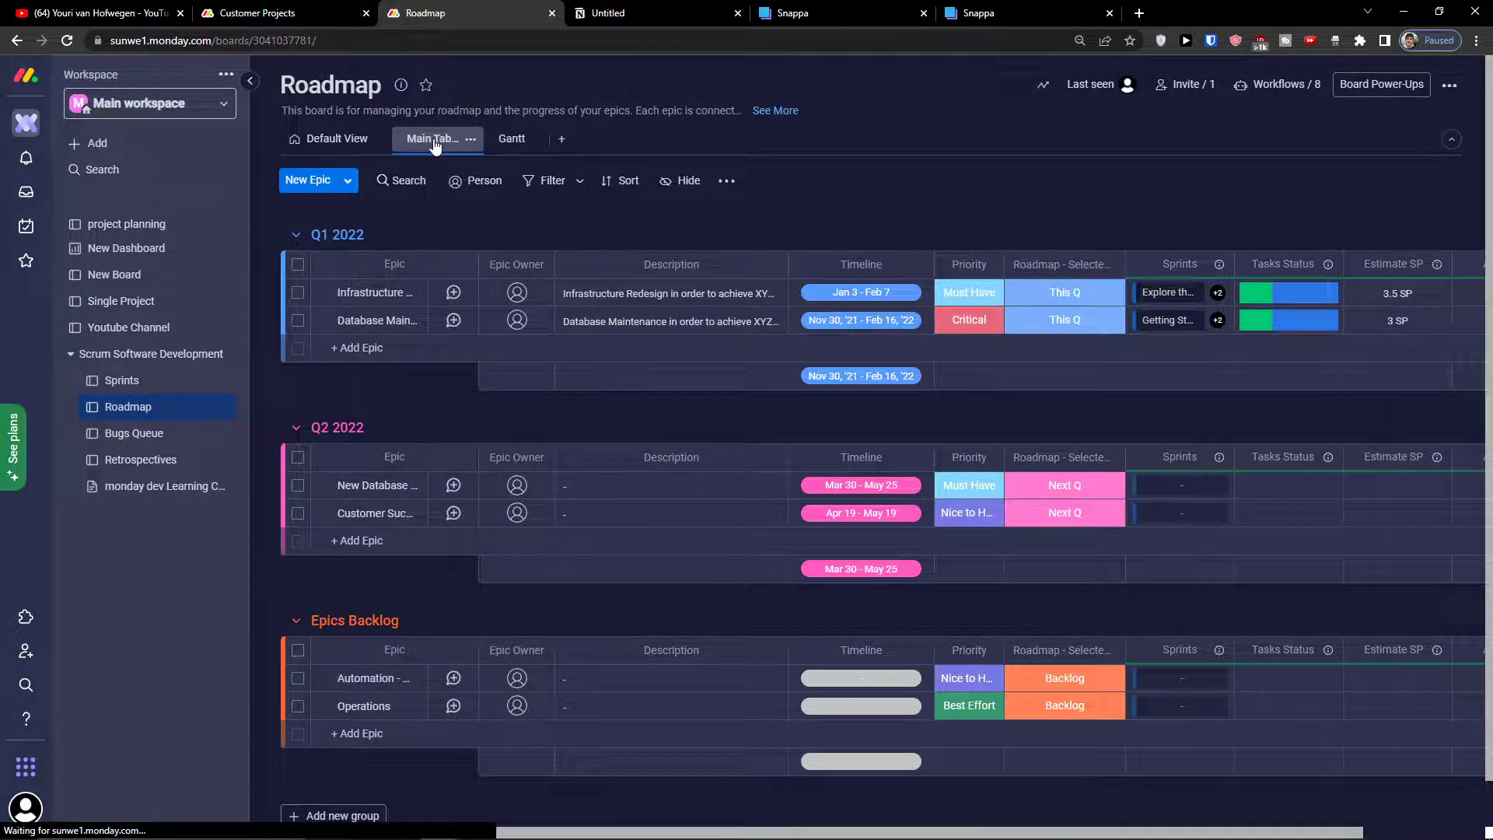
pyautogui.click(513, 141)
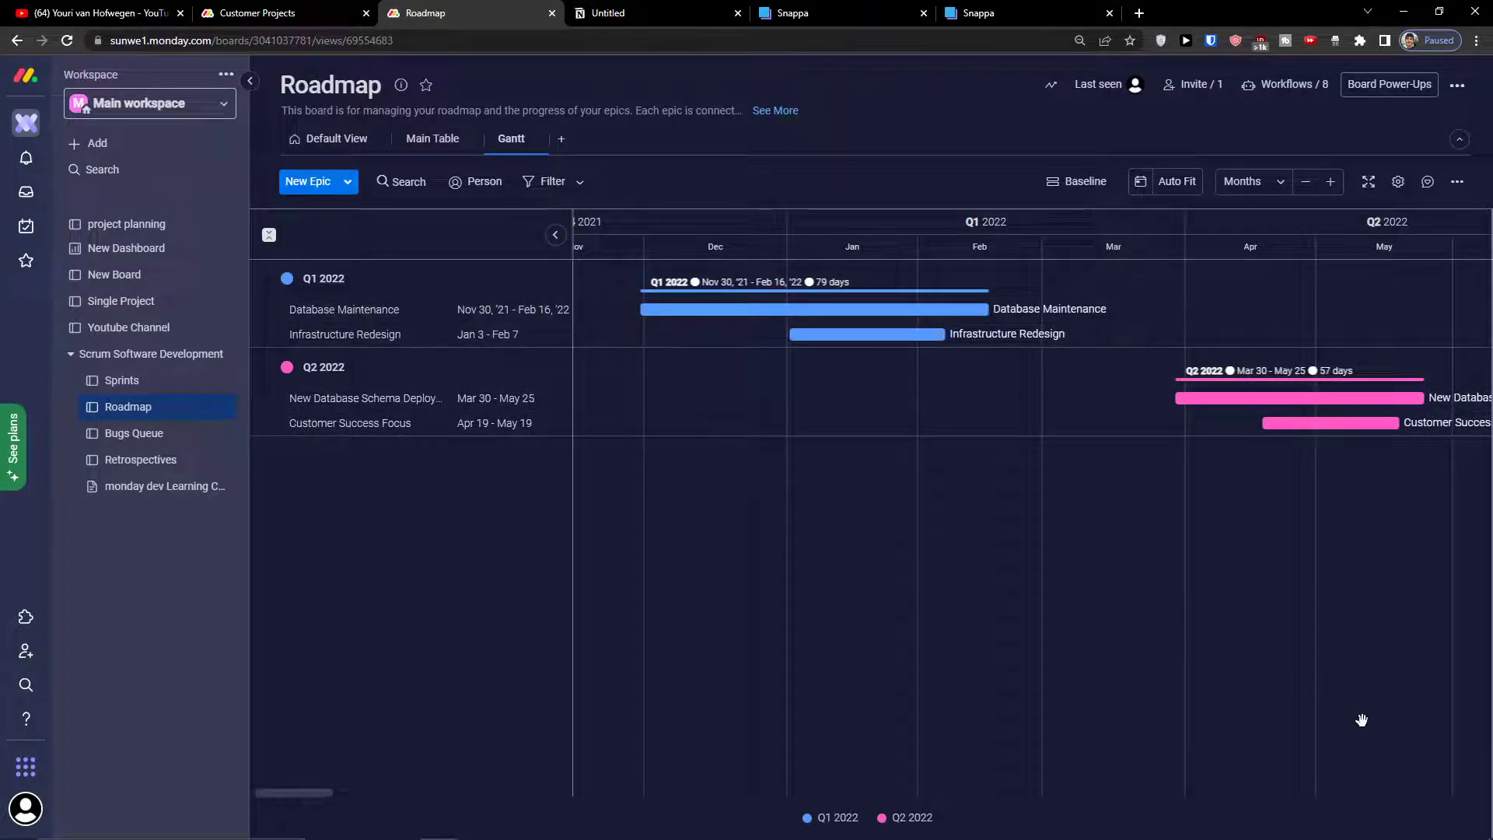
pyautogui.moveTo(1060, 672); pyautogui.dragTo(880, 599)
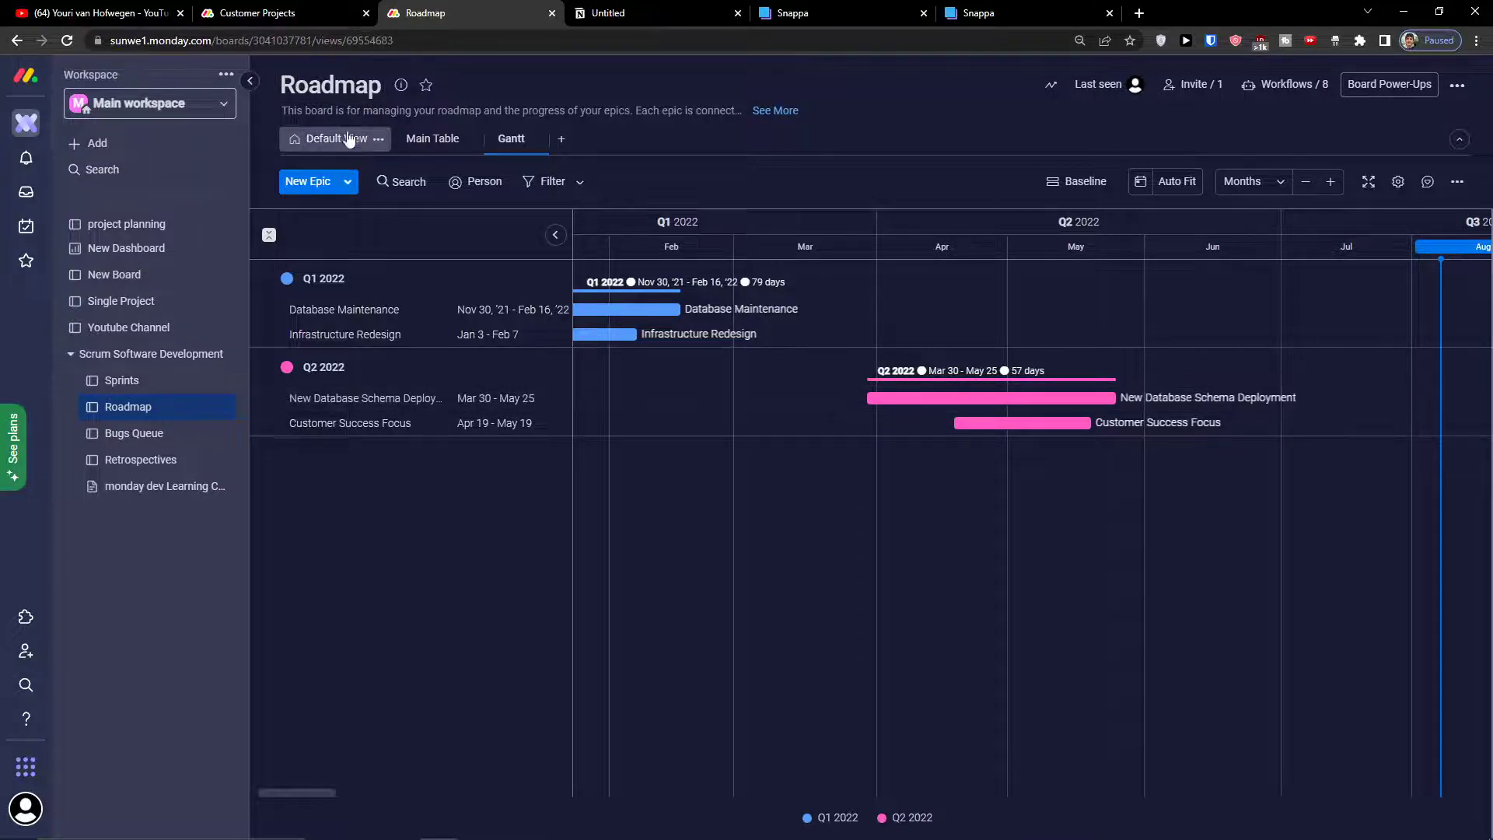
pyautogui.click(331, 139)
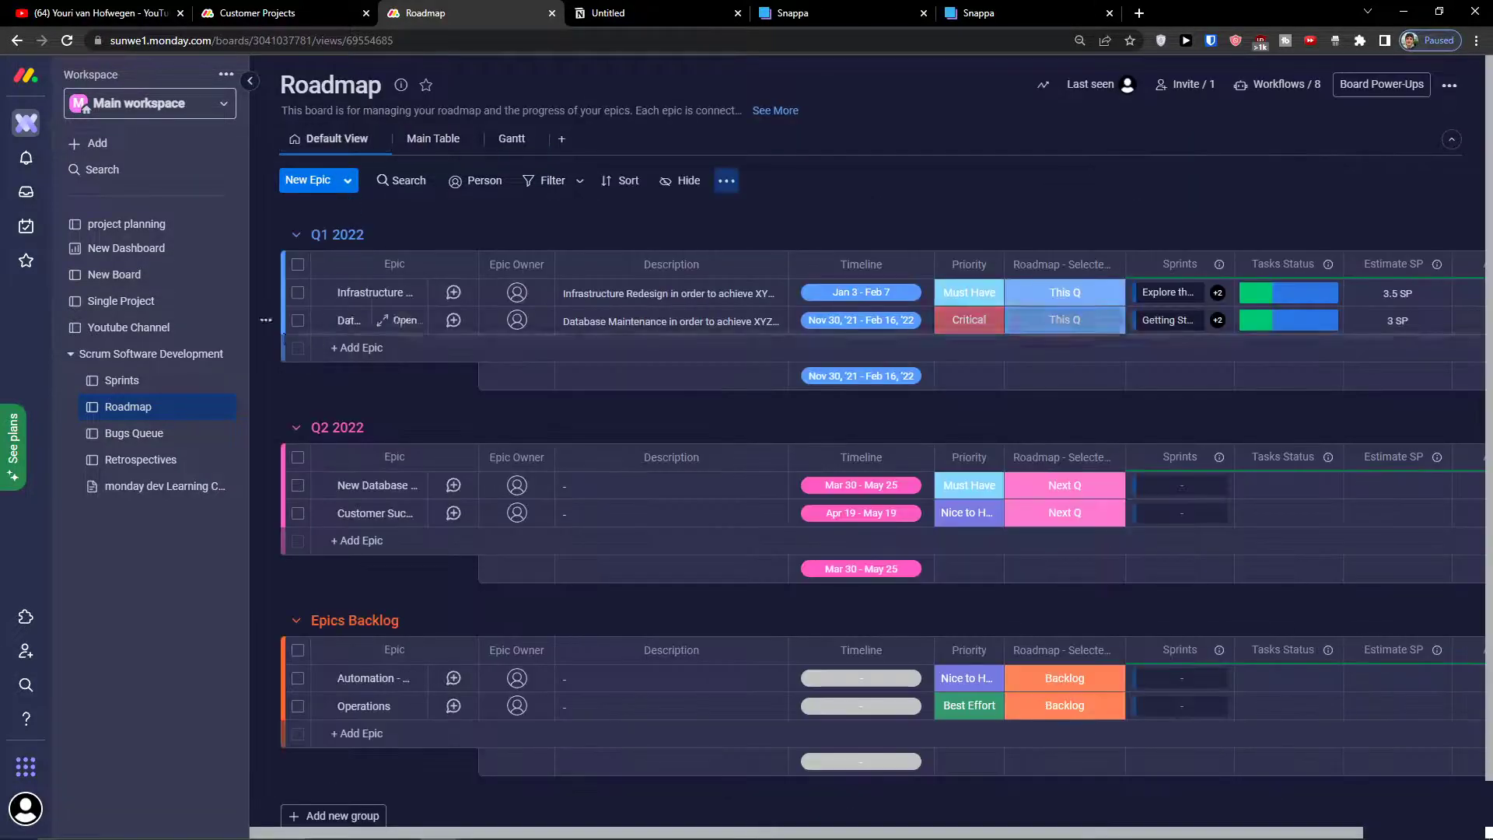
# Step: Open the Bugs Queue board and widen its Bug column enough to show the full bug titles
pyautogui.click(117, 436)
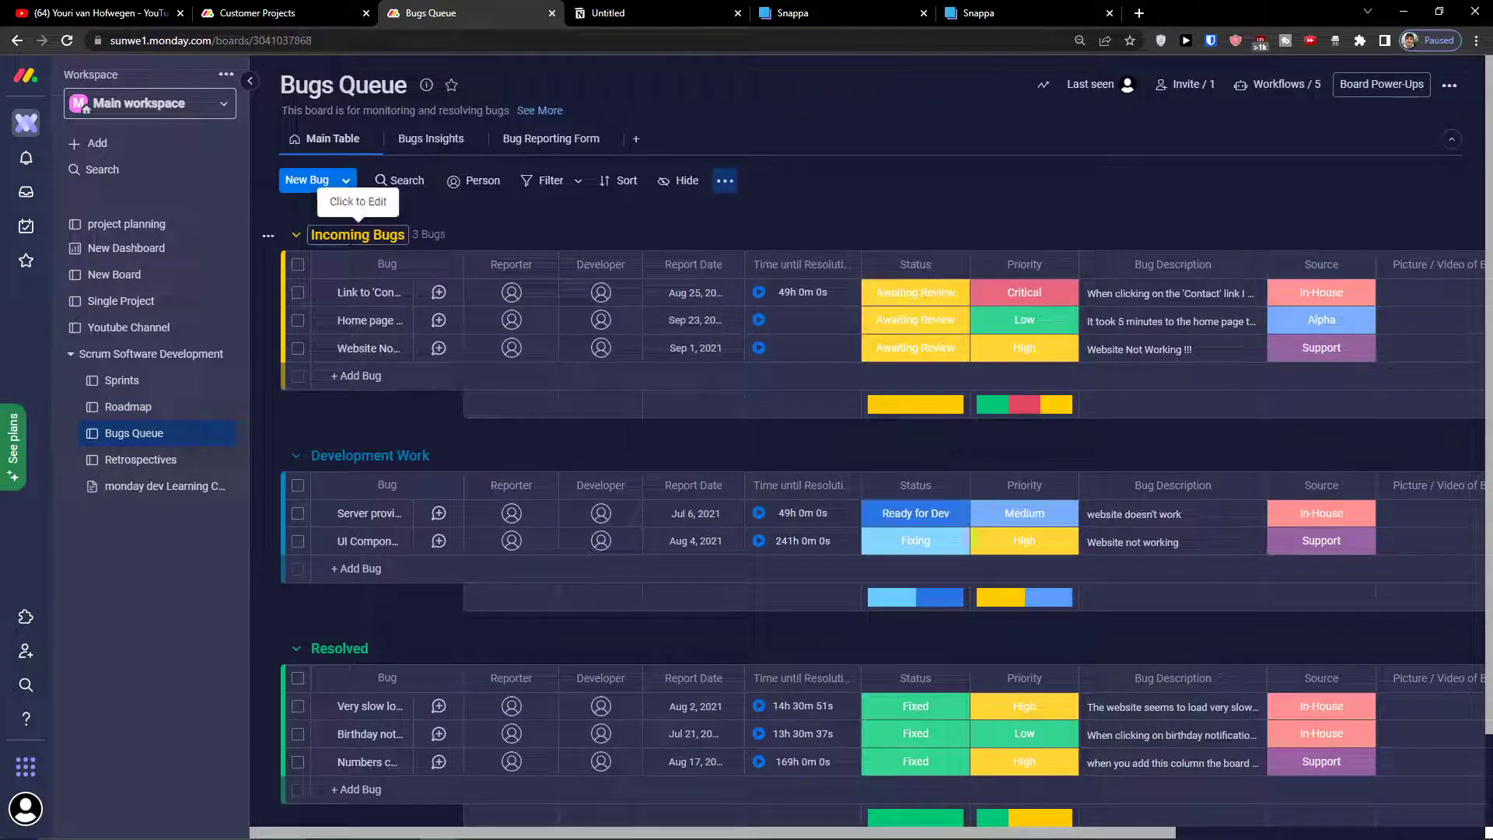
pyautogui.moveTo(465, 268); pyautogui.dragTo(598, 275)
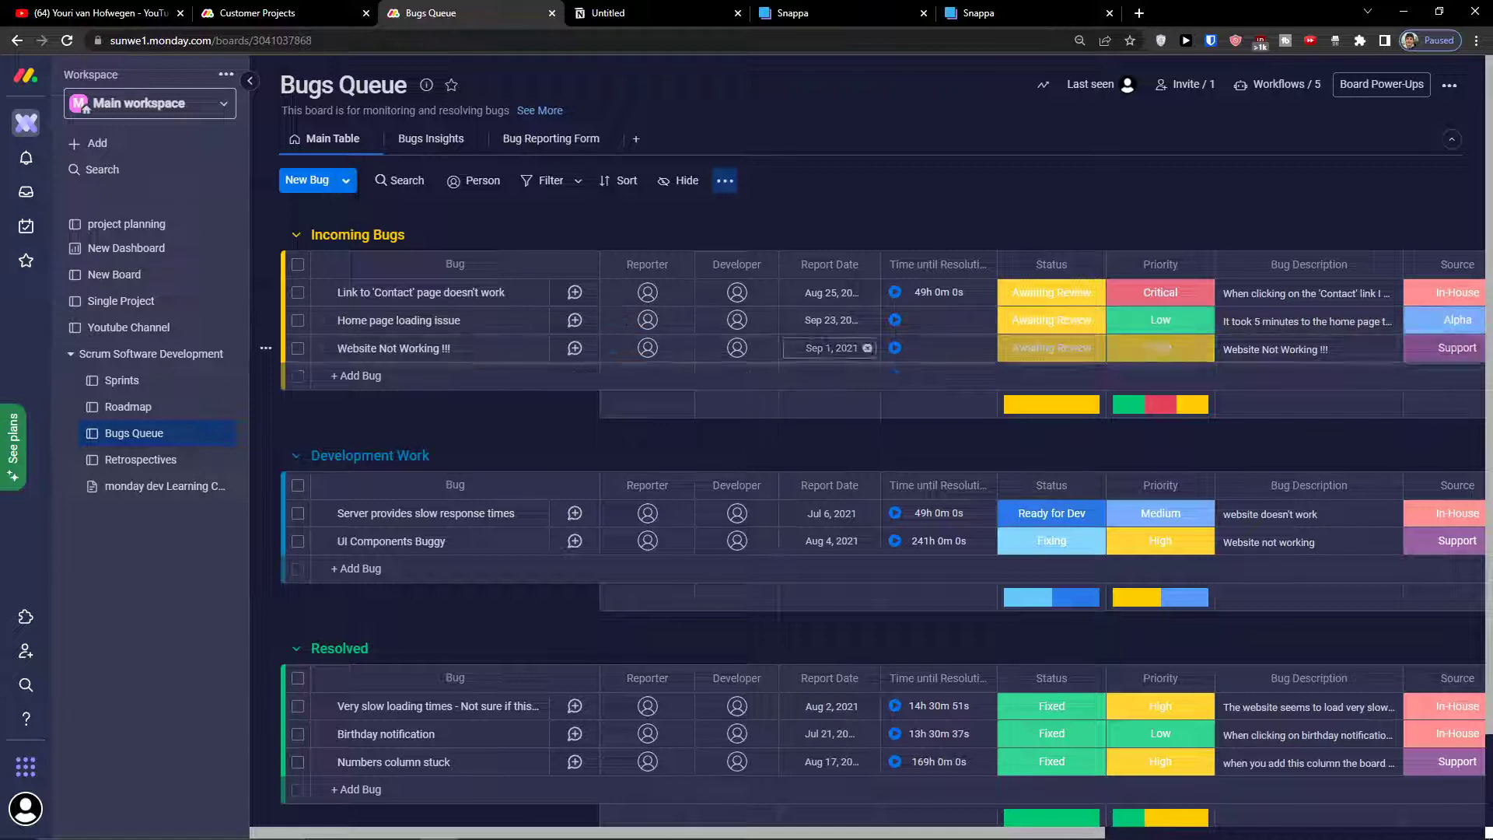
# Step: Add a bug named "pictures on website not visible" to the Incoming Bugs group
pyautogui.click(645, 354)
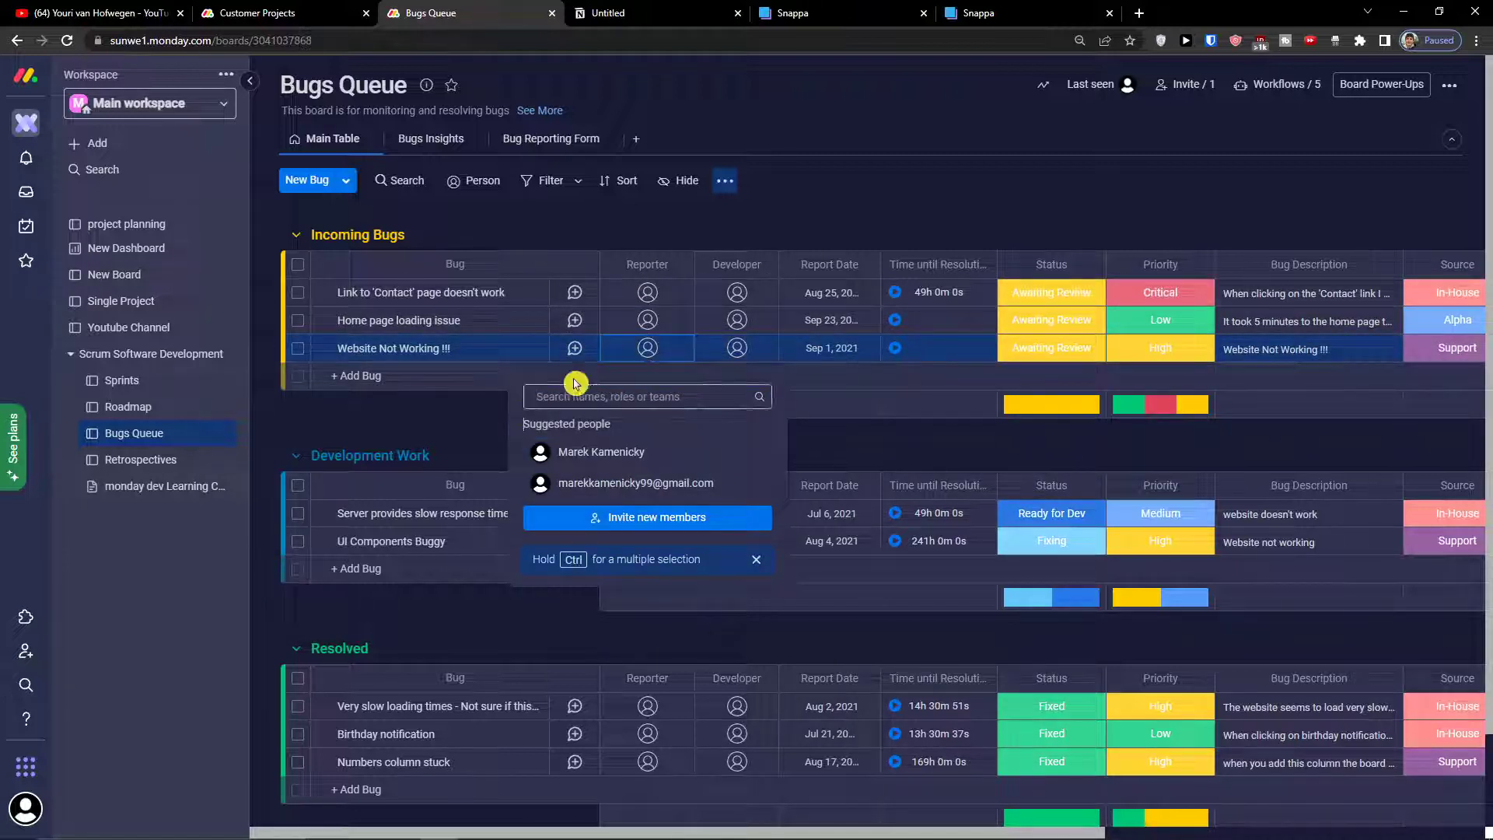
pyautogui.click(488, 383)
pyautogui.write('we')
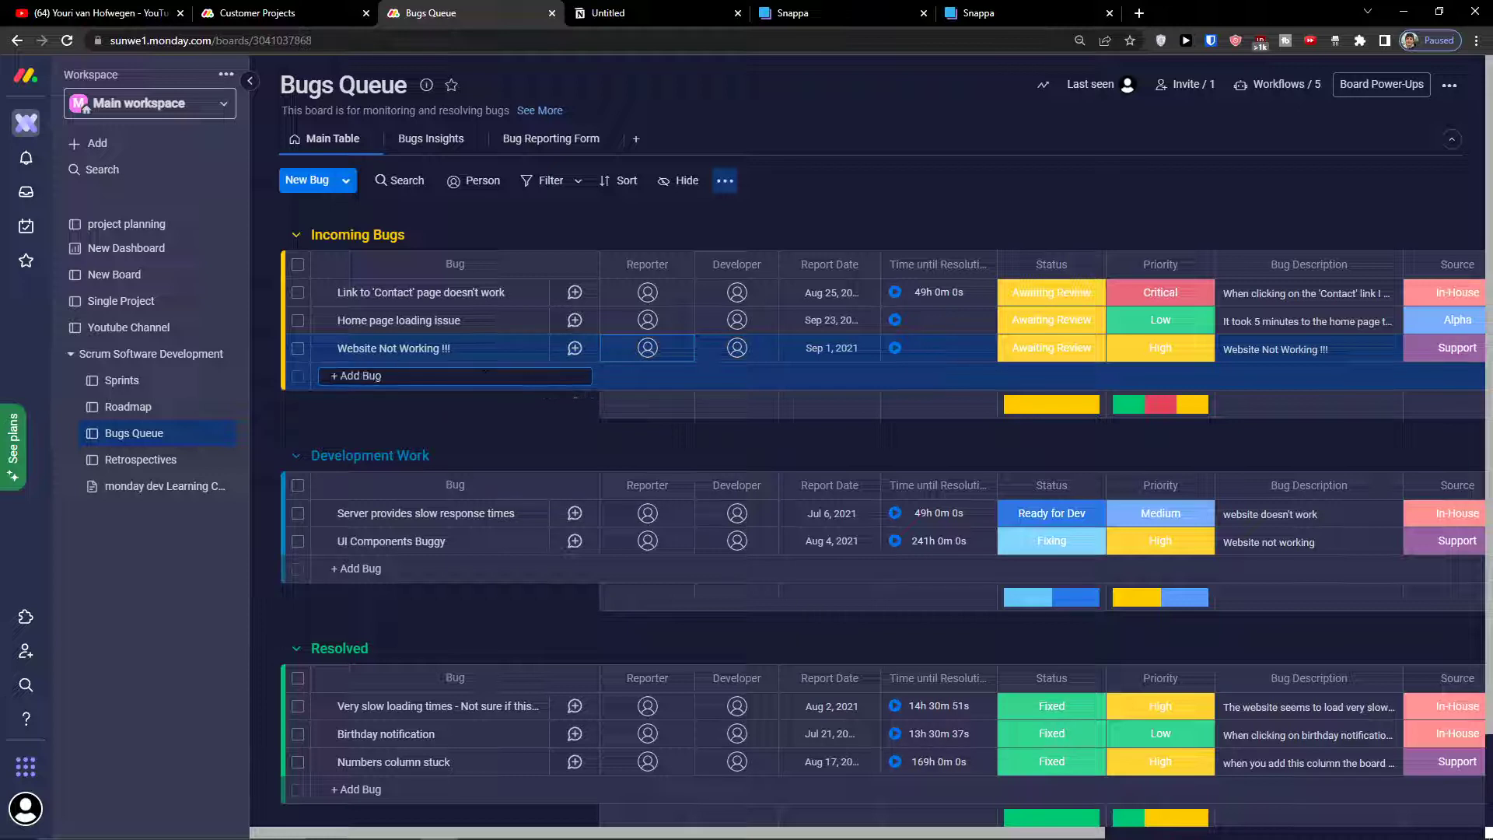
pyautogui.write('re')
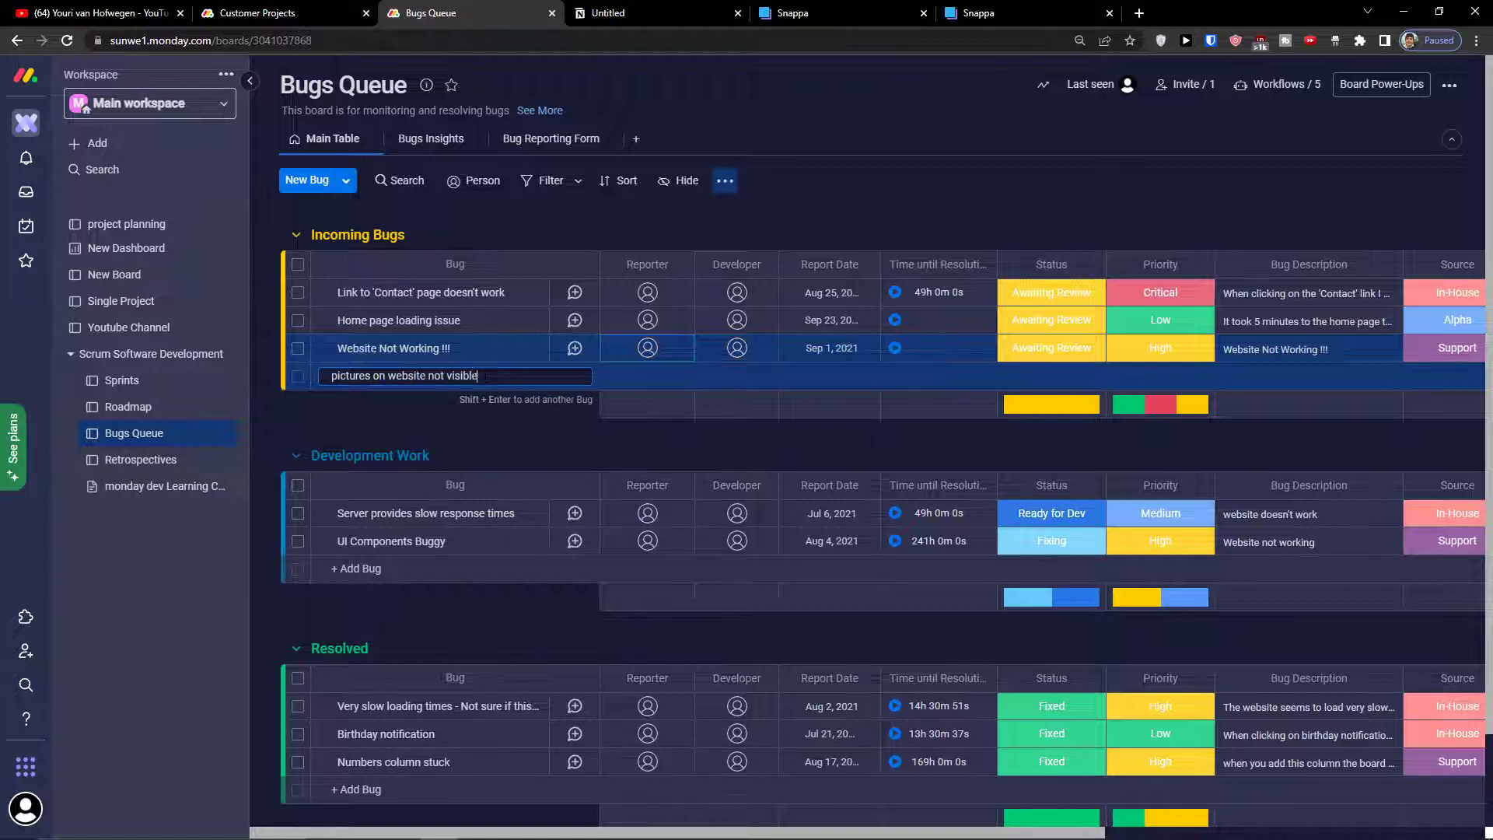
pyautogui.write('s on website not visible')
pyautogui.press('Return')
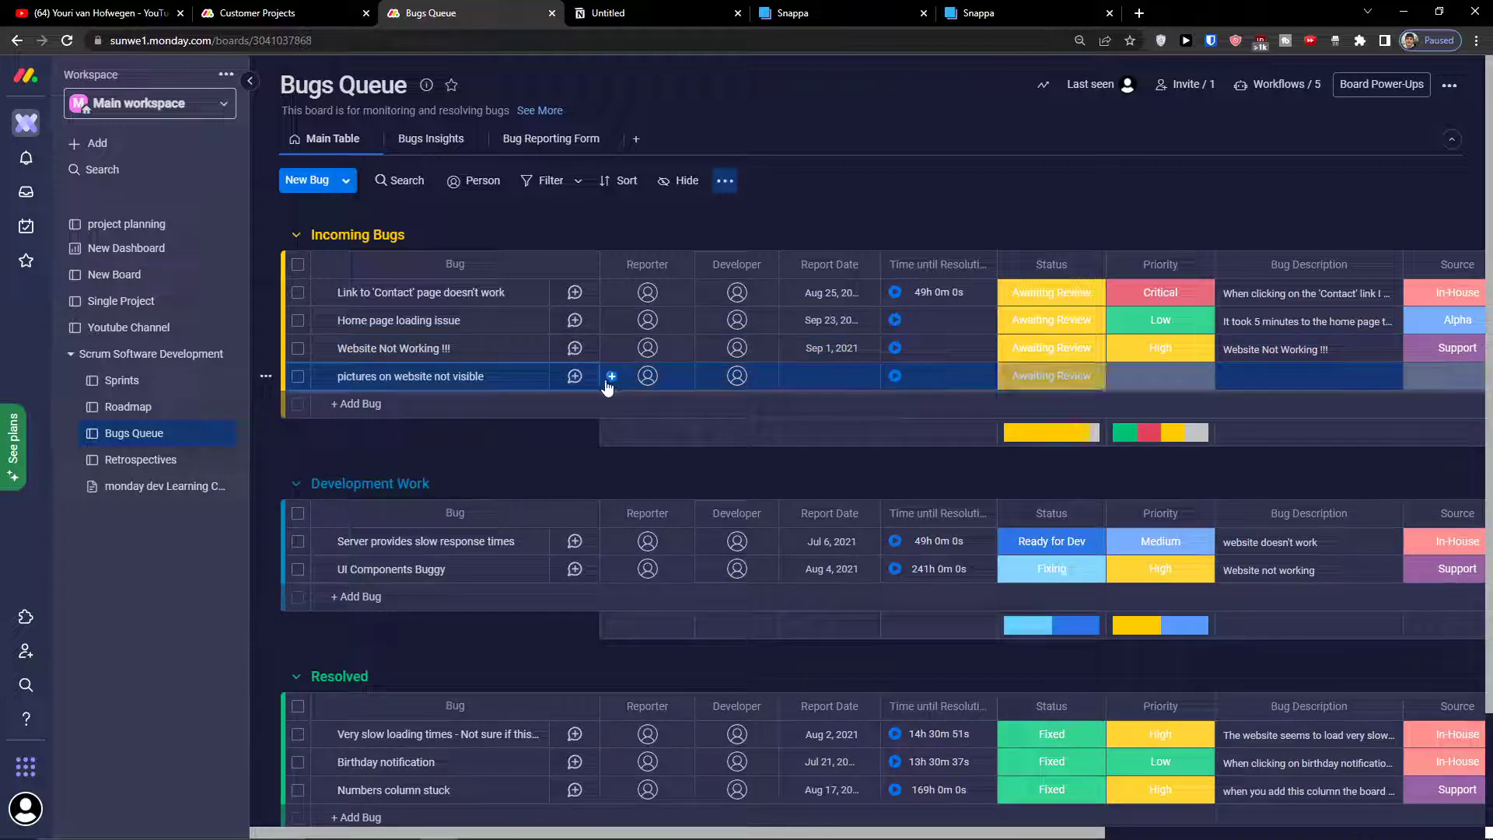
# Step: Assign a reporter and a developer to the "pictures on website not visible" bug from the suggested people
pyautogui.click(647, 377)
pyautogui.click(637, 480)
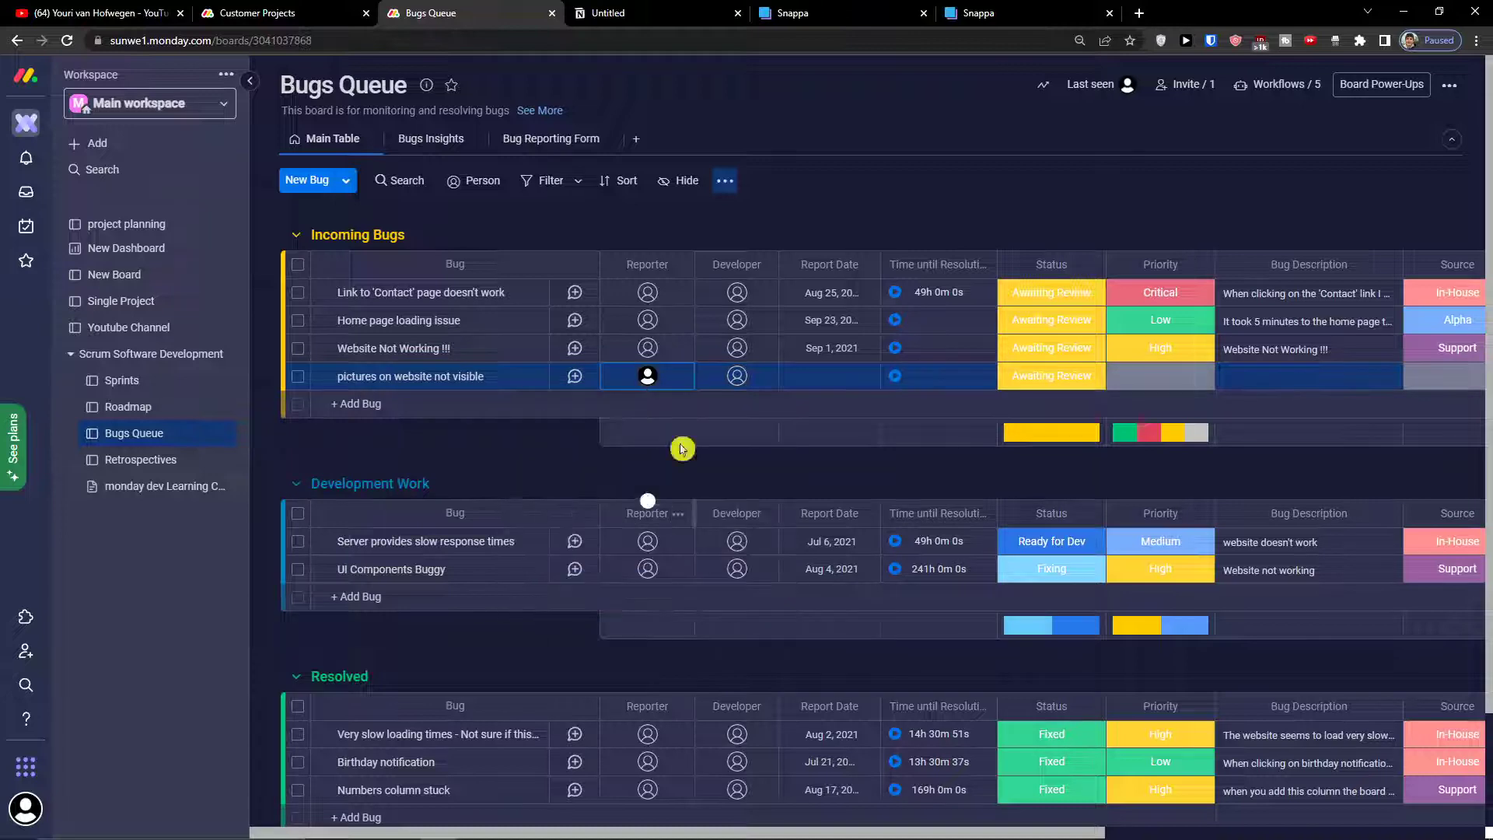
pyautogui.click(738, 378)
pyautogui.click(690, 480)
# Step: Set the new bug's report date to Aug 5 and start its resolution time tracking
pyautogui.click(825, 376)
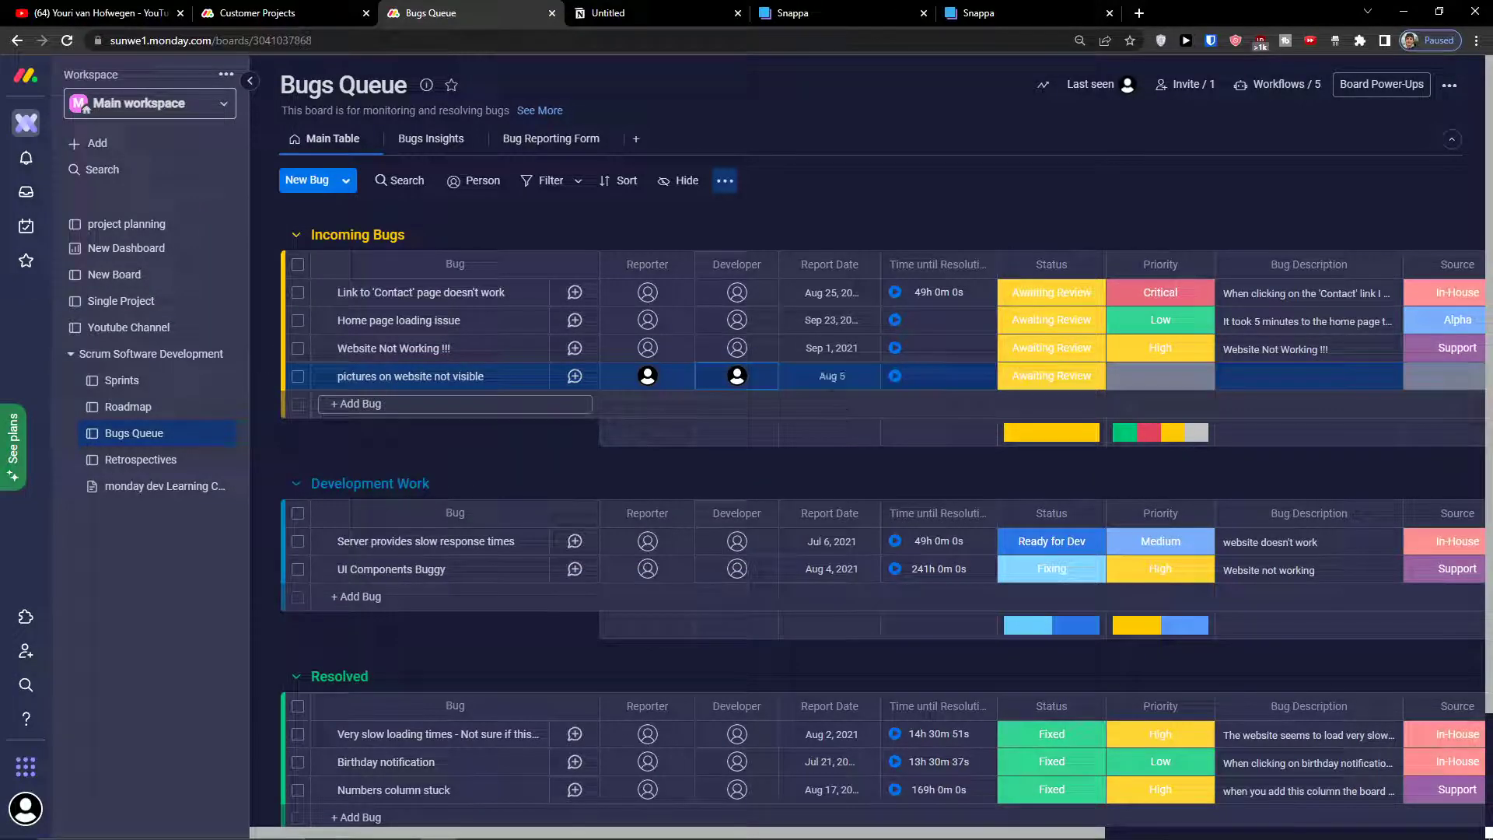
pyautogui.click(855, 515)
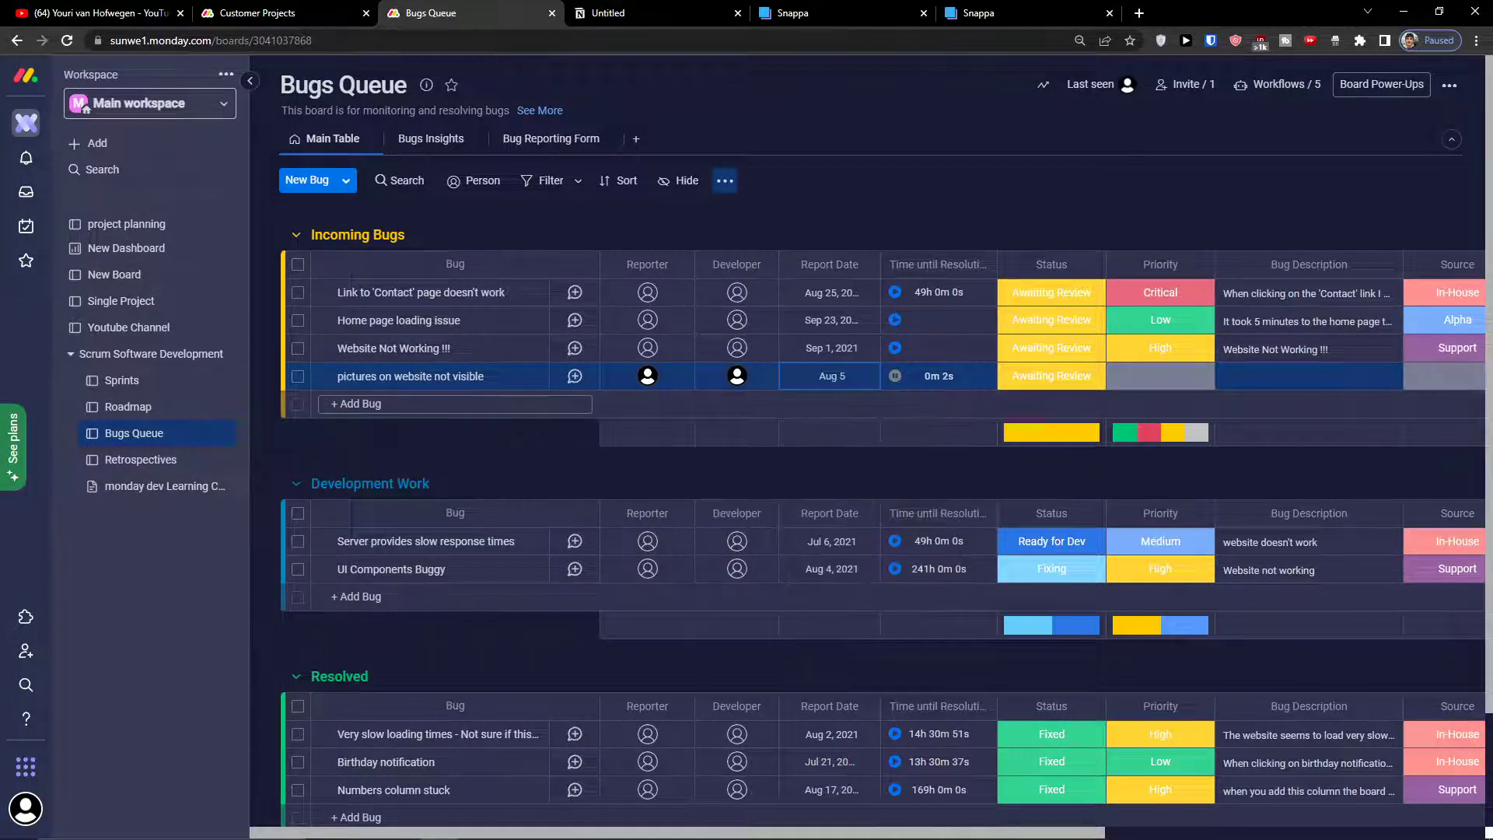
pyautogui.click(889, 377)
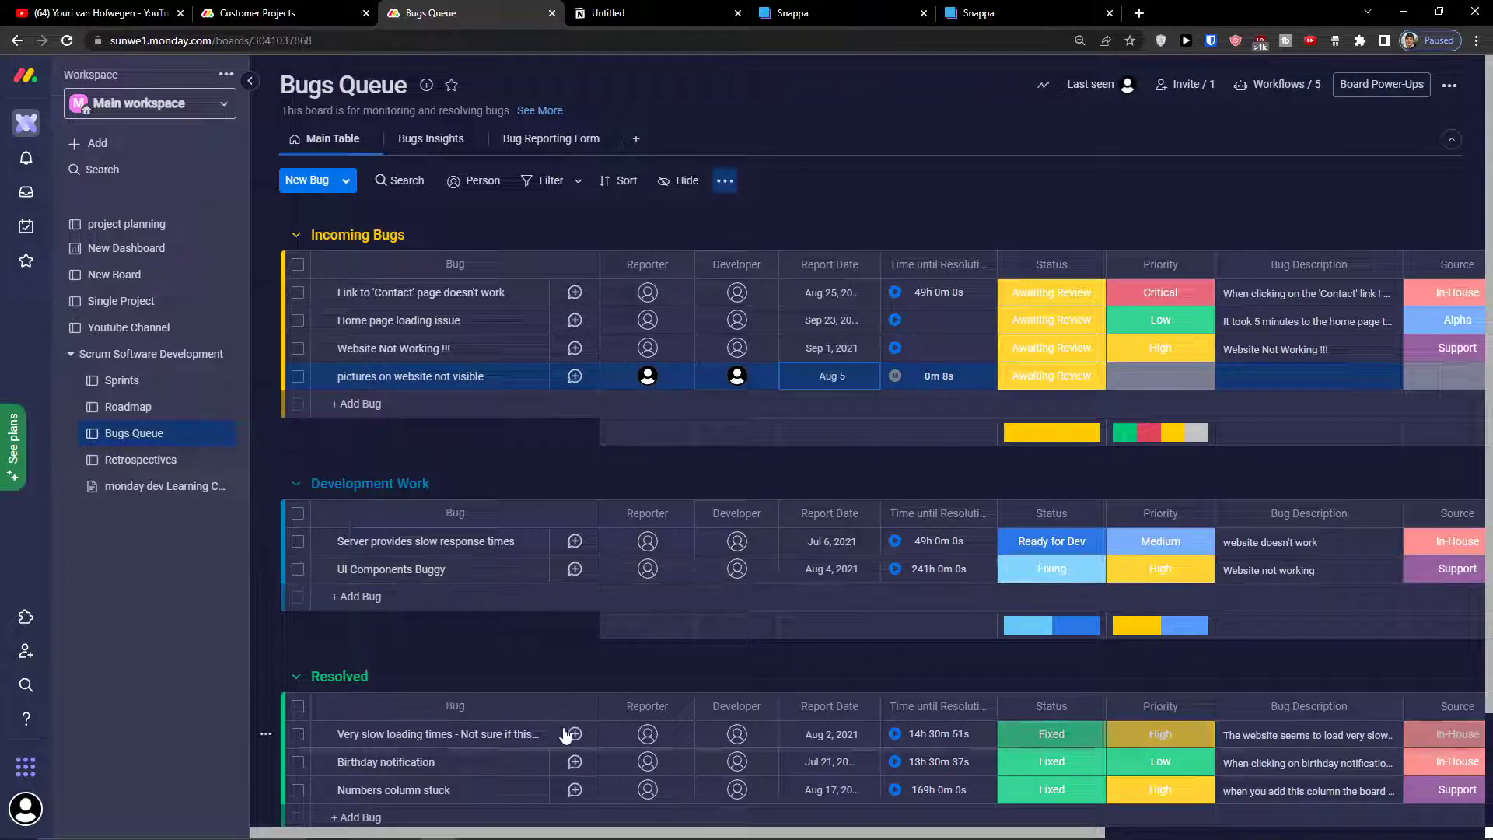
# Step: Inspect the new bug's priority, status and source label options and its description field without changing them
pyautogui.moveTo(511, 830); pyautogui.dragTo(660, 830)
pyautogui.click(944, 380)
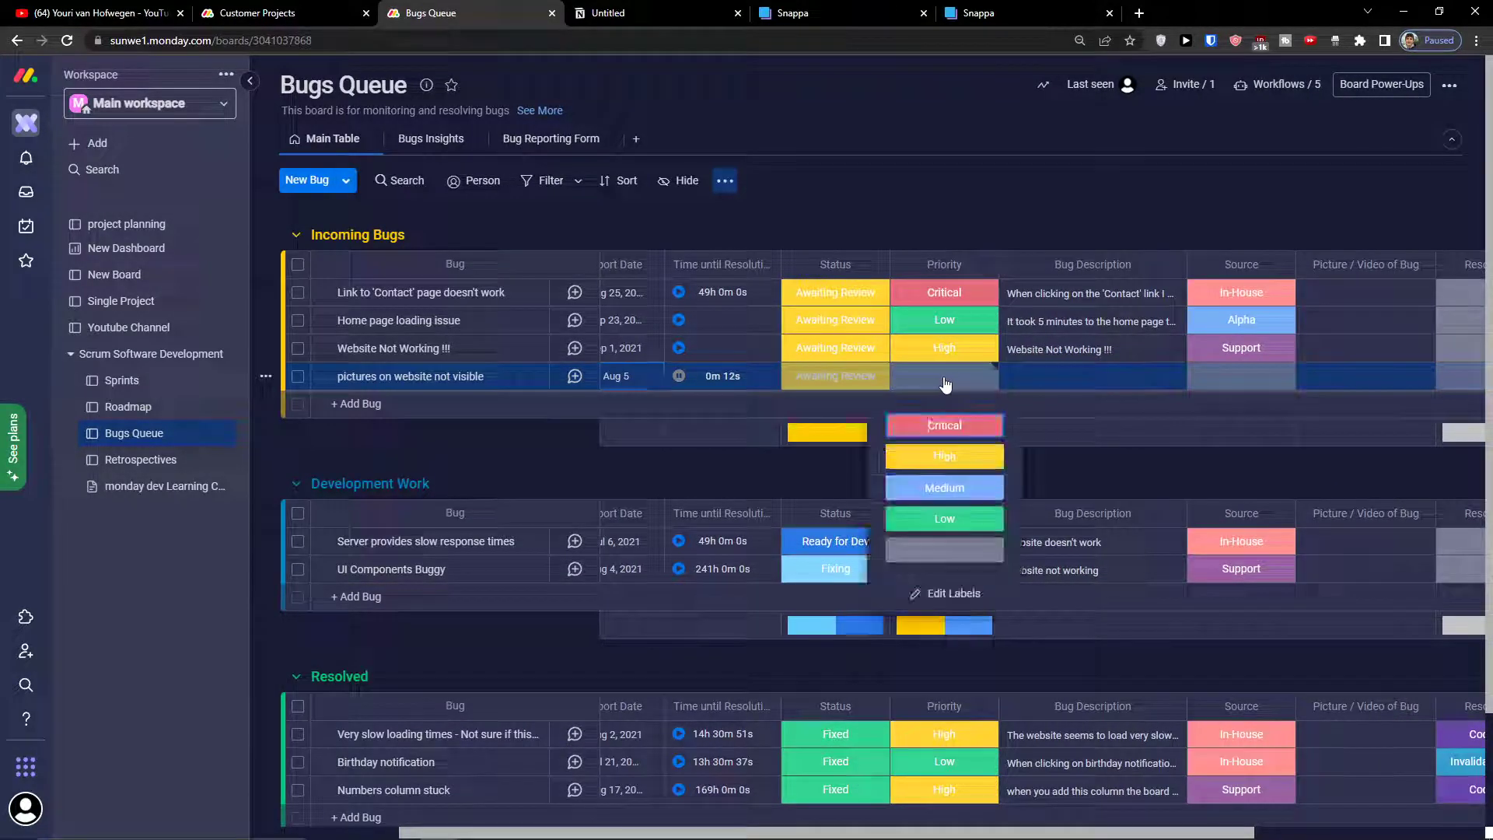
pyautogui.click(879, 382)
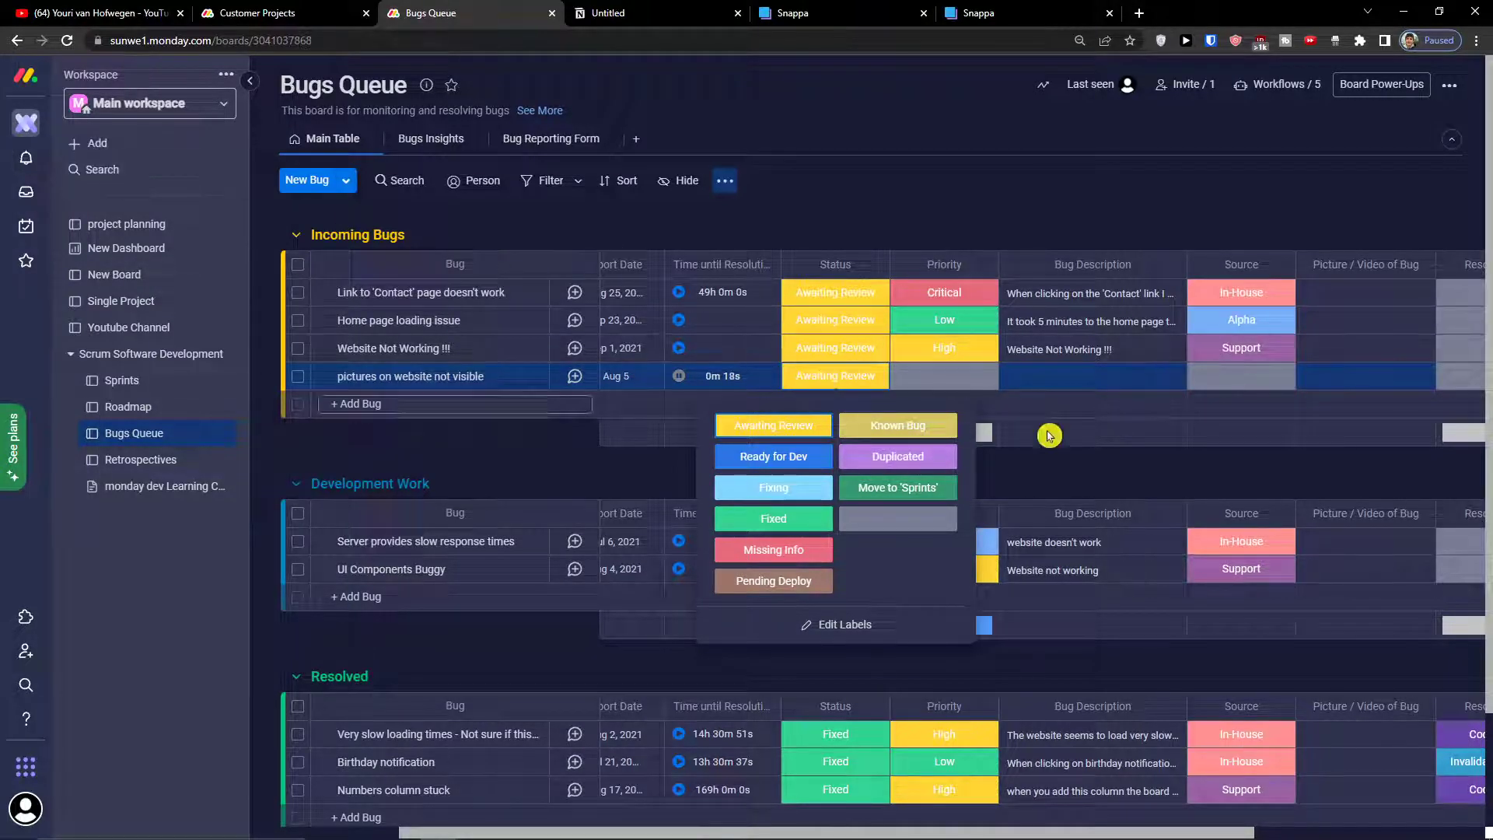
pyautogui.click(1093, 376)
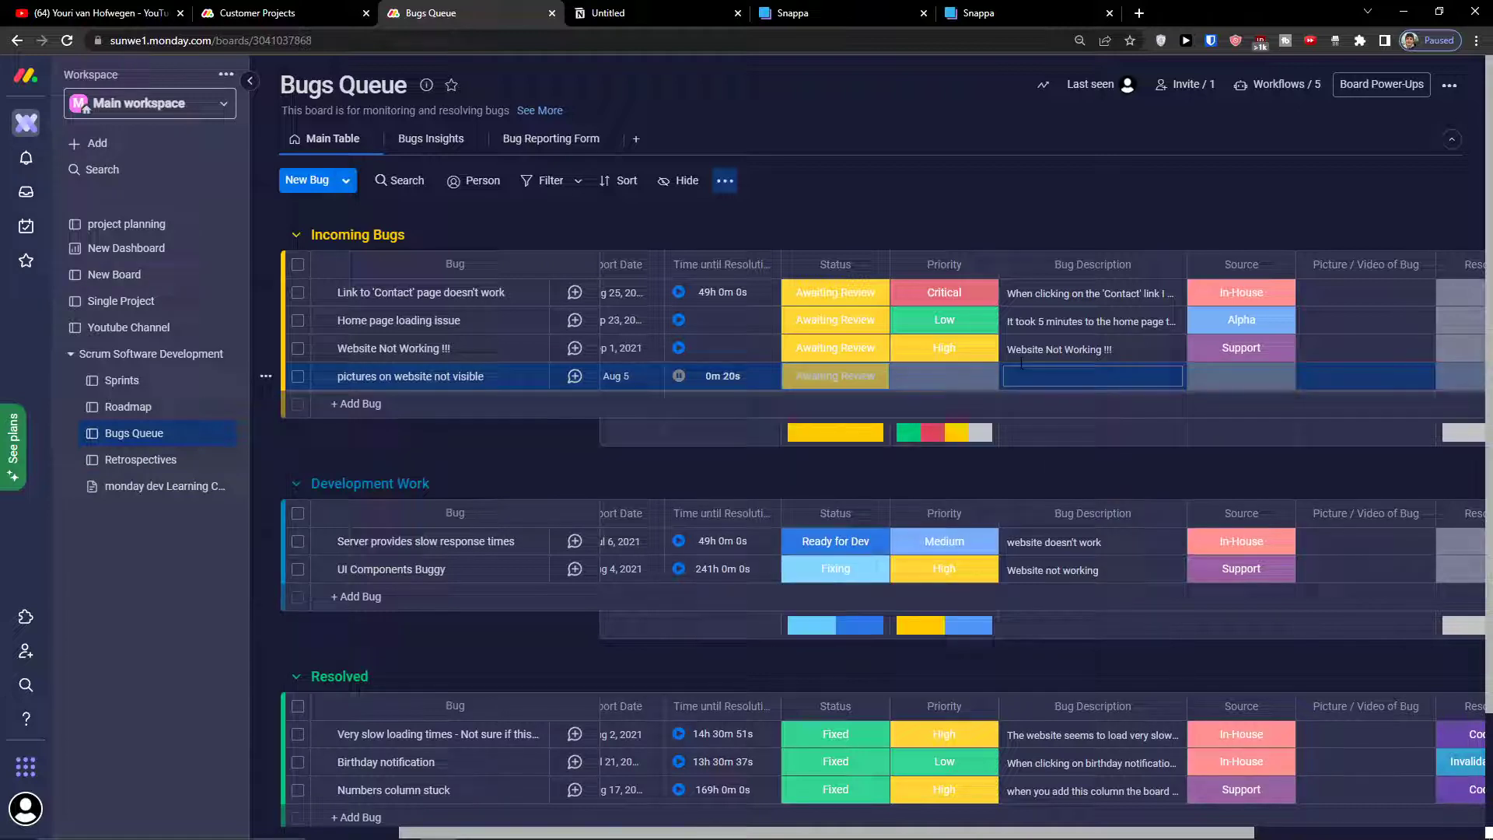
pyautogui.click(1261, 379)
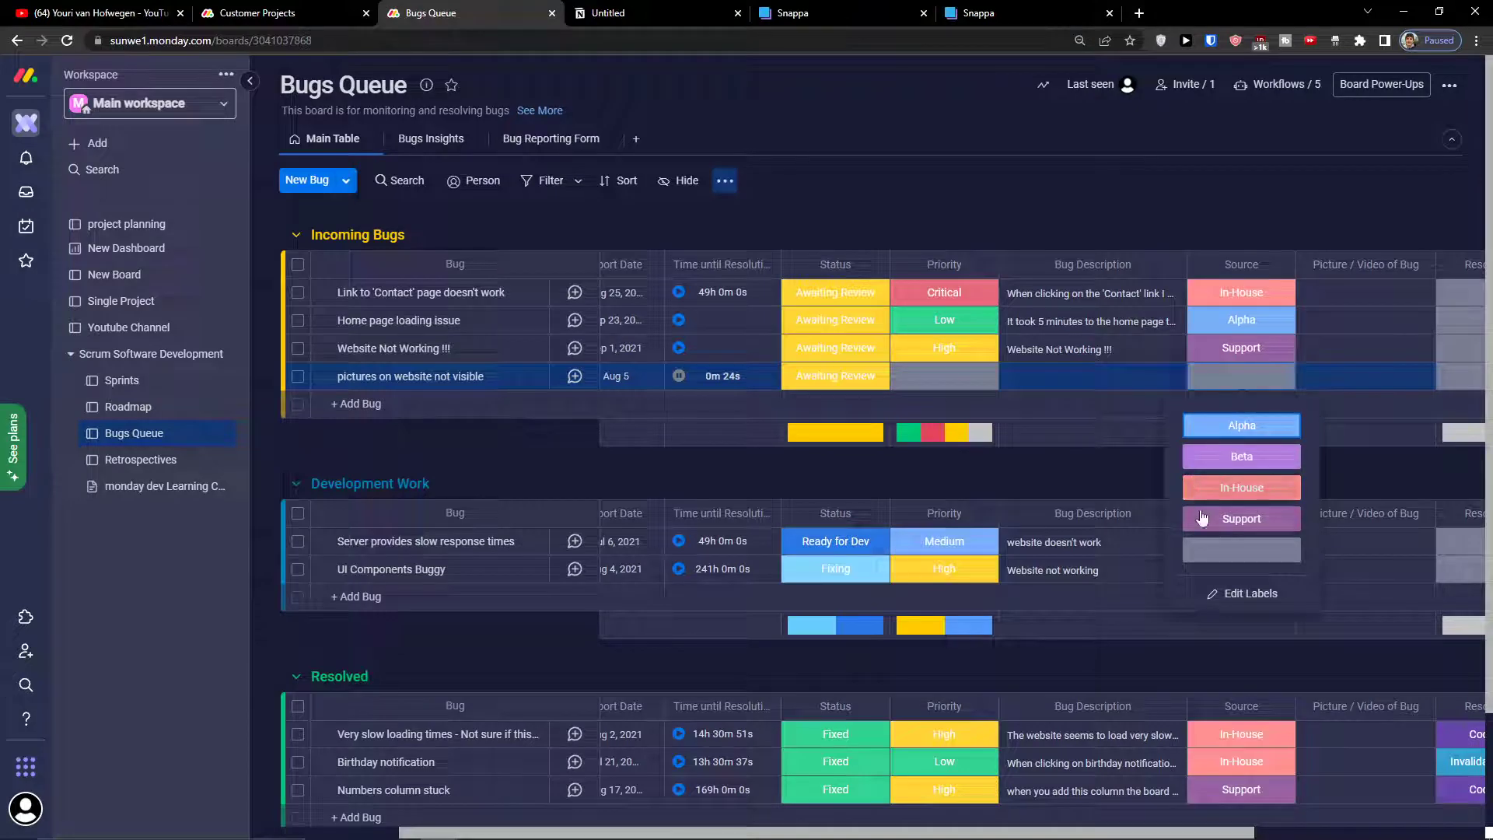
pyautogui.click(716, 665)
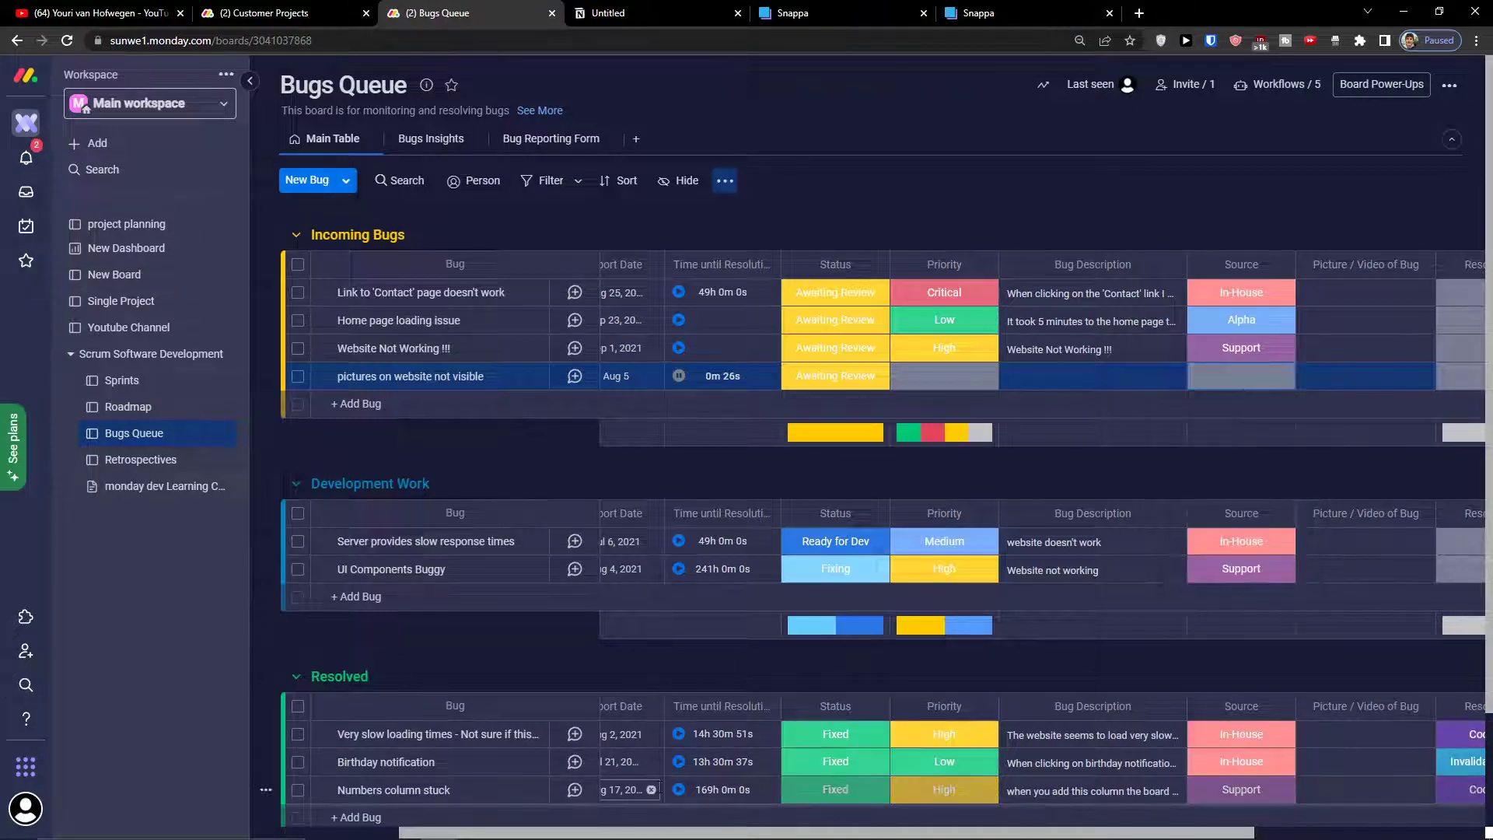
# Step: Look over the Bugs Queue table's remaining columns and its Development Work and Resolved groups
pyautogui.moveTo(639, 832); pyautogui.dragTo(919, 835)
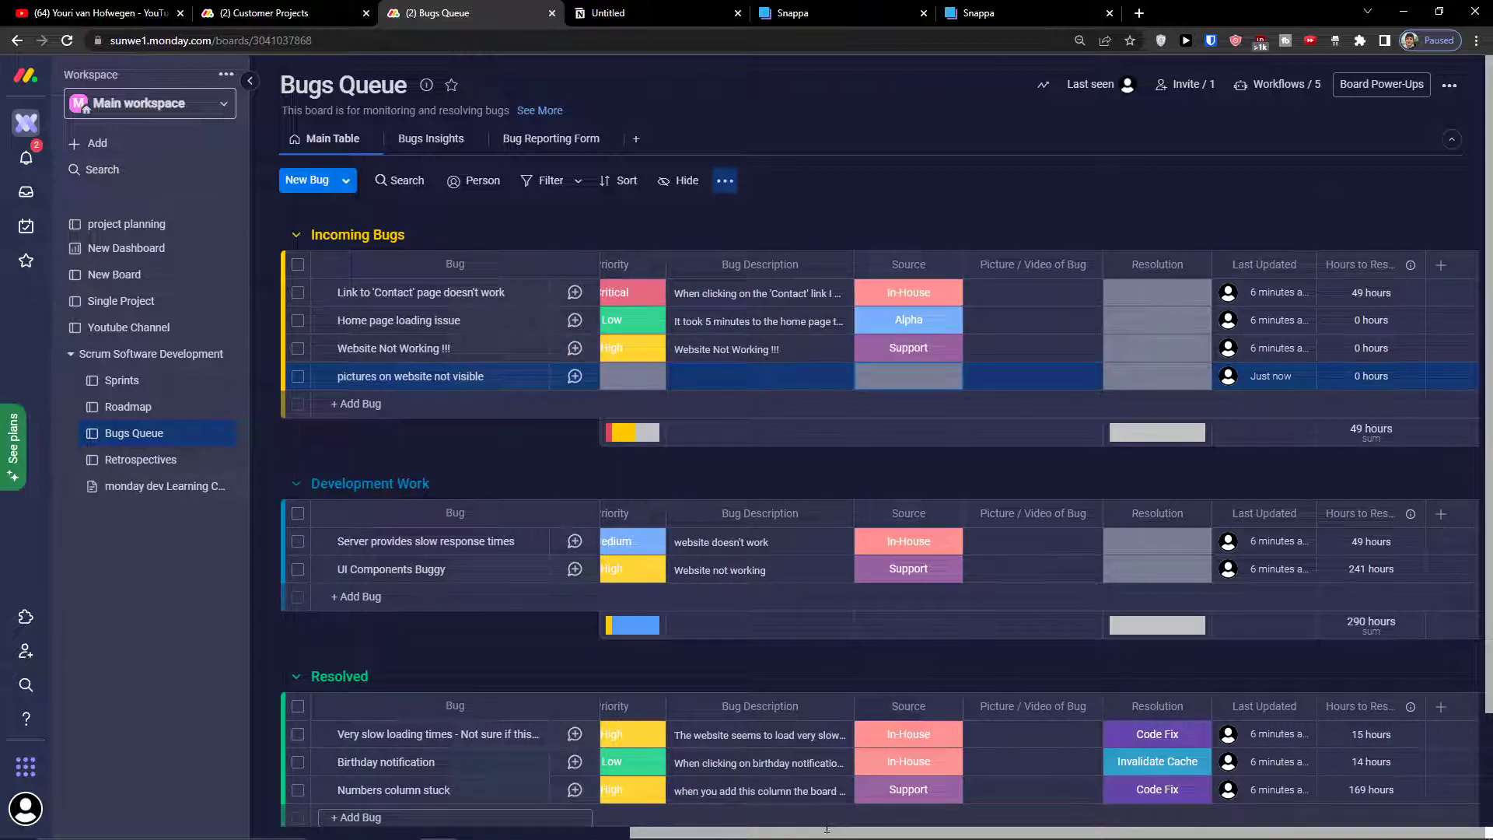
pyautogui.moveTo(827, 830); pyautogui.dragTo(404, 835)
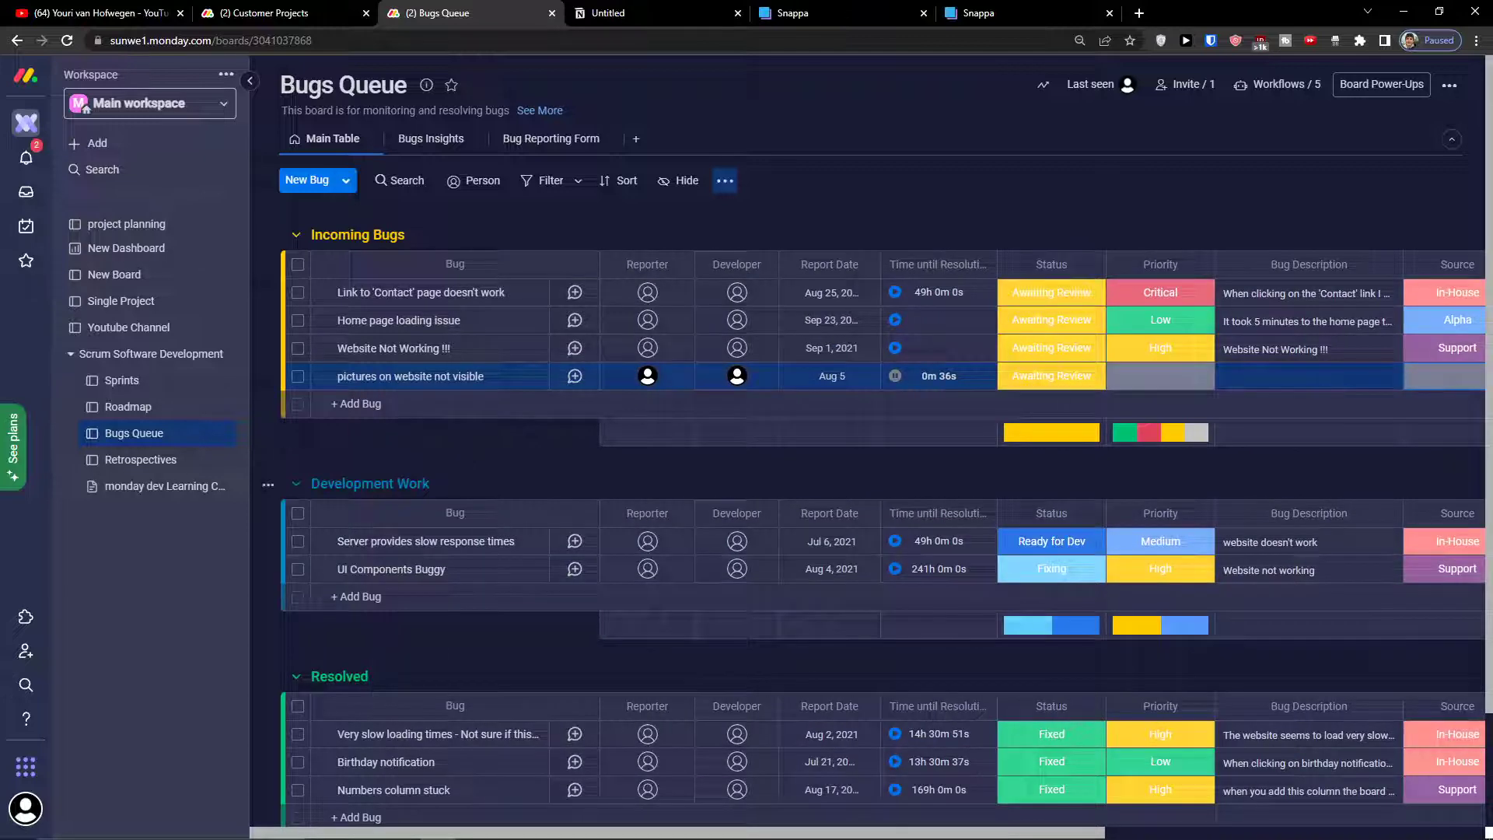
pyautogui.scroll(-2, 366, 565)
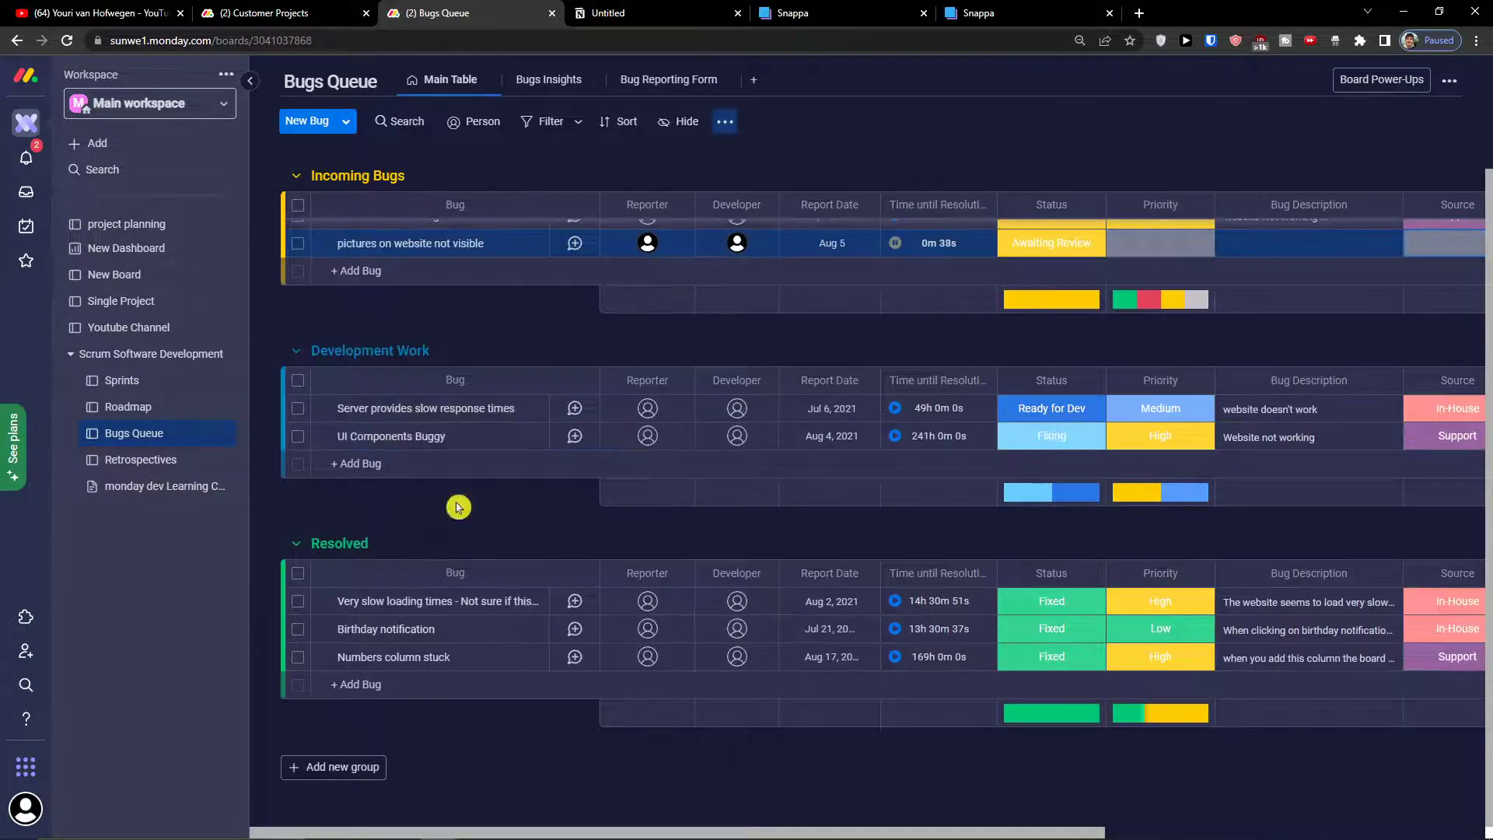
pyautogui.scroll(3, 489, 591)
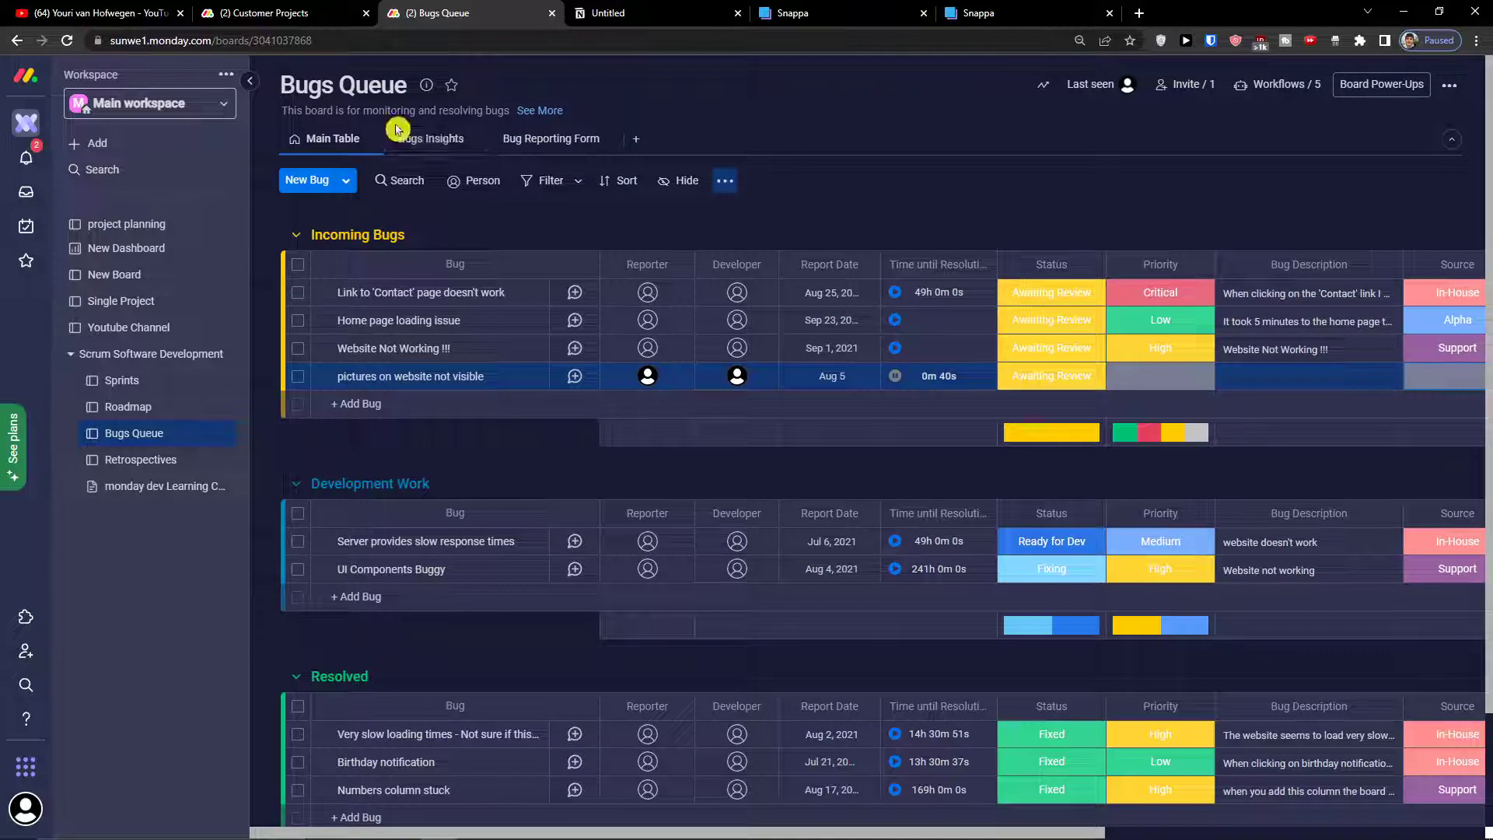
# Step: Review the Bugs Insights charts and the Bug Reporting Form, and return to the Bugs Queue main table
pyautogui.click(432, 138)
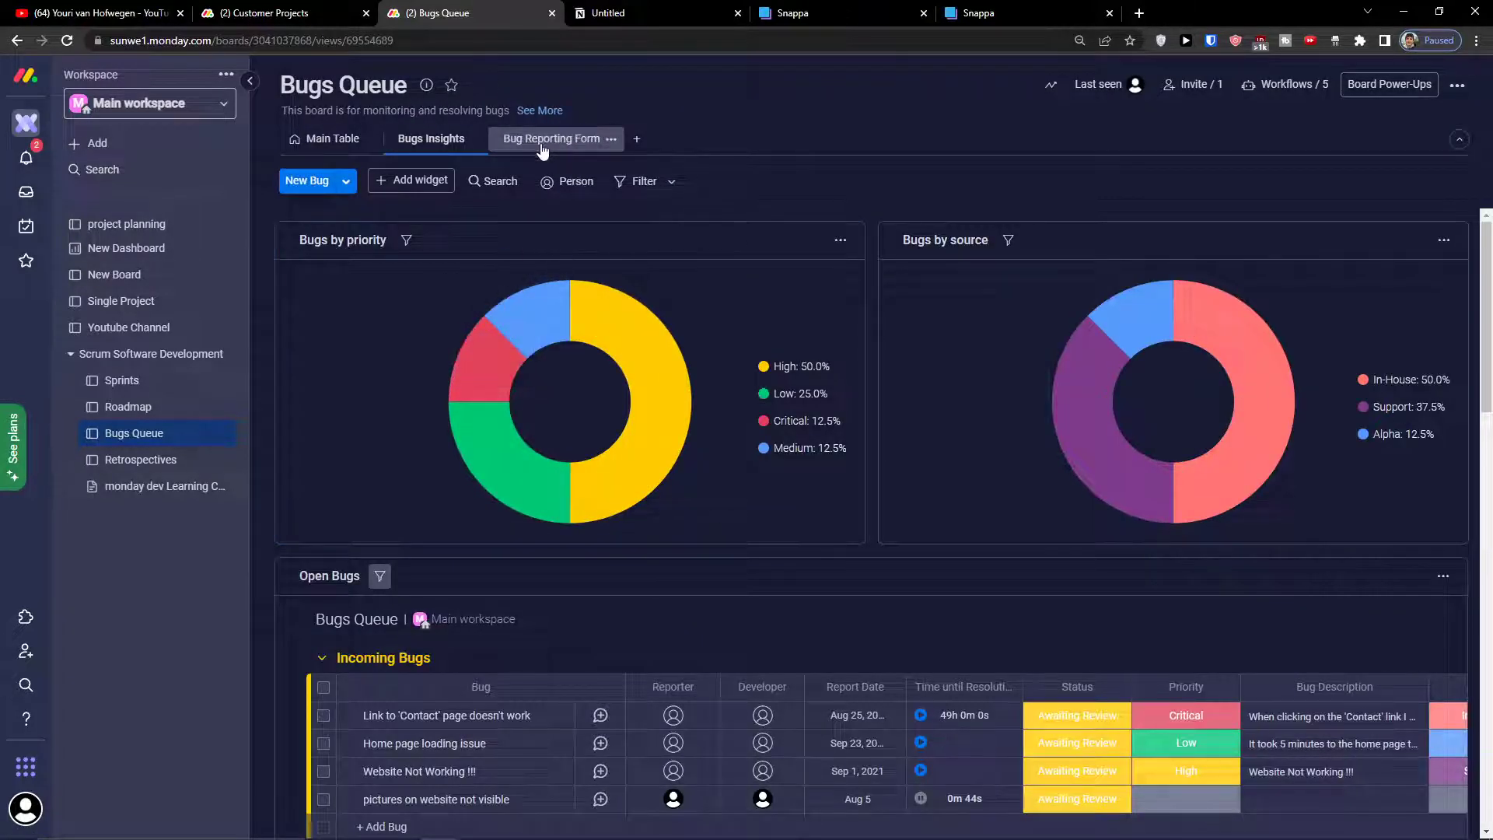
pyautogui.click(542, 148)
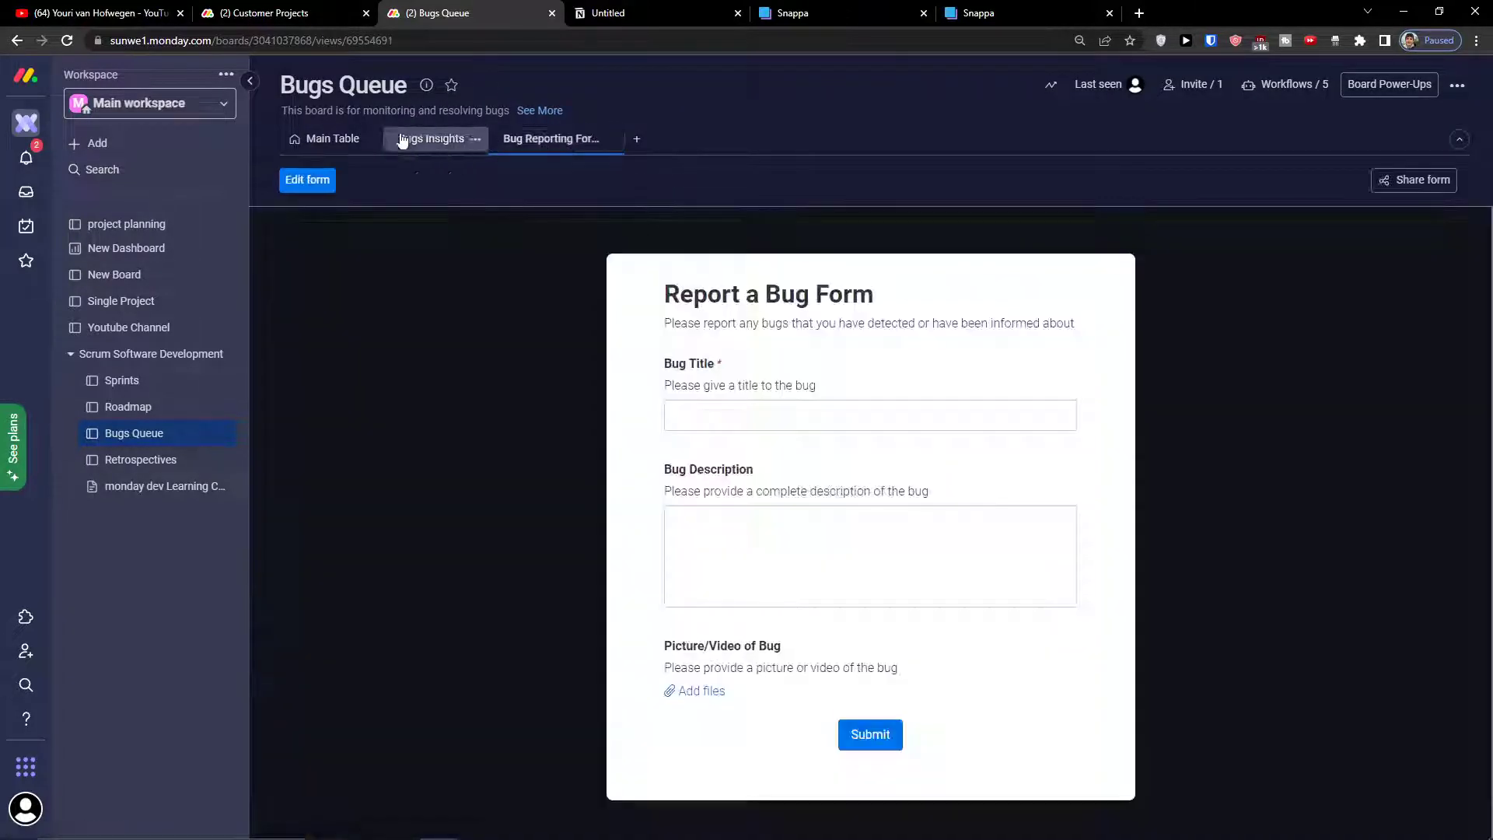
pyautogui.click(333, 139)
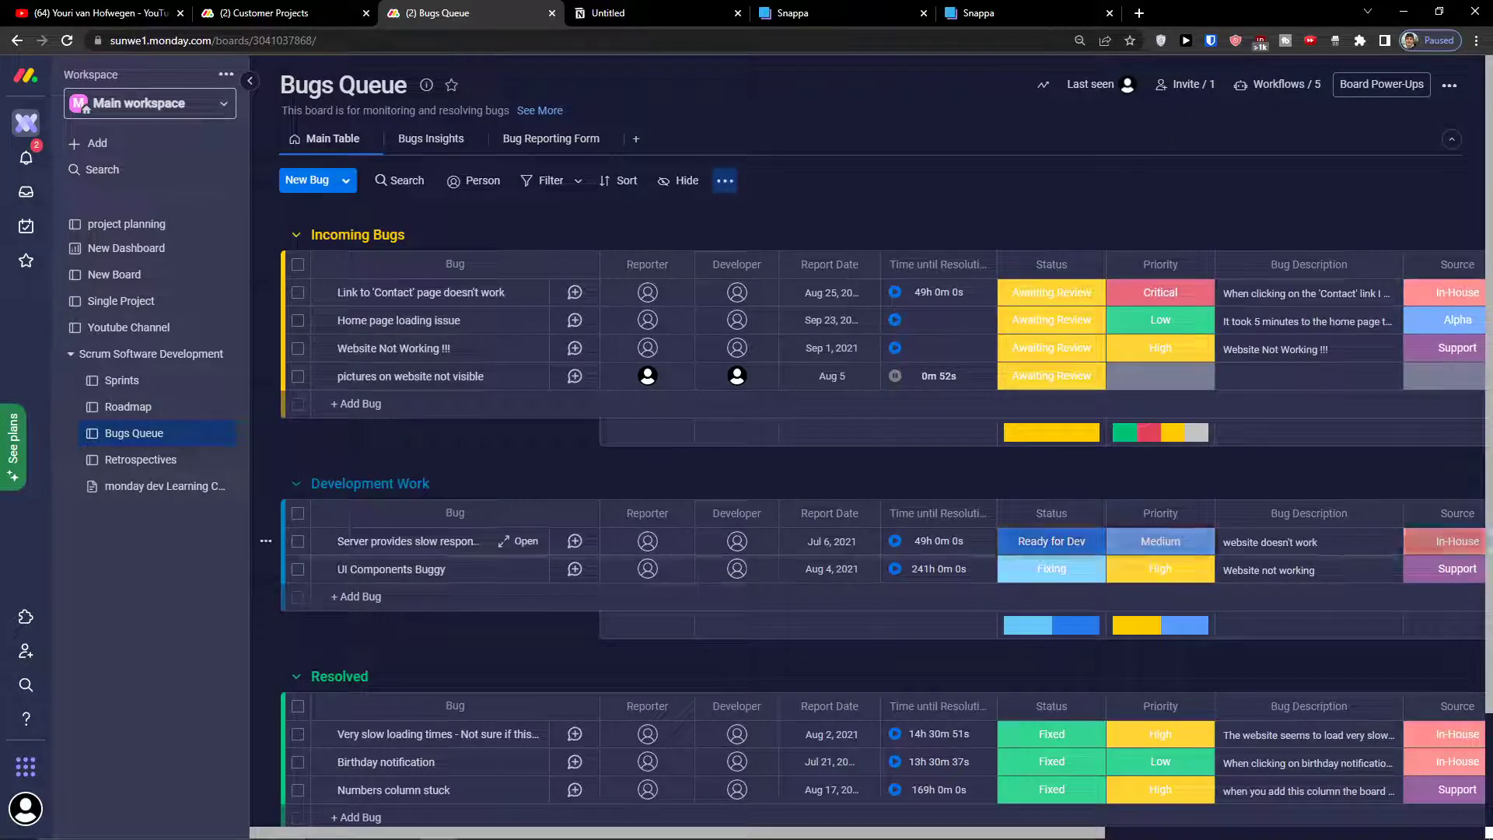
# Step: Add a Kanban view to the Bugs Queue board with its default name, and compare it with the main table
pyautogui.click(637, 141)
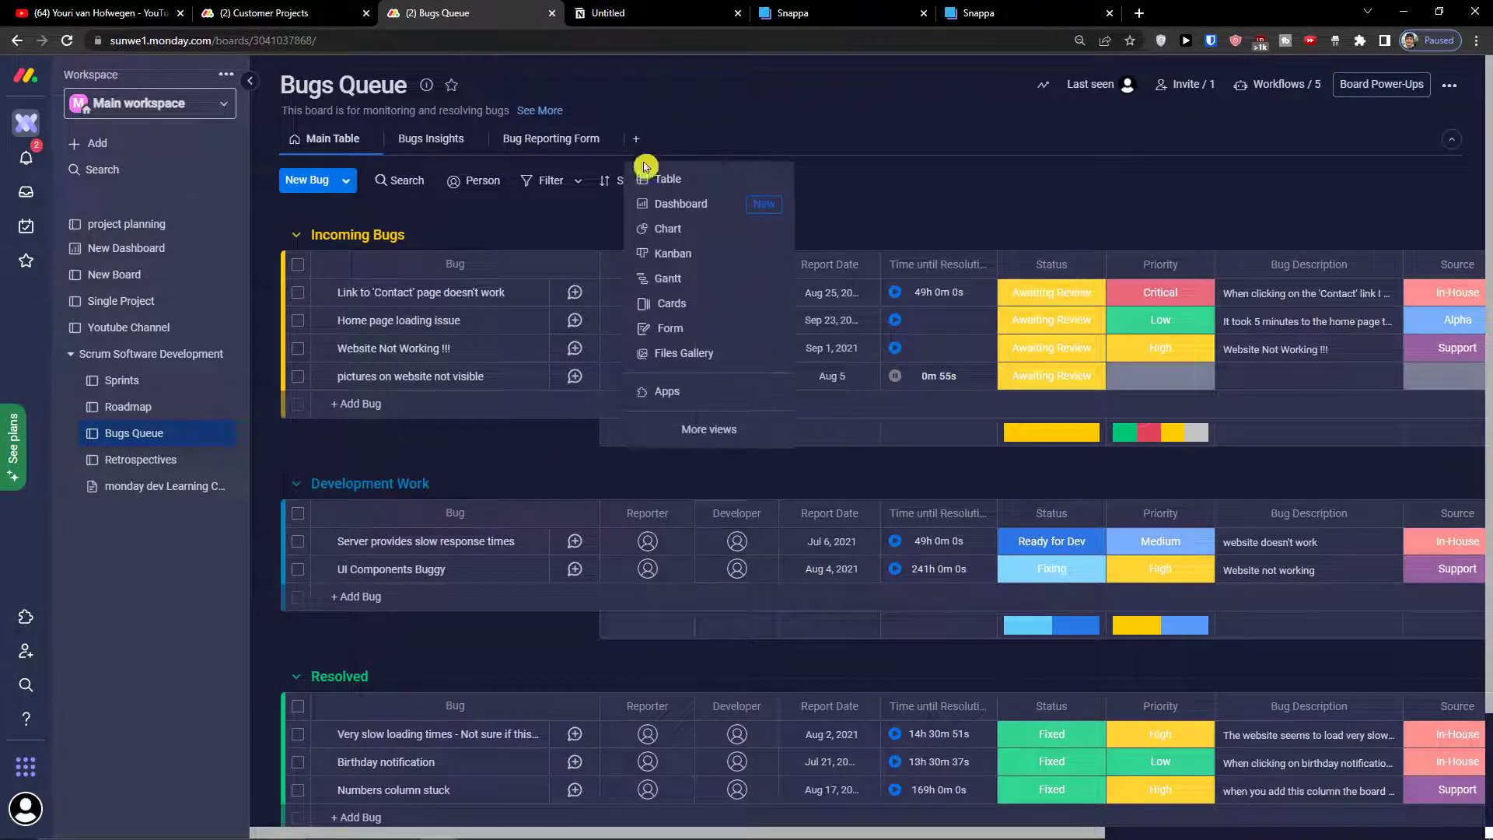
pyautogui.click(656, 256)
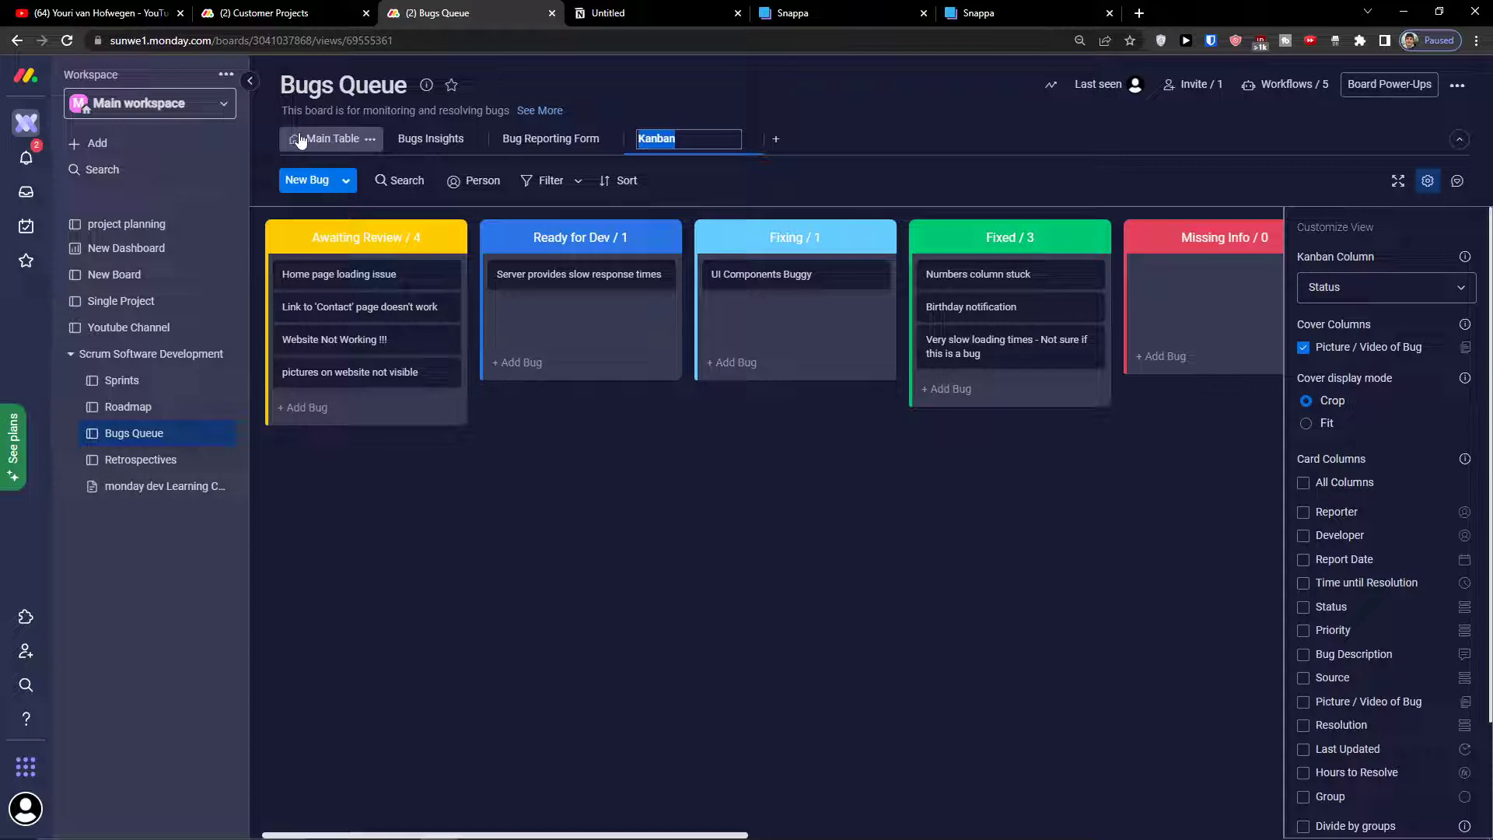
pyautogui.click(1344, 520)
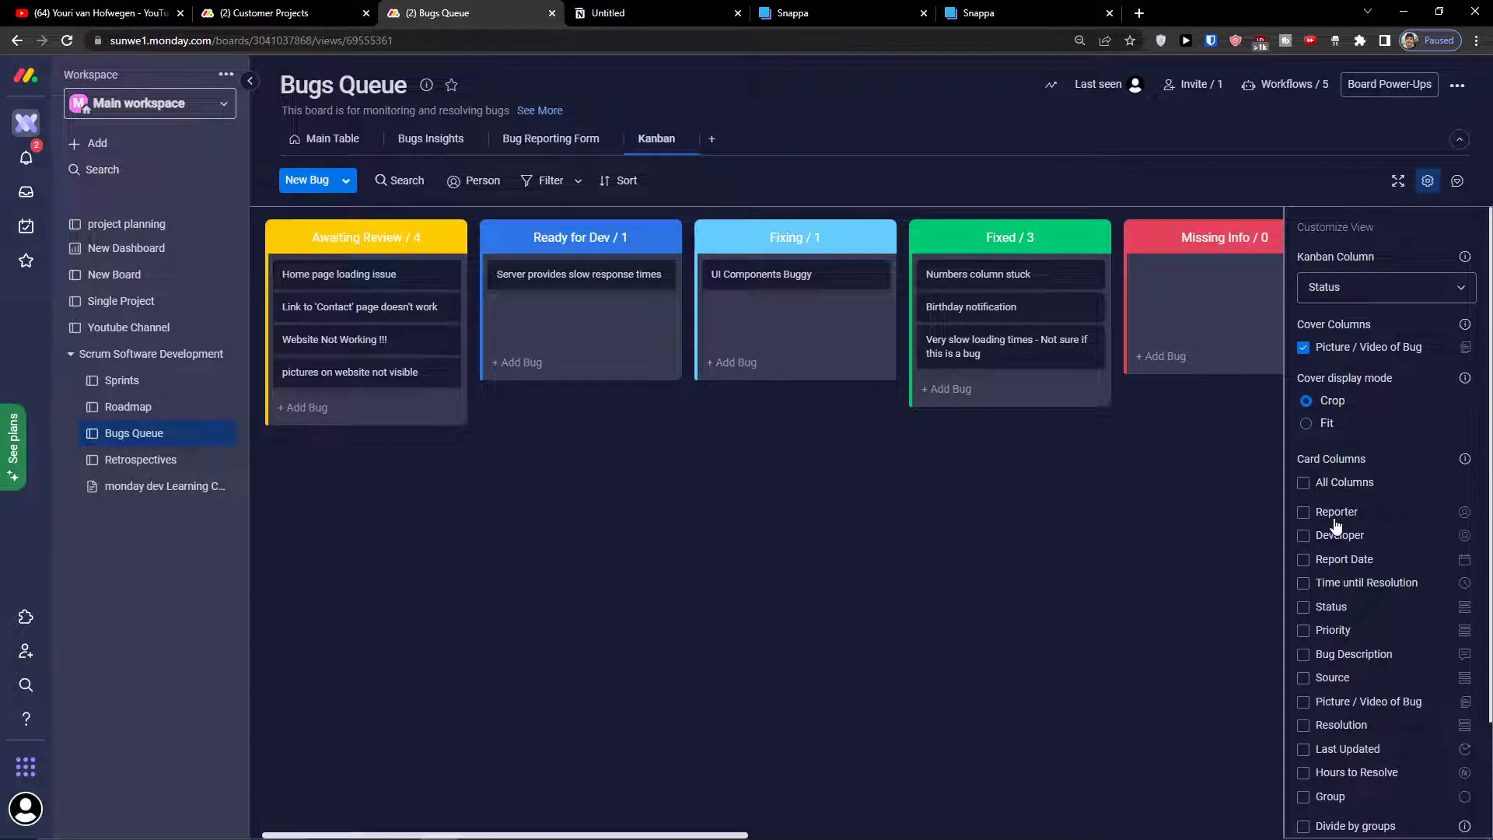
pyautogui.click(1344, 520)
pyautogui.click(343, 140)
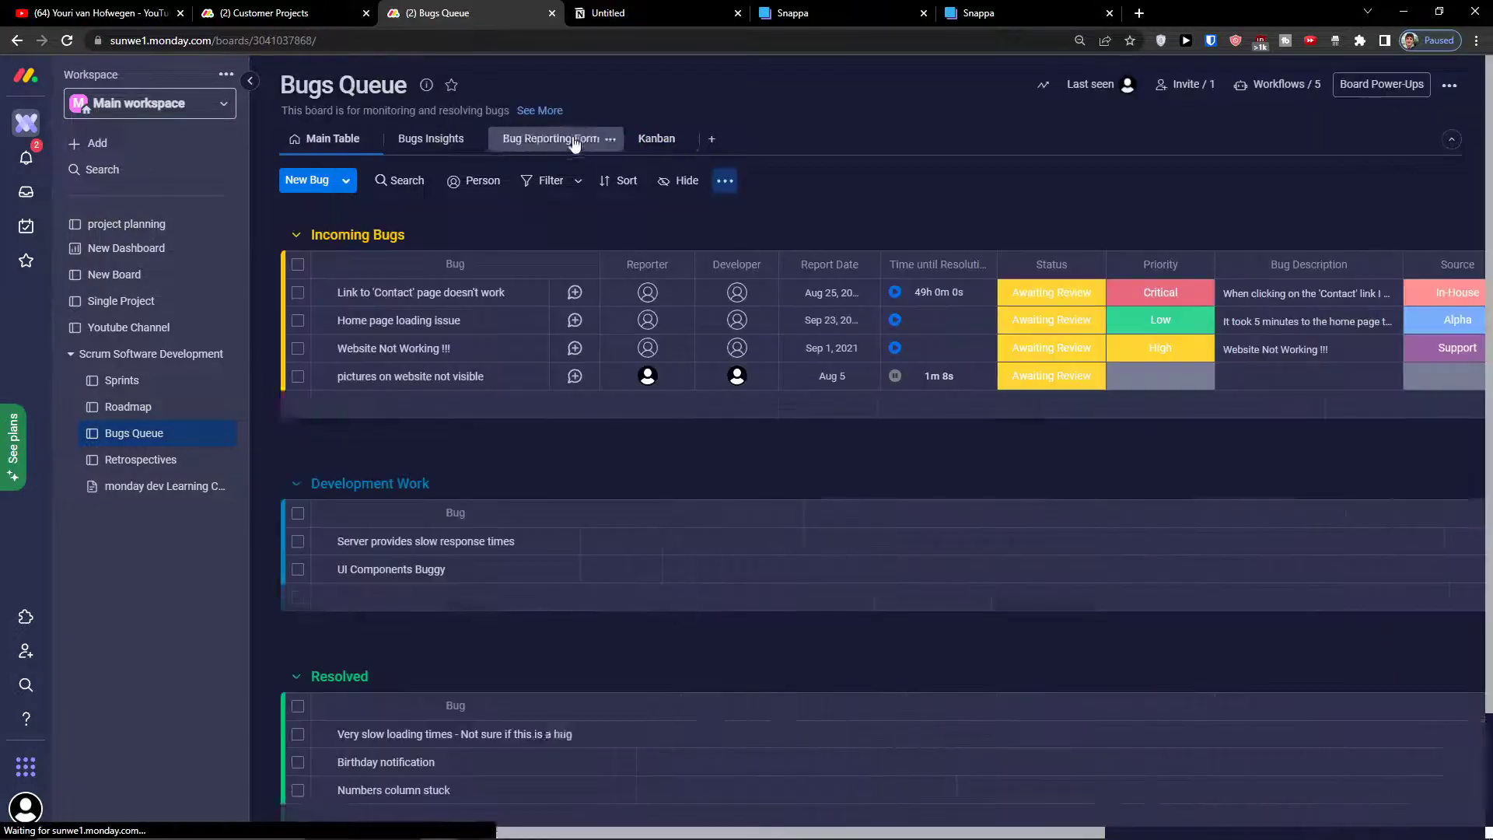
pyautogui.click(656, 138)
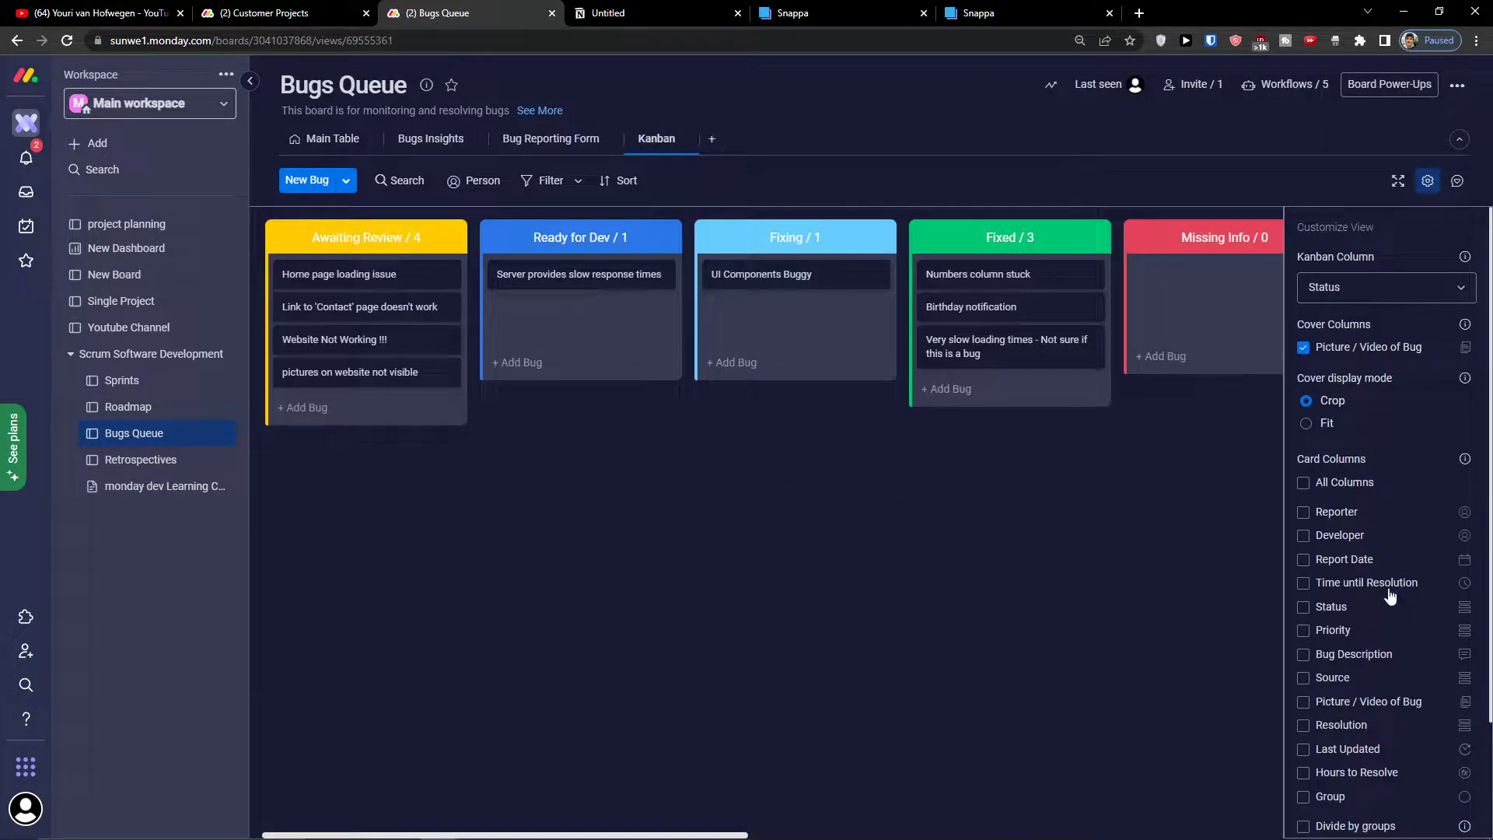
# Step: Divide the Kanban view by groups and look through the Incoming Bugs, Development Work and Resolved sections
pyautogui.scroll(-2, 1390, 595)
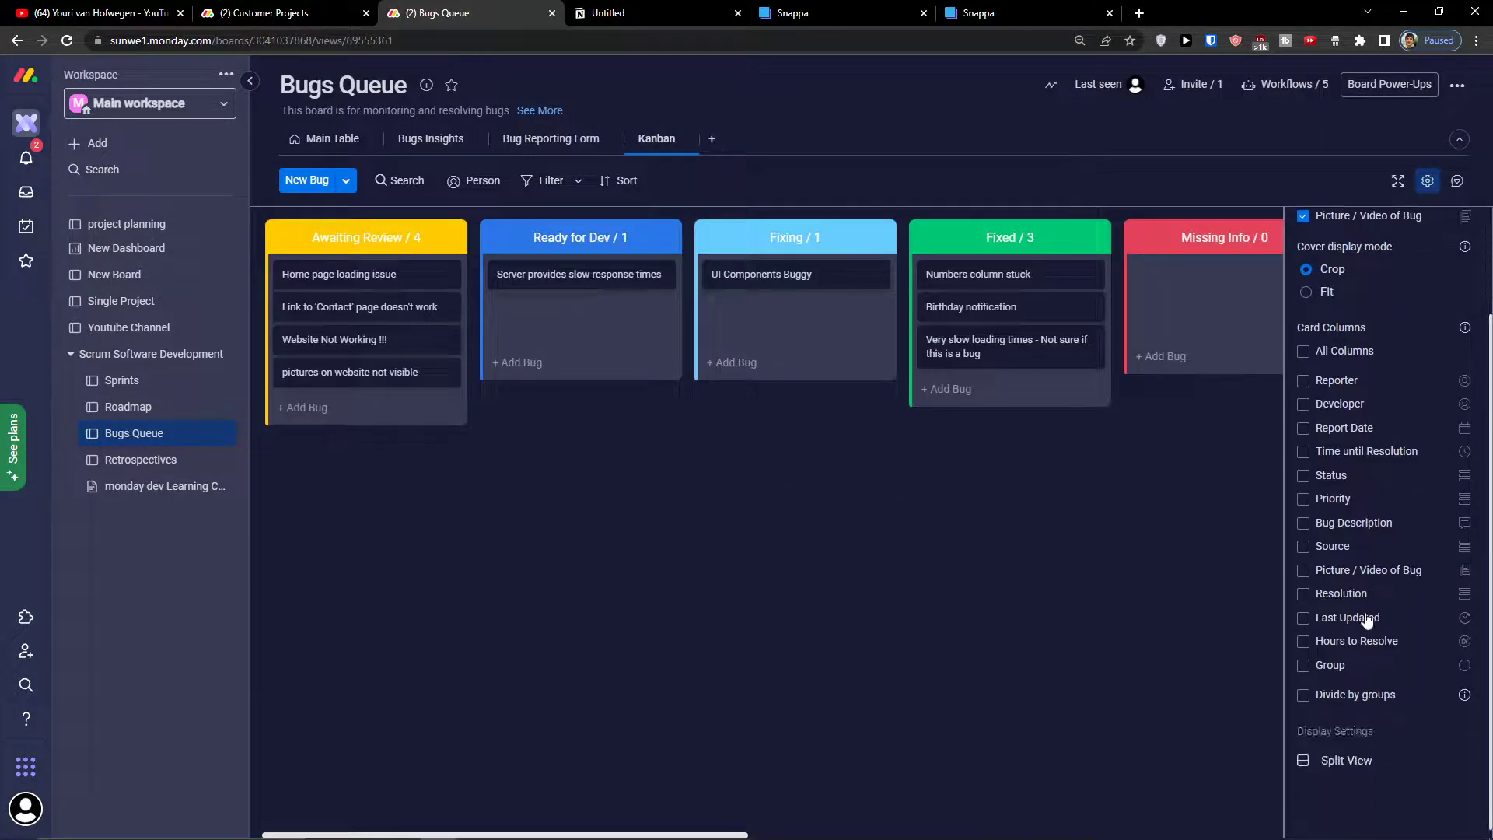
pyautogui.click(1332, 688)
pyautogui.scroll(-5, 387, 394)
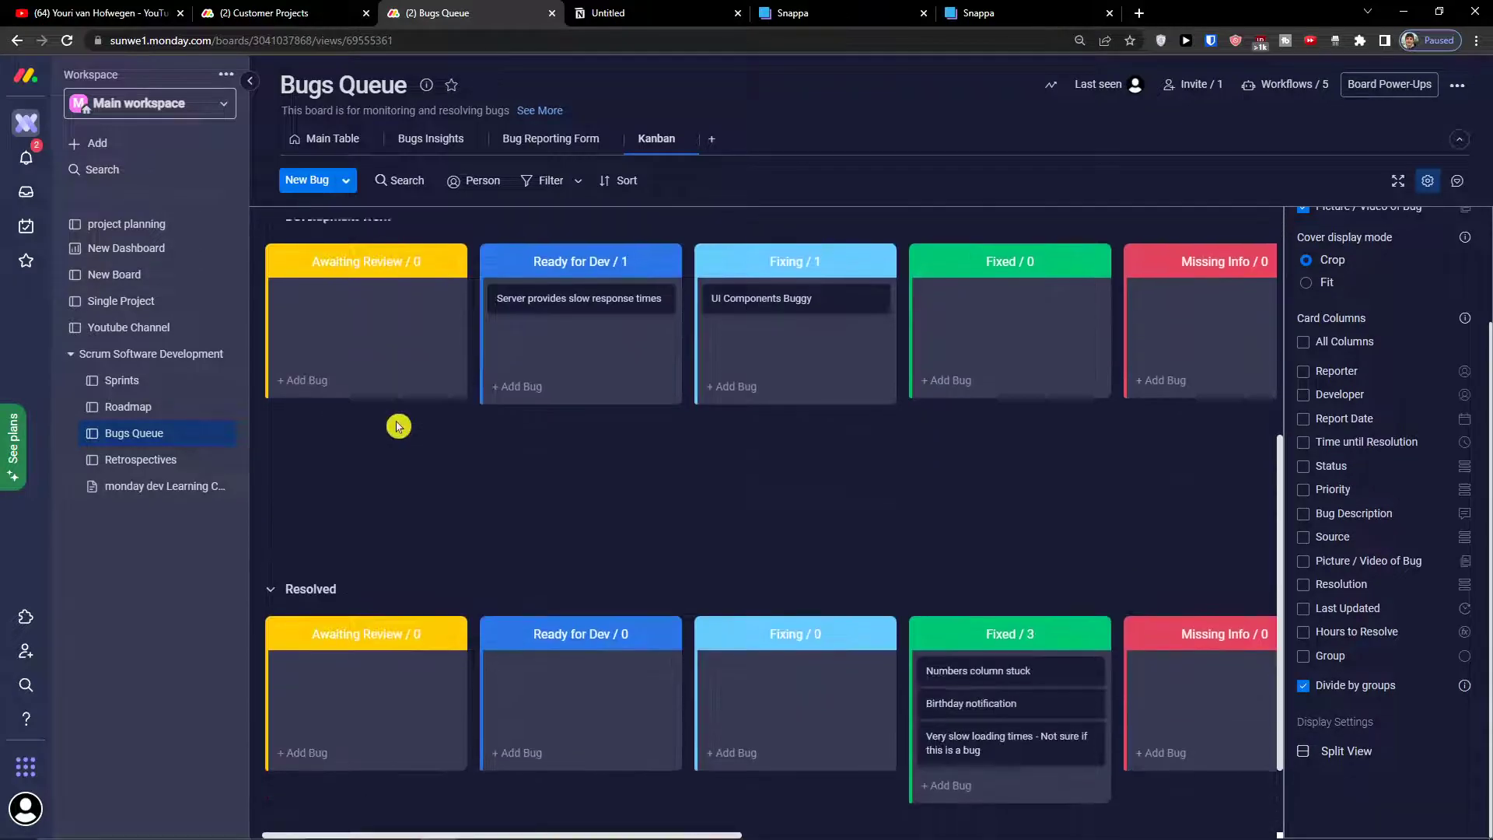
pyautogui.scroll(5, 409, 433)
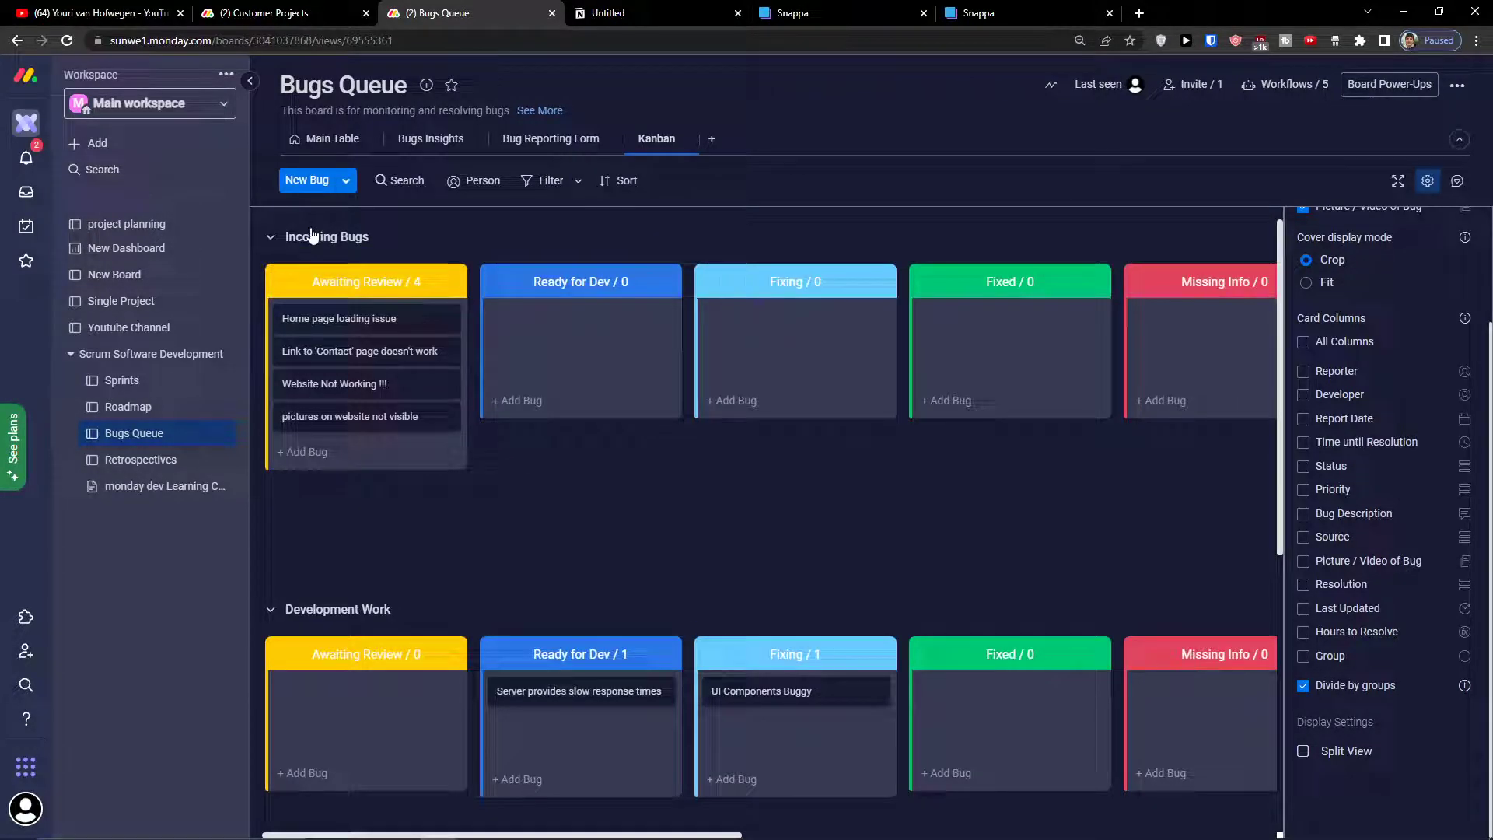
pyautogui.scroll(-5, 449, 690)
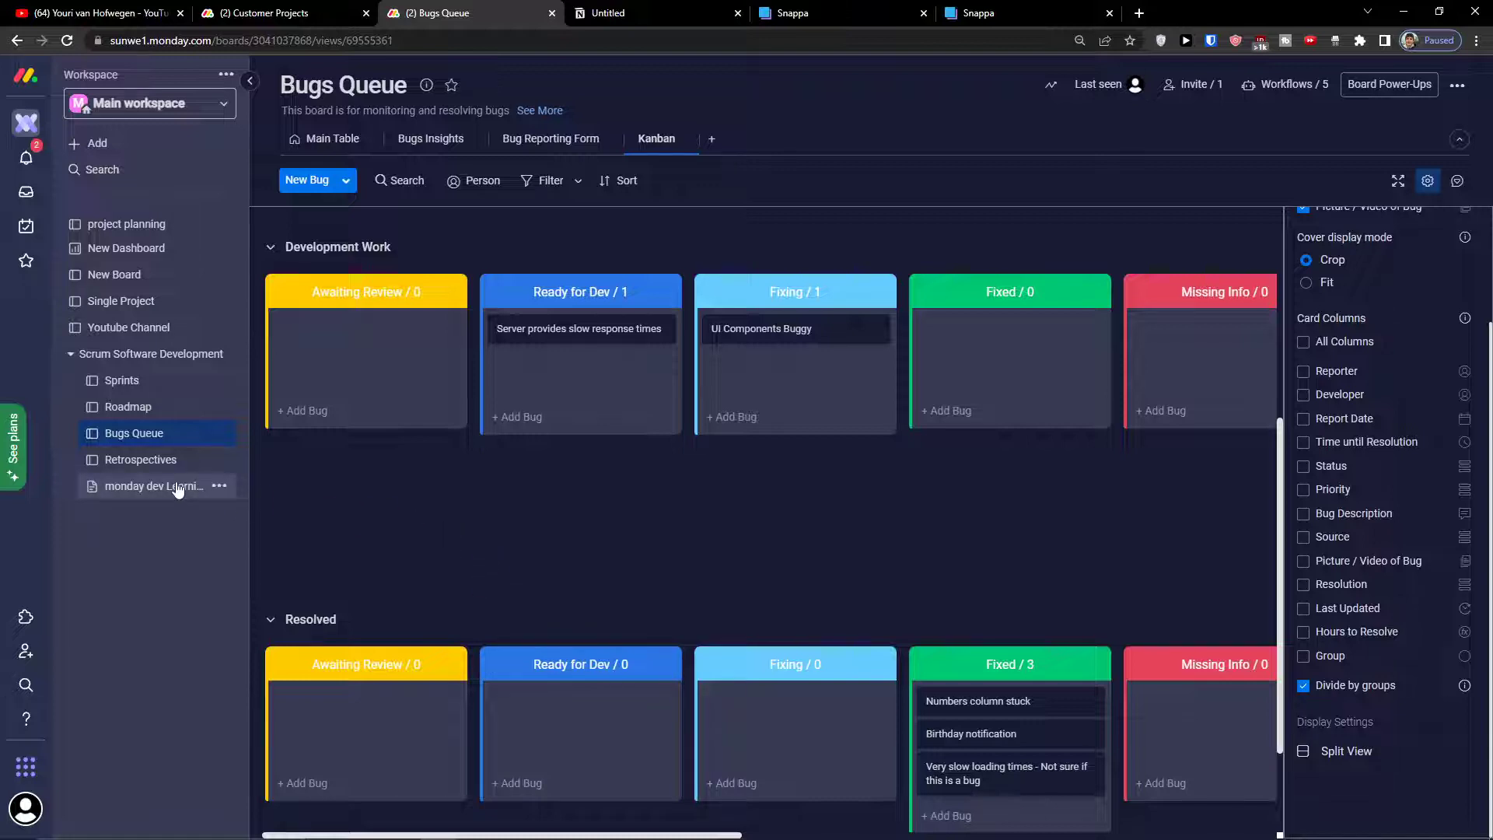
# Step: Open the Retrospectives board, view the type labels for "Send agenda for meetings", and try voting on it before withdrawing the vote
pyautogui.click(139, 460)
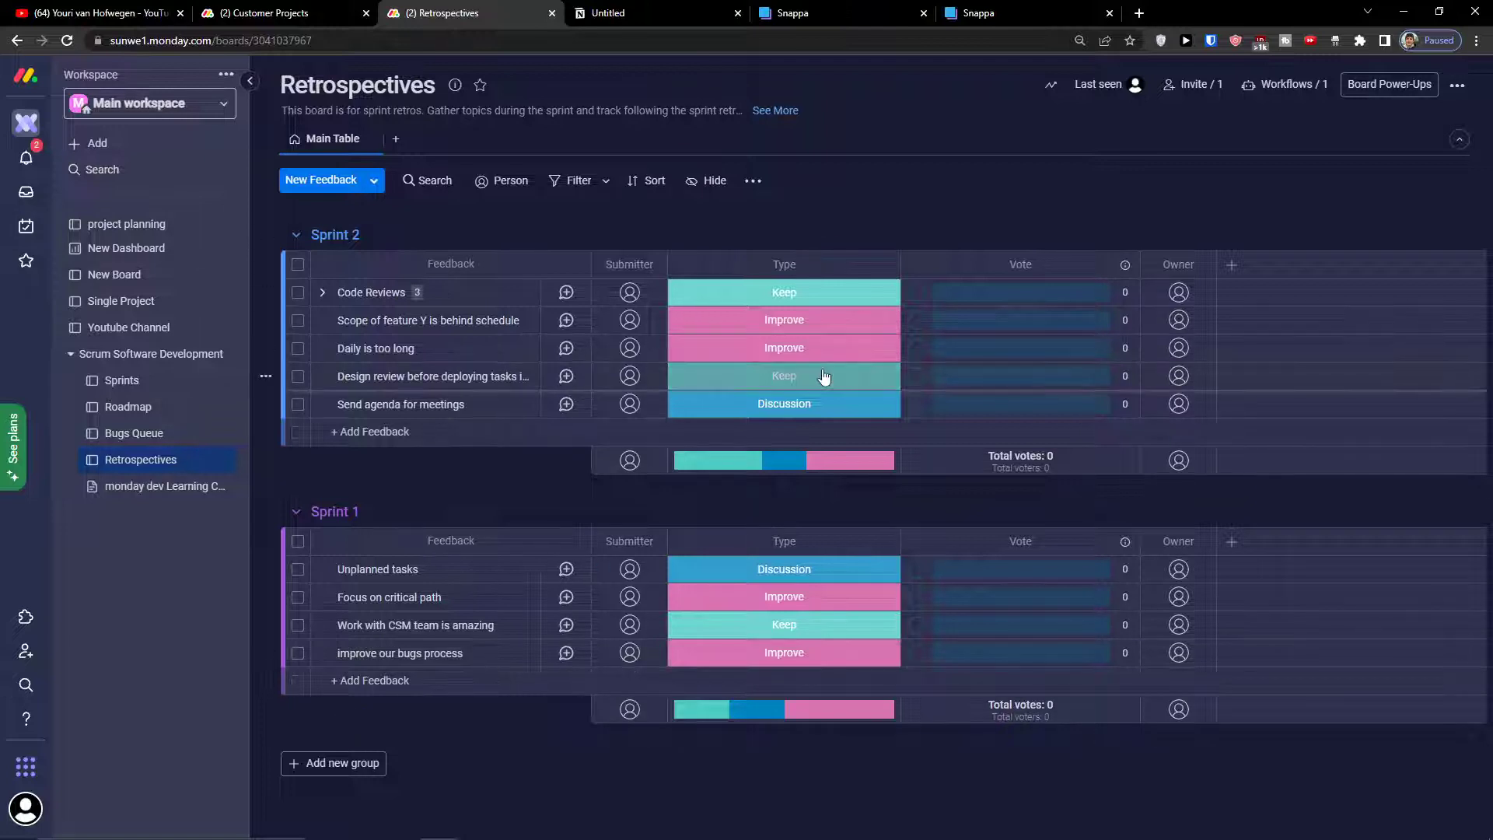
pyautogui.click(760, 404)
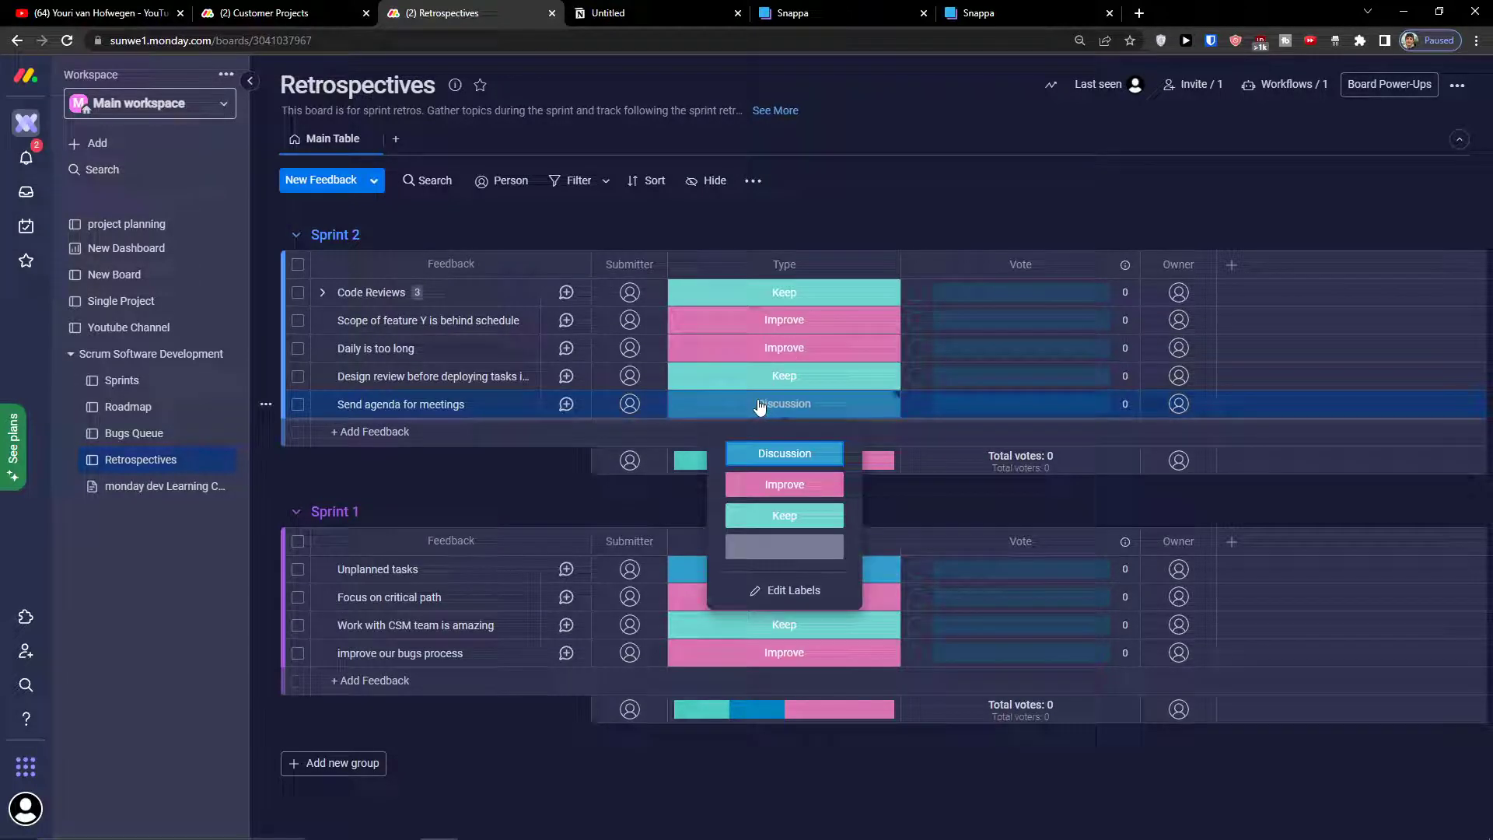
pyautogui.click(1054, 410)
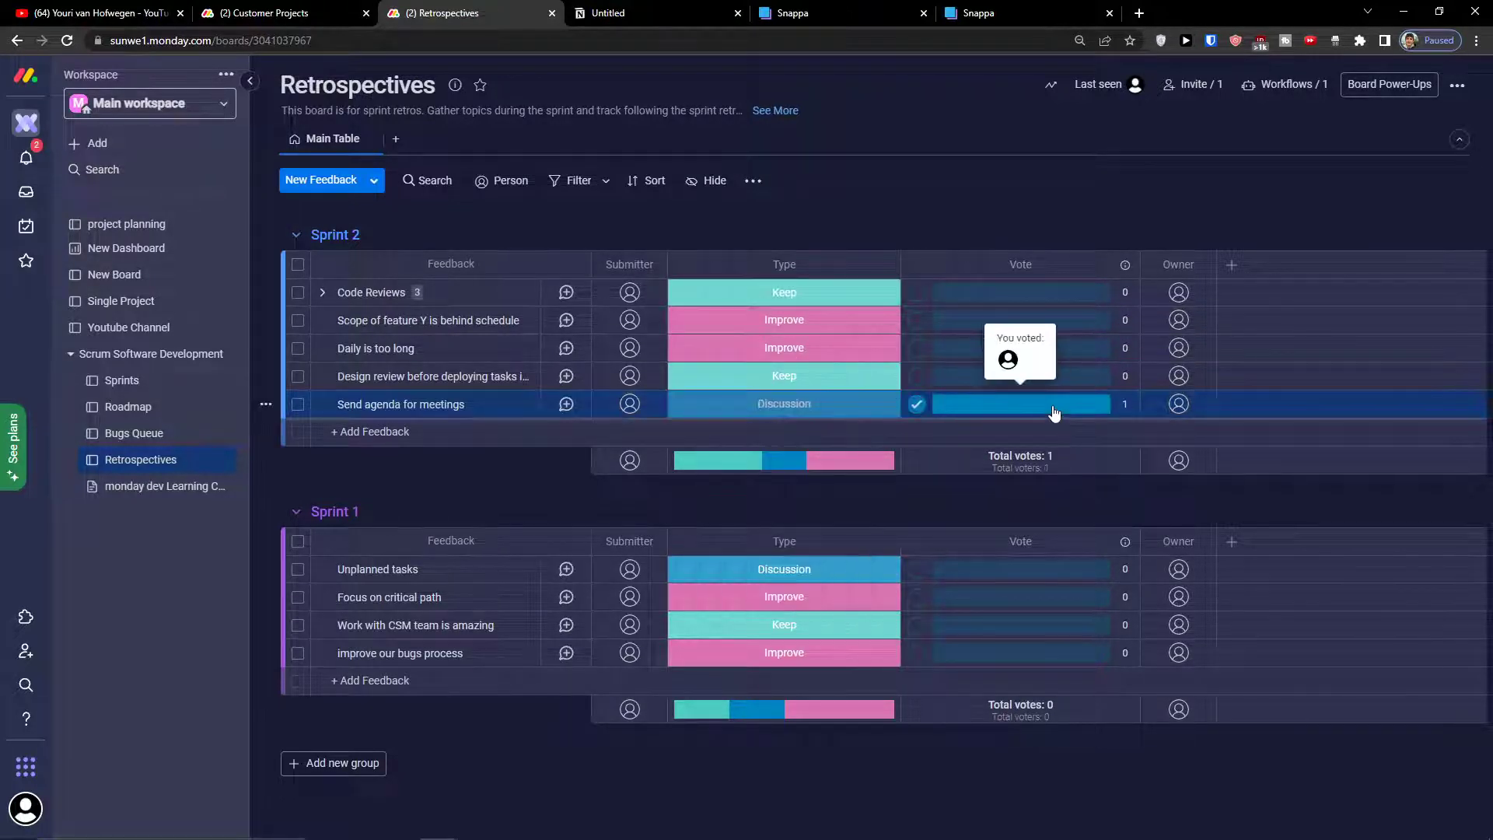
pyautogui.click(1053, 410)
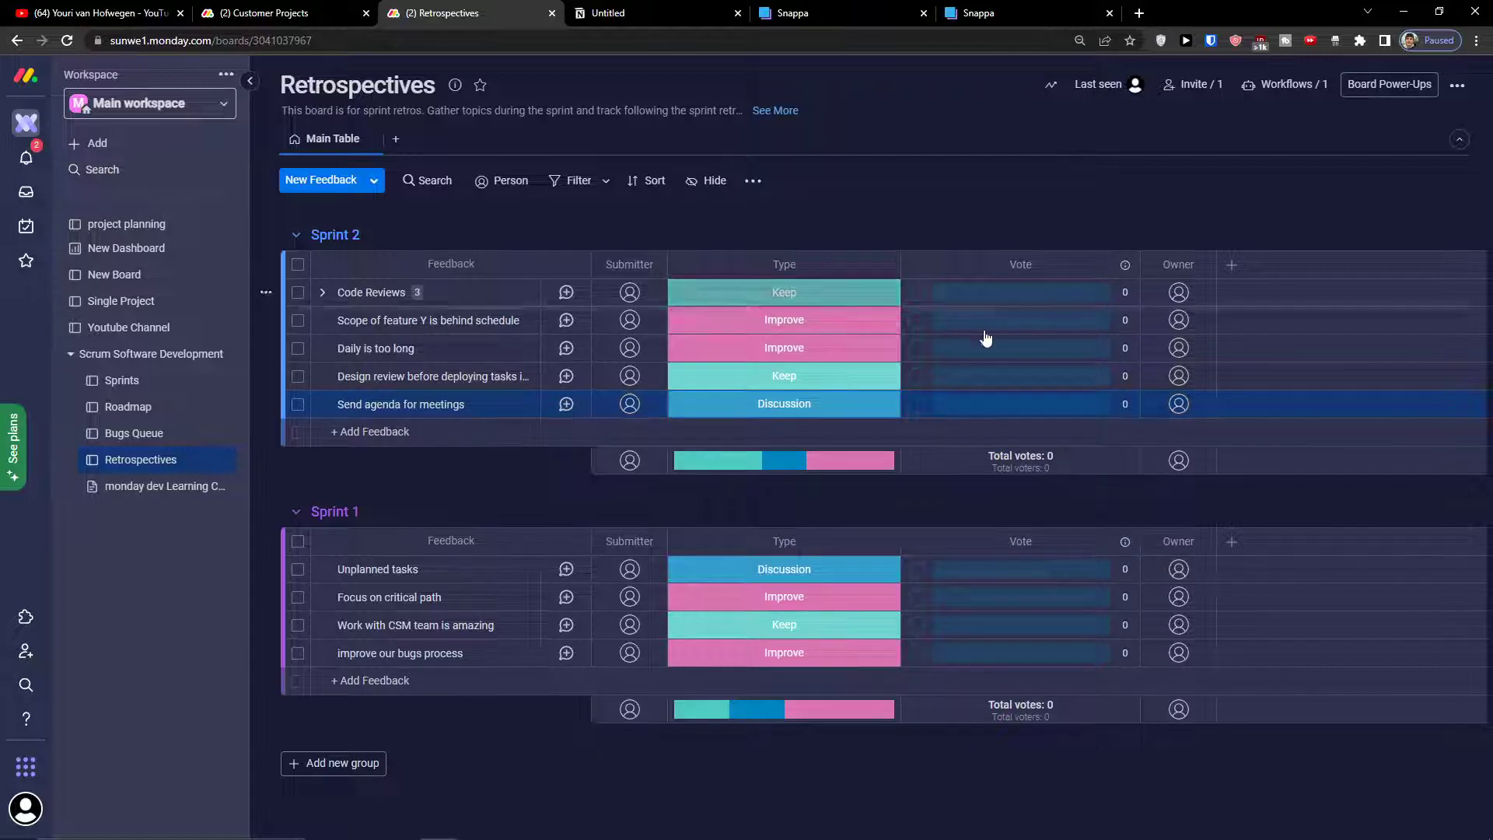
# Step: Read the full description of the Retrospectives board, close it, and return to the Sprints board
pyautogui.click(759, 110)
pyautogui.hotkey('ctrl', 'a')
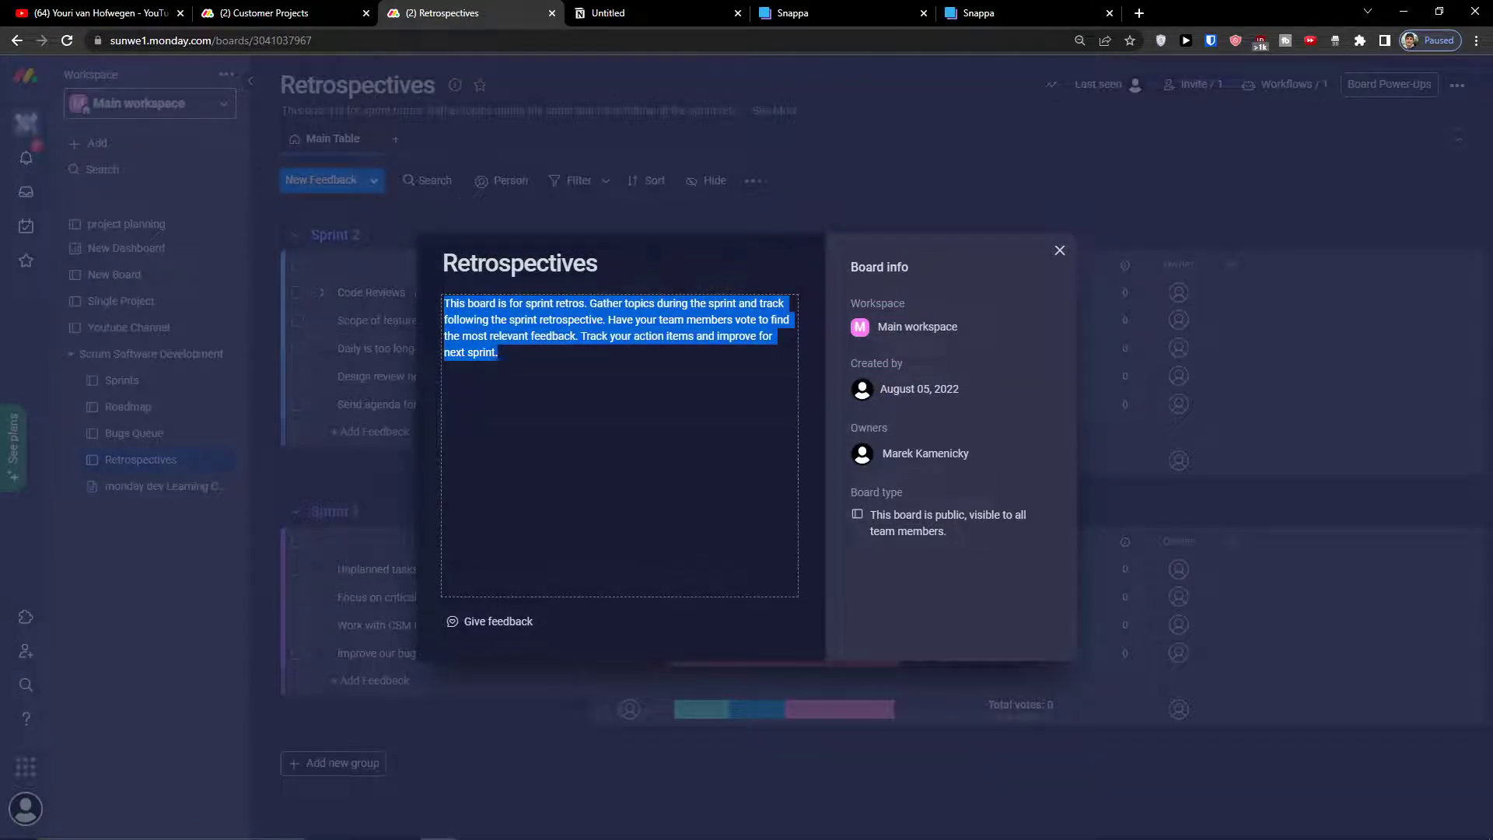
pyautogui.click(87, 489)
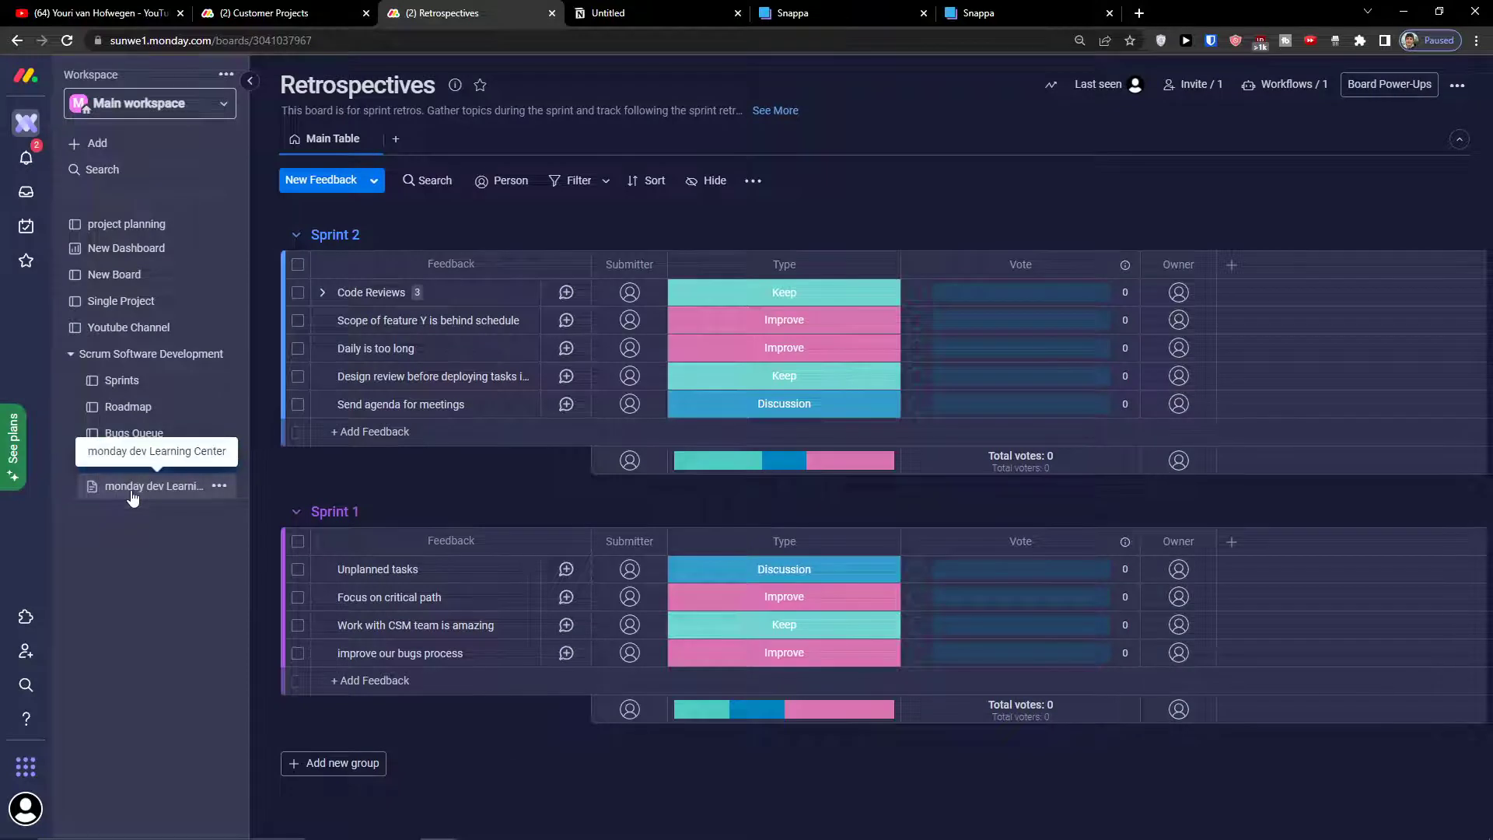
pyautogui.click(121, 380)
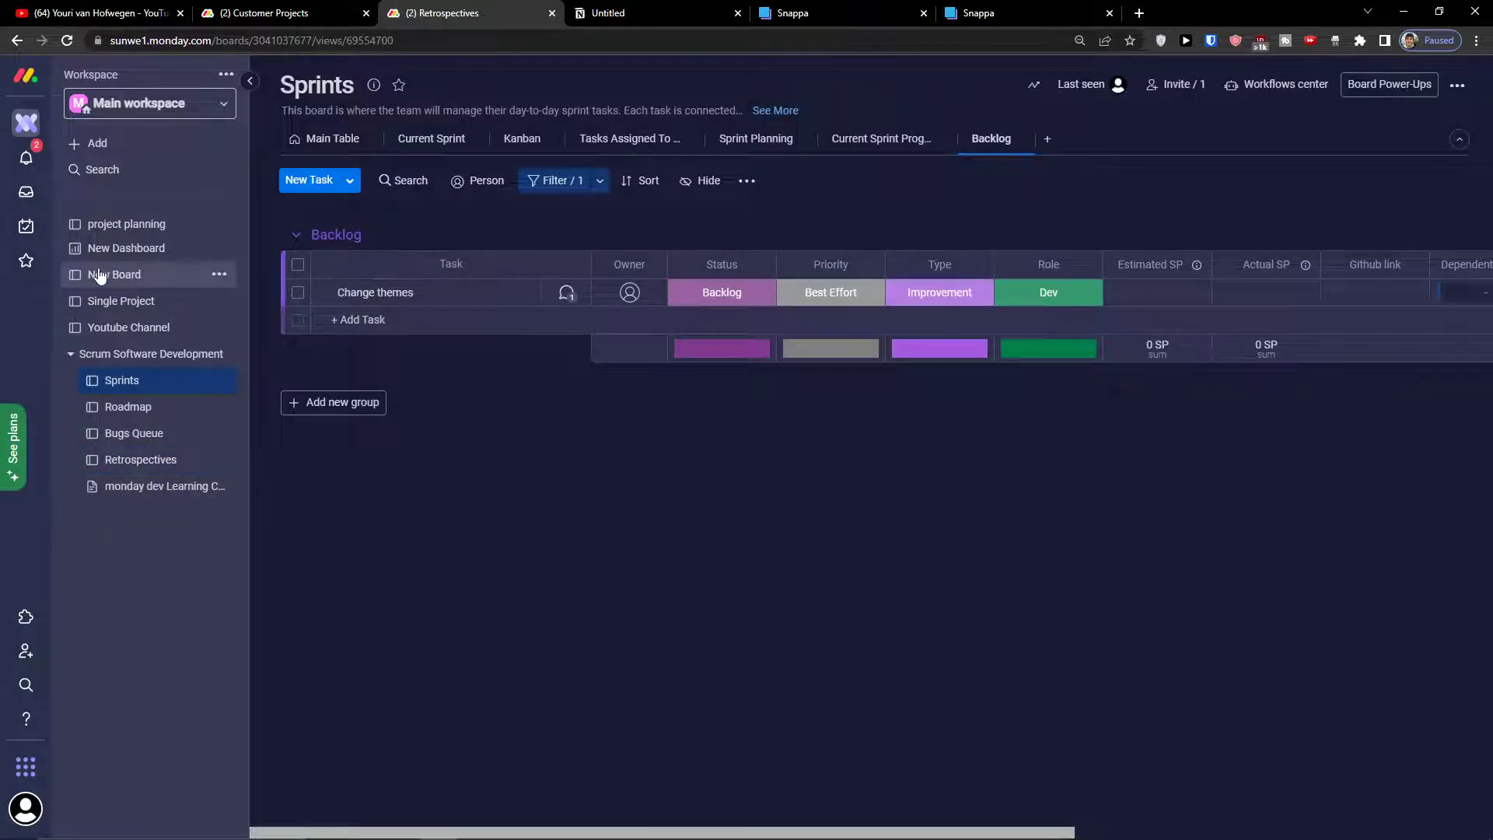
# Step: Browse the Software Development templates in the template center and add the Kanban software development template to the workspace
pyautogui.click(88, 143)
pyautogui.click(327, 227)
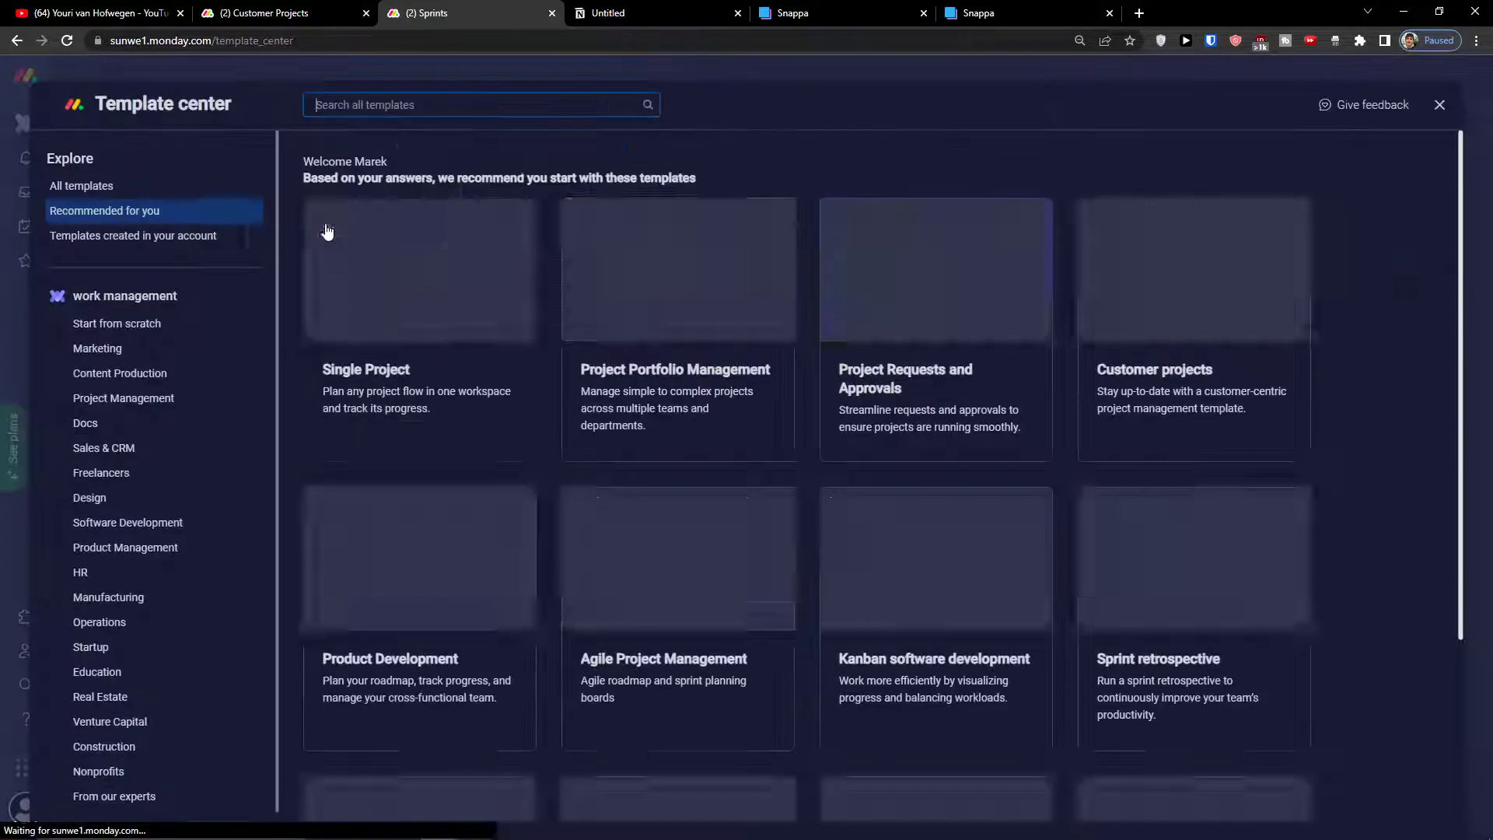
pyautogui.click(124, 522)
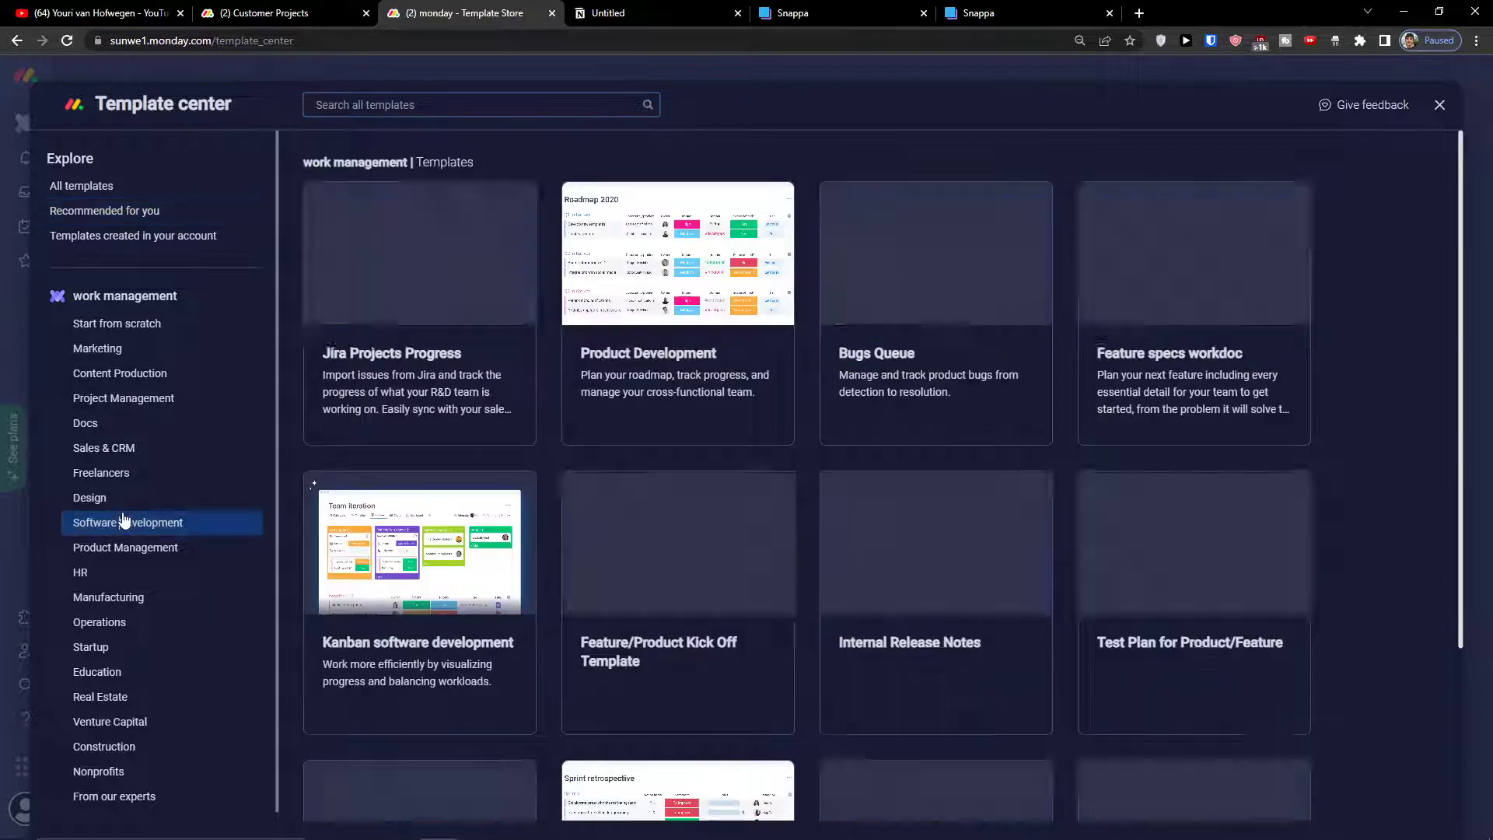
pyautogui.scroll(-3, 660, 315)
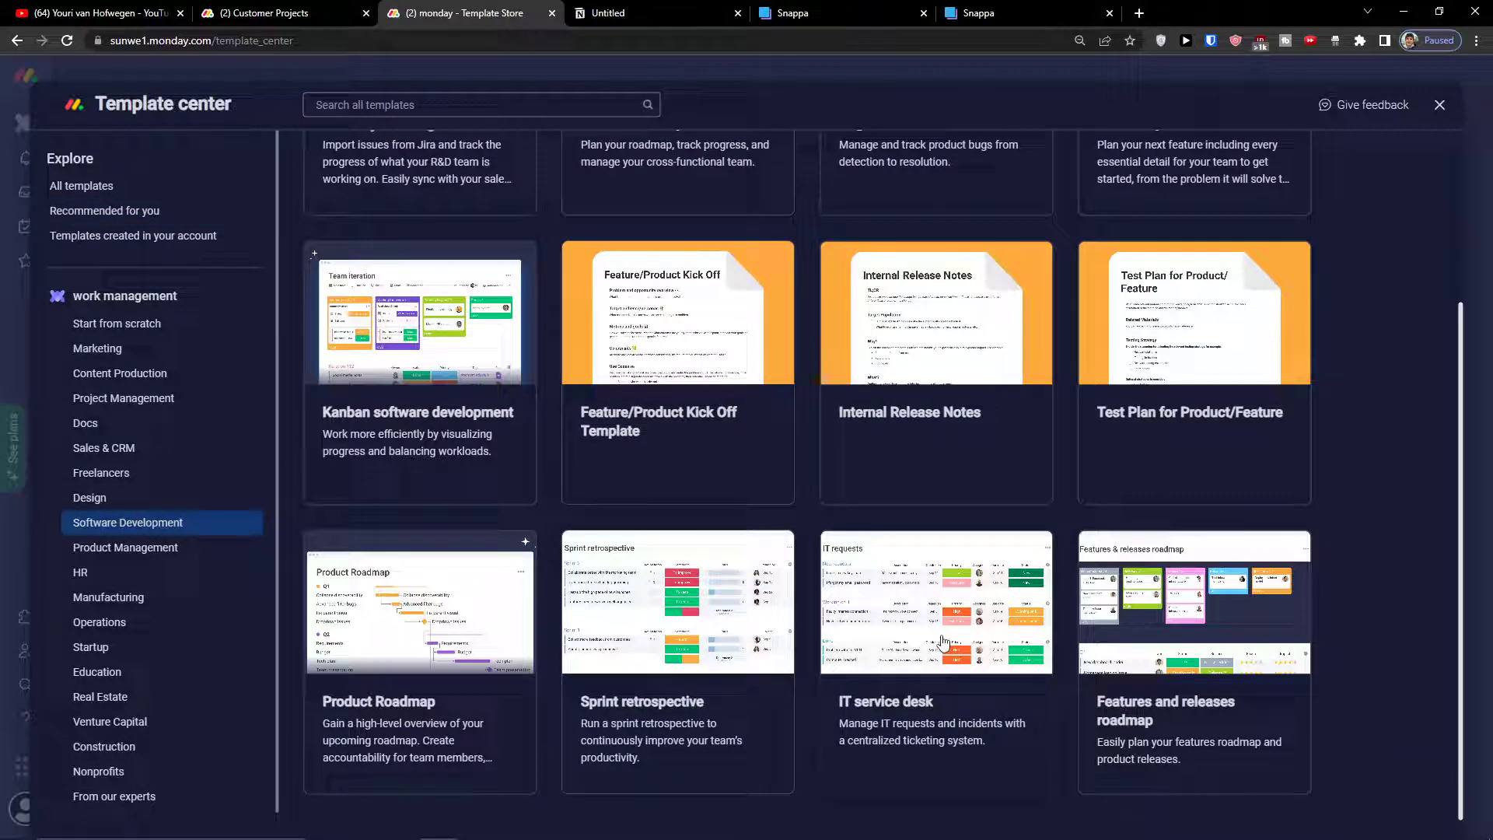
pyautogui.scroll(3, 402, 568)
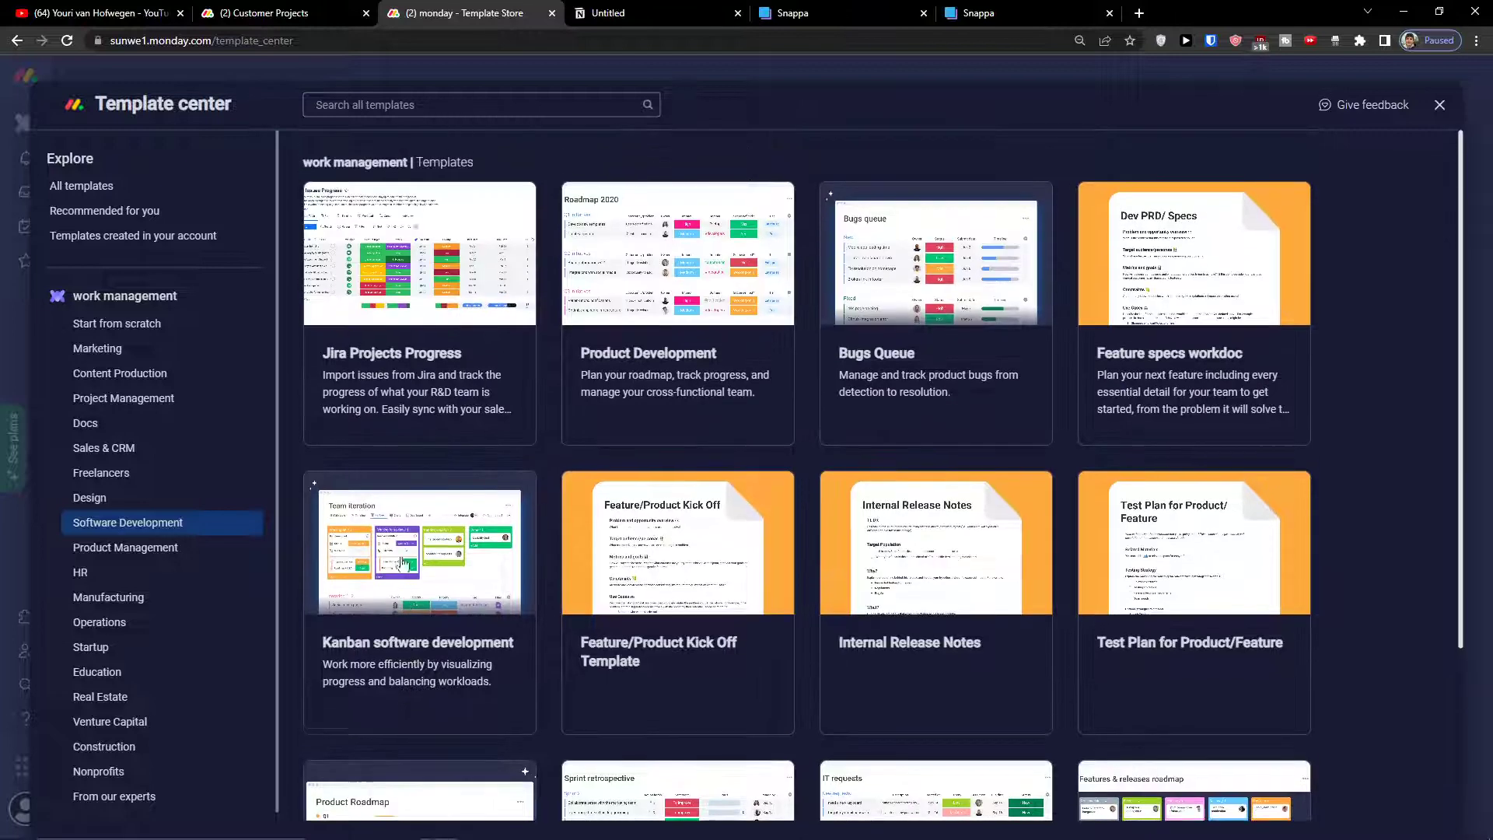
pyautogui.scroll(-3, 1081, 334)
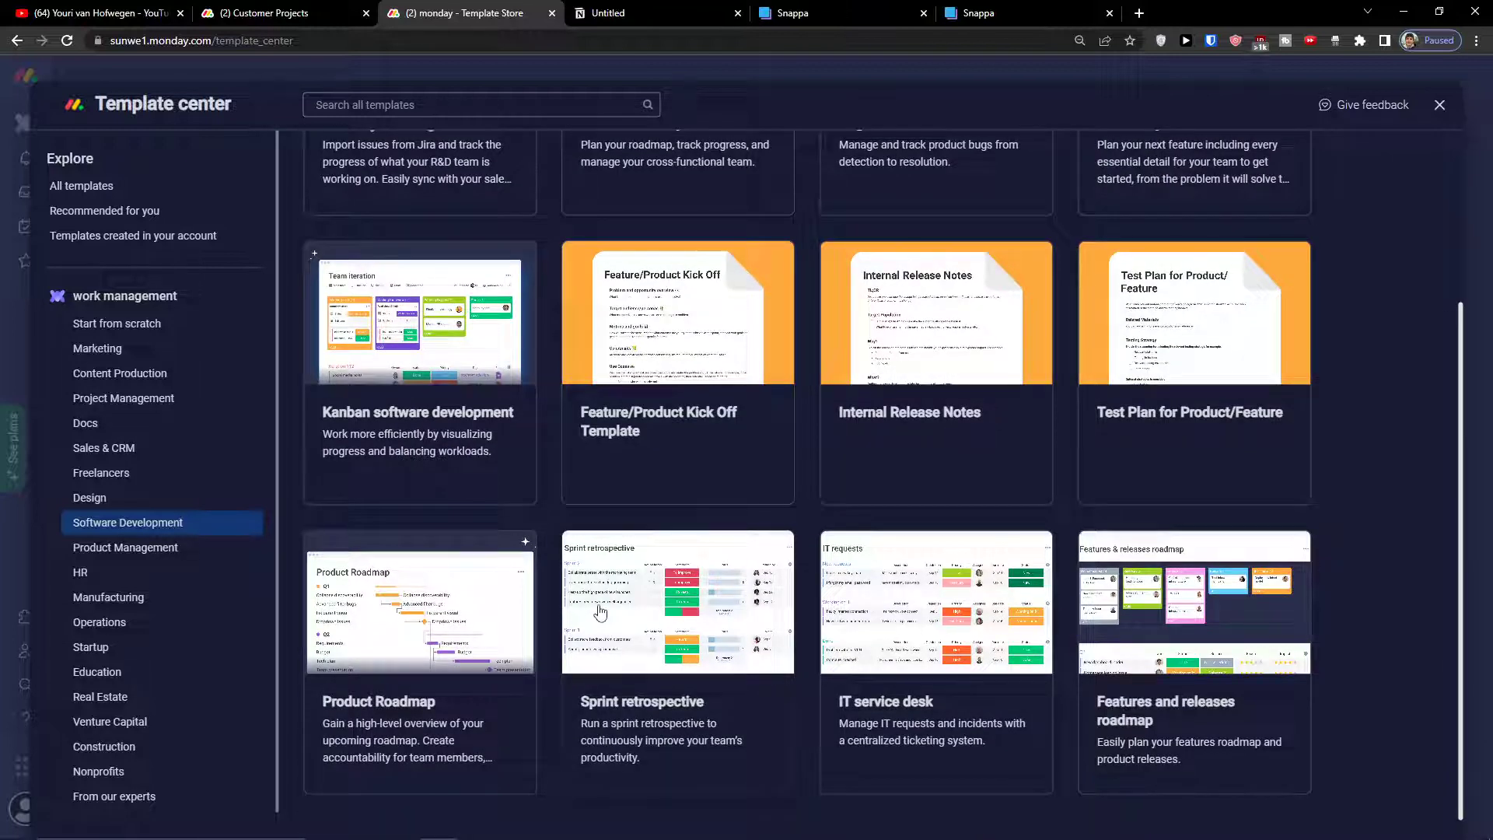
pyautogui.scroll(3, 599, 612)
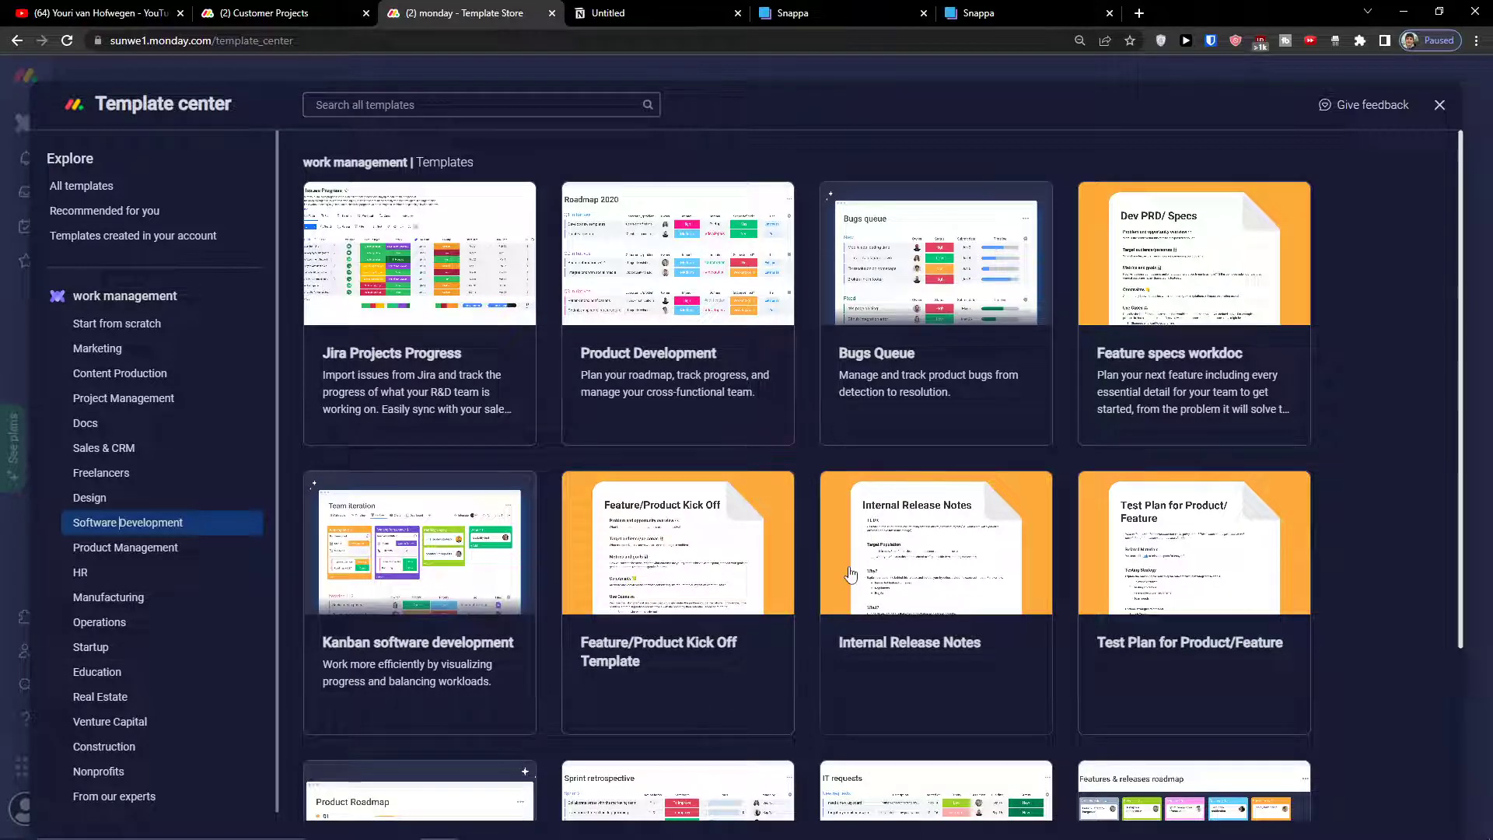
pyautogui.click(459, 595)
pyautogui.click(1299, 196)
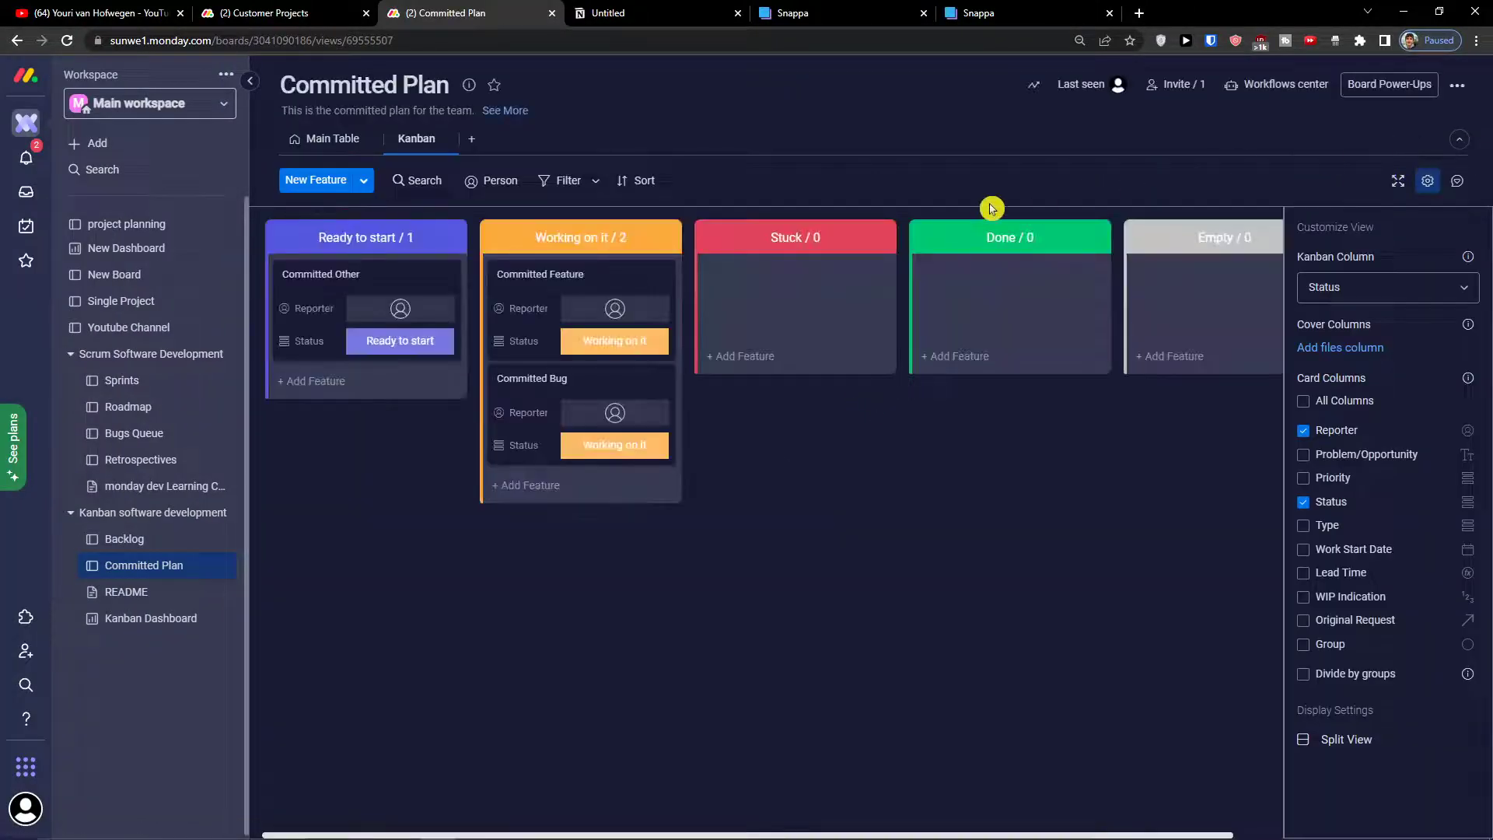
# Step: Look through the Committed Plan main table, the Backlog board, the README doc and the Kanban Dashboard of the Kanban software development folder
pyautogui.click(333, 140)
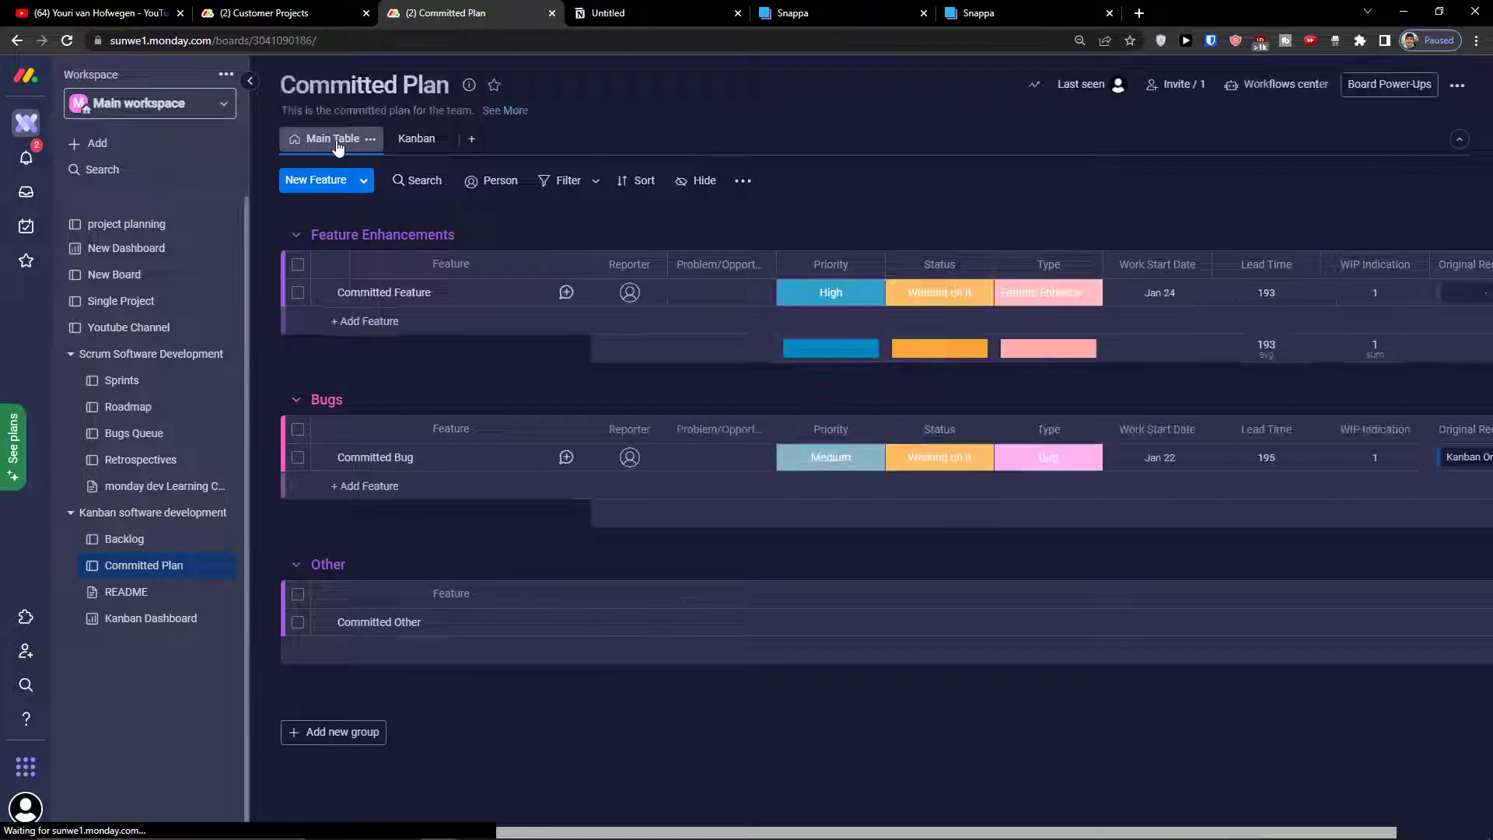
pyautogui.click(124, 539)
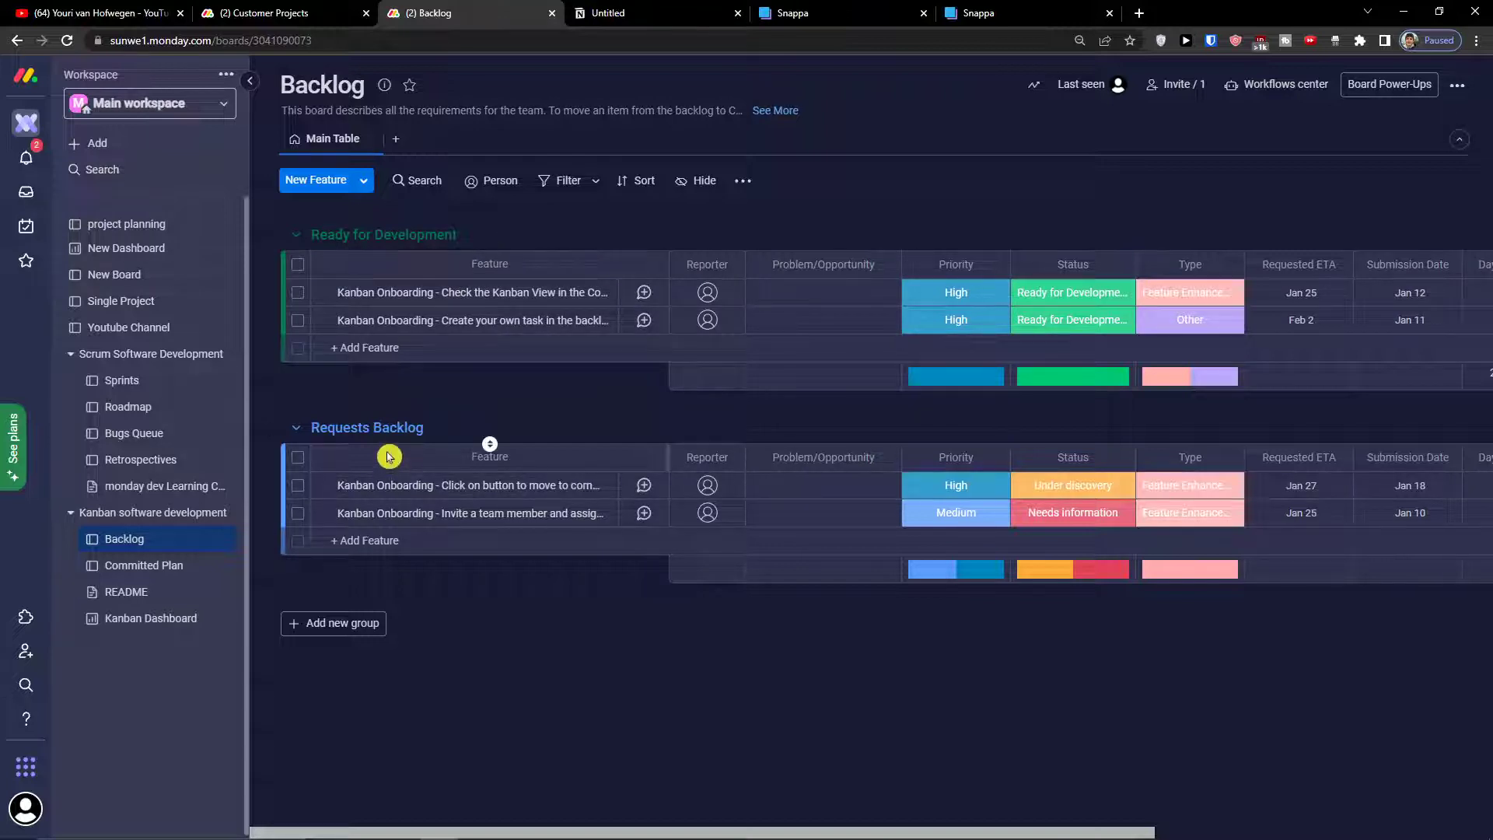
pyautogui.click(141, 563)
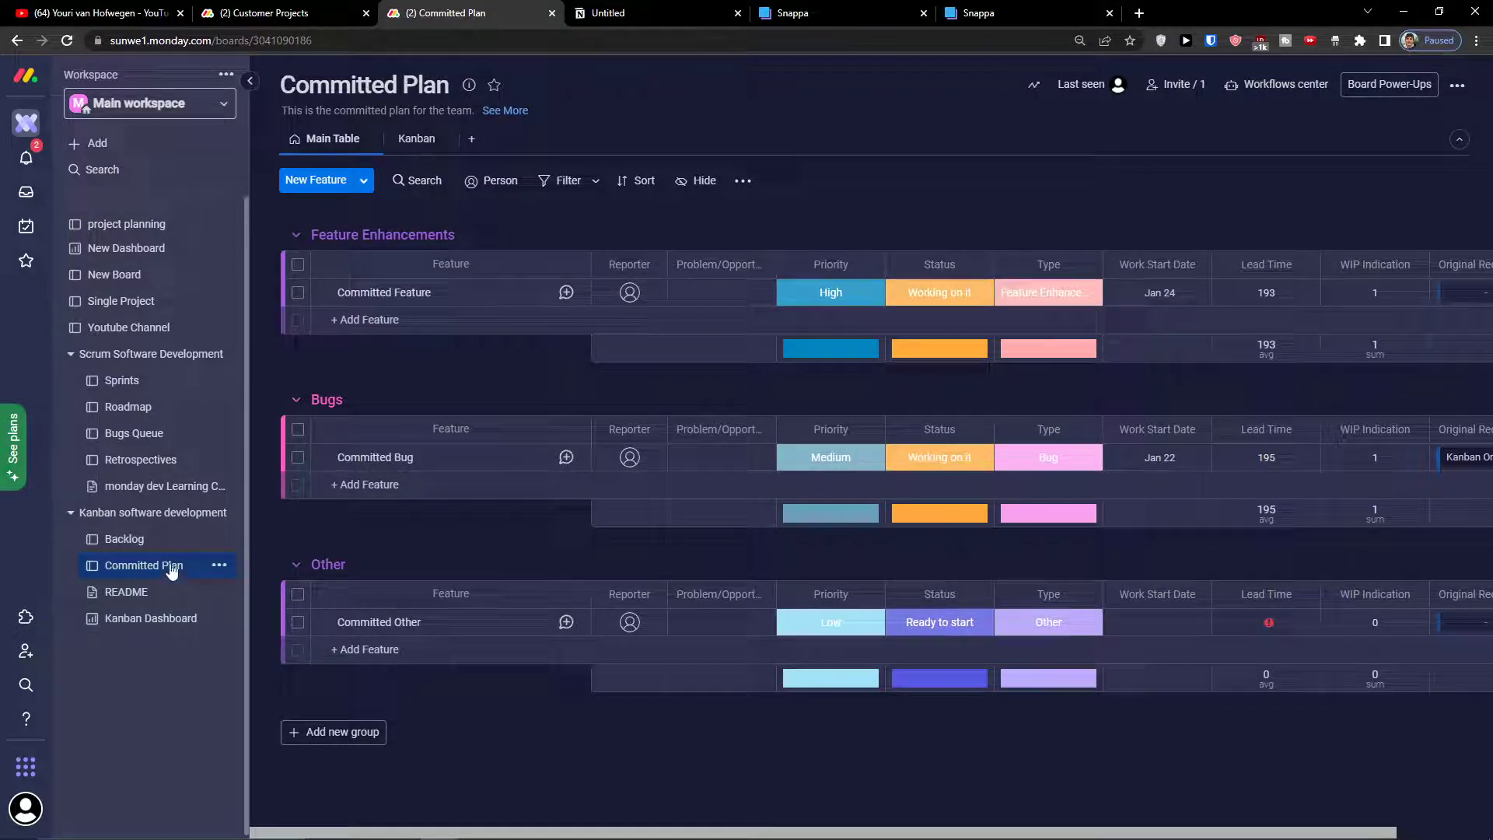
pyautogui.click(155, 603)
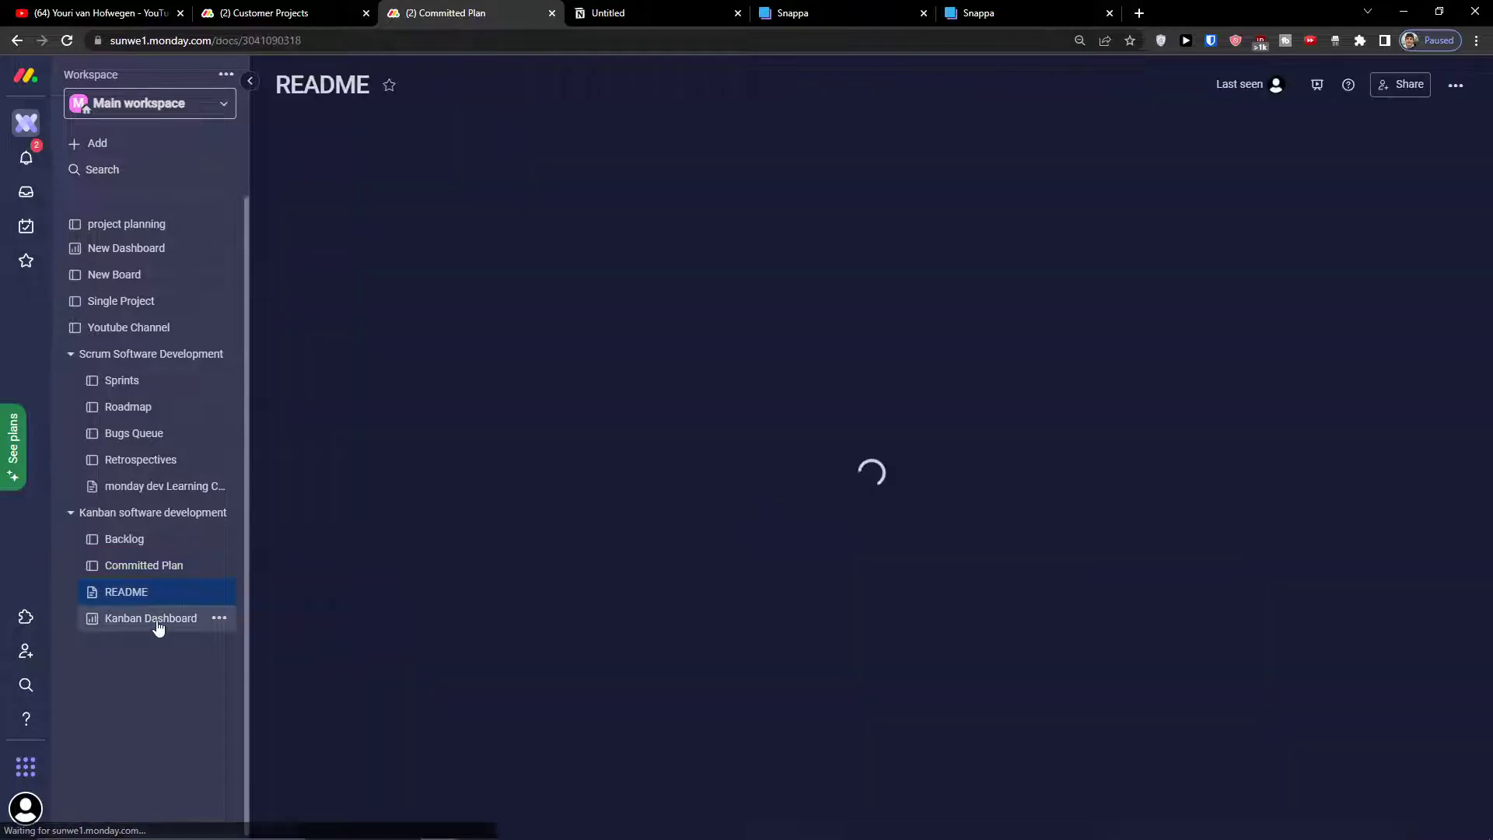
pyautogui.click(156, 620)
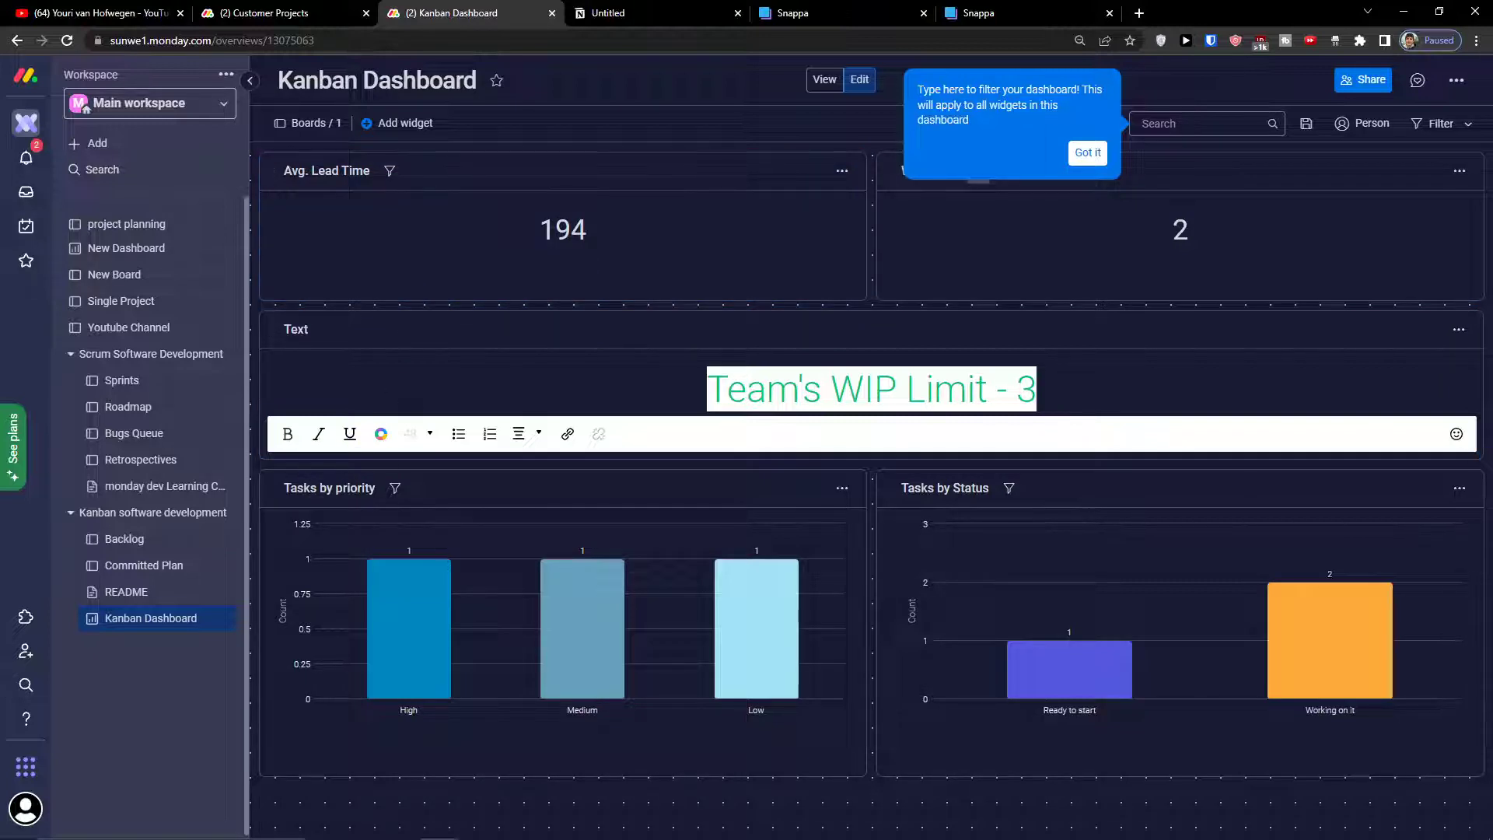
pyautogui.click(165, 146)
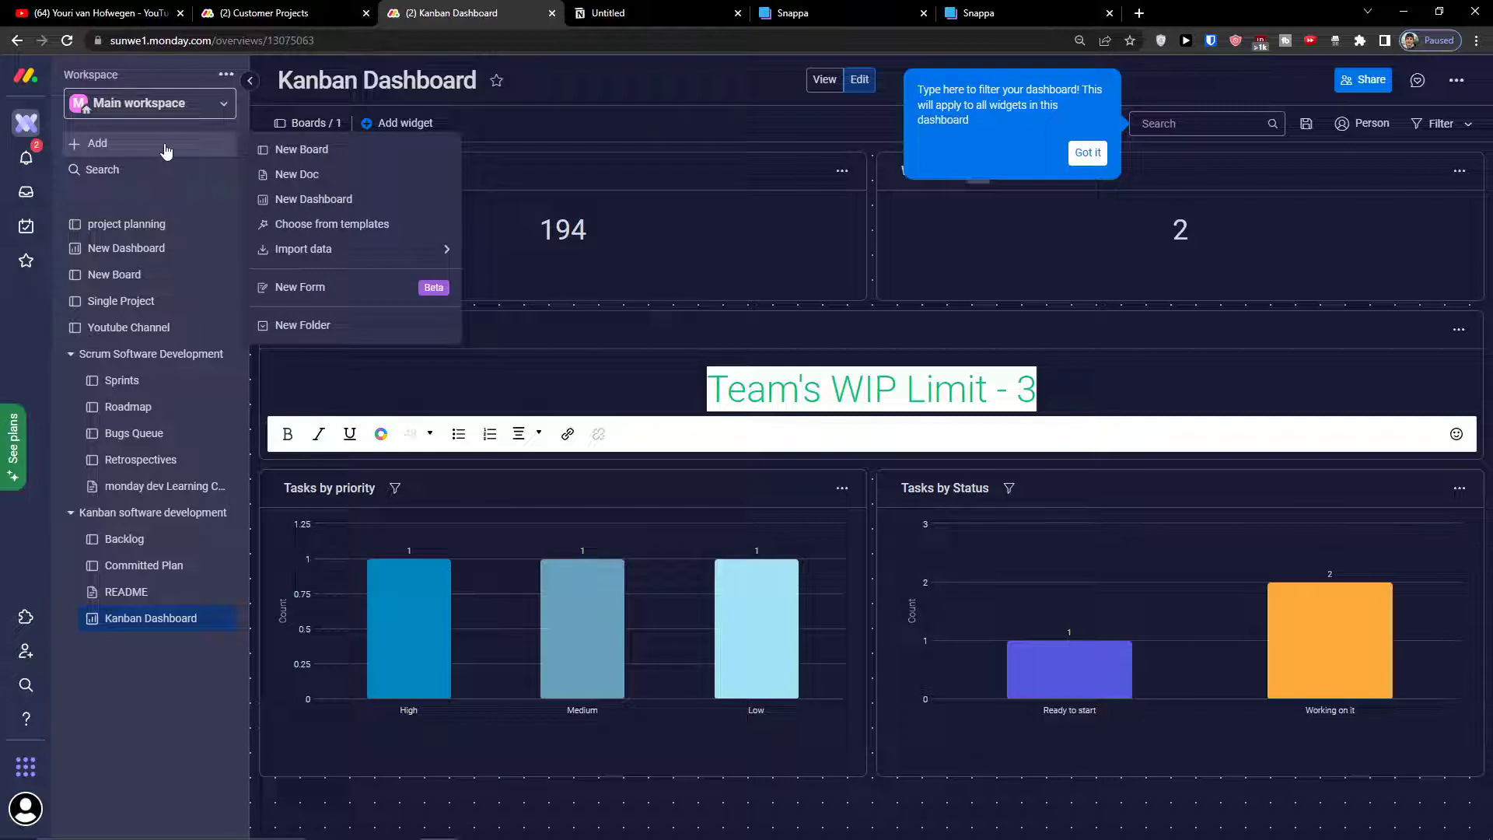
pyautogui.click(166, 146)
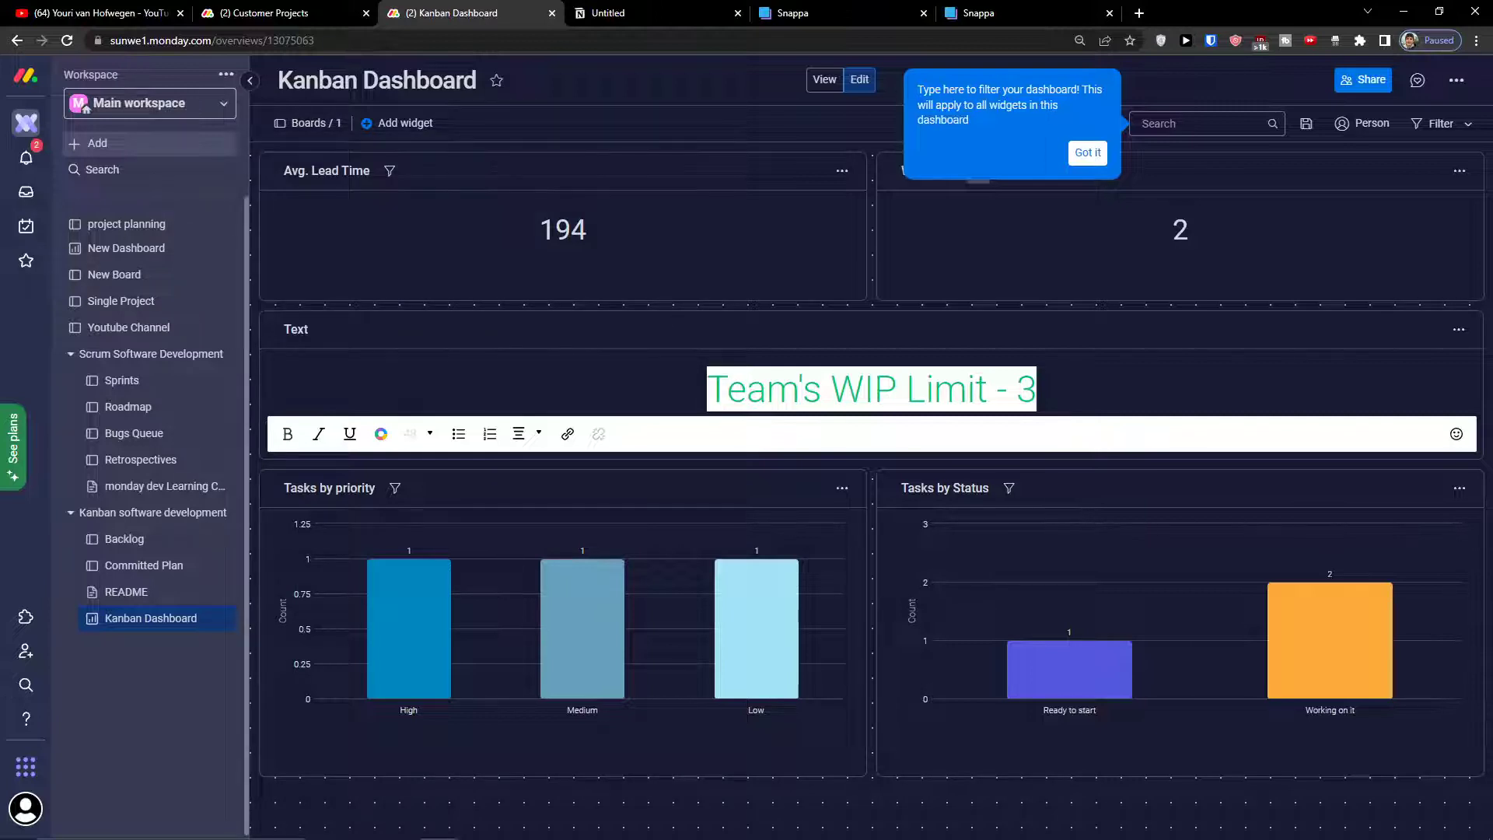